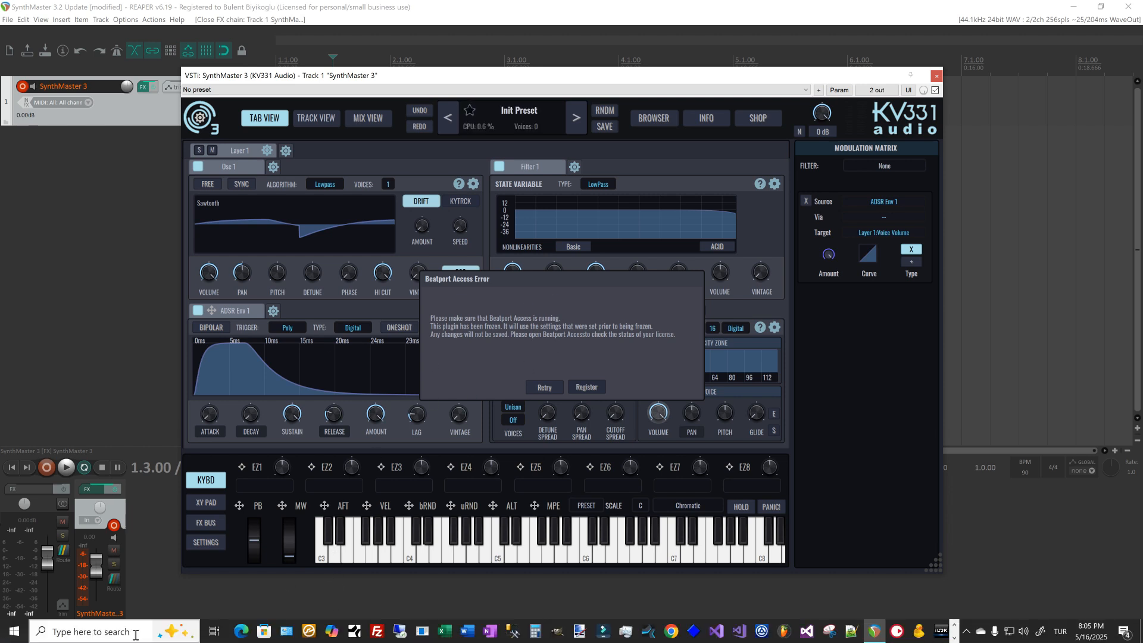
Step: Launch Beatport Access and retry the licence check in SynthMaster 3's access error dialog
left_click(127, 630)
type("beatp")
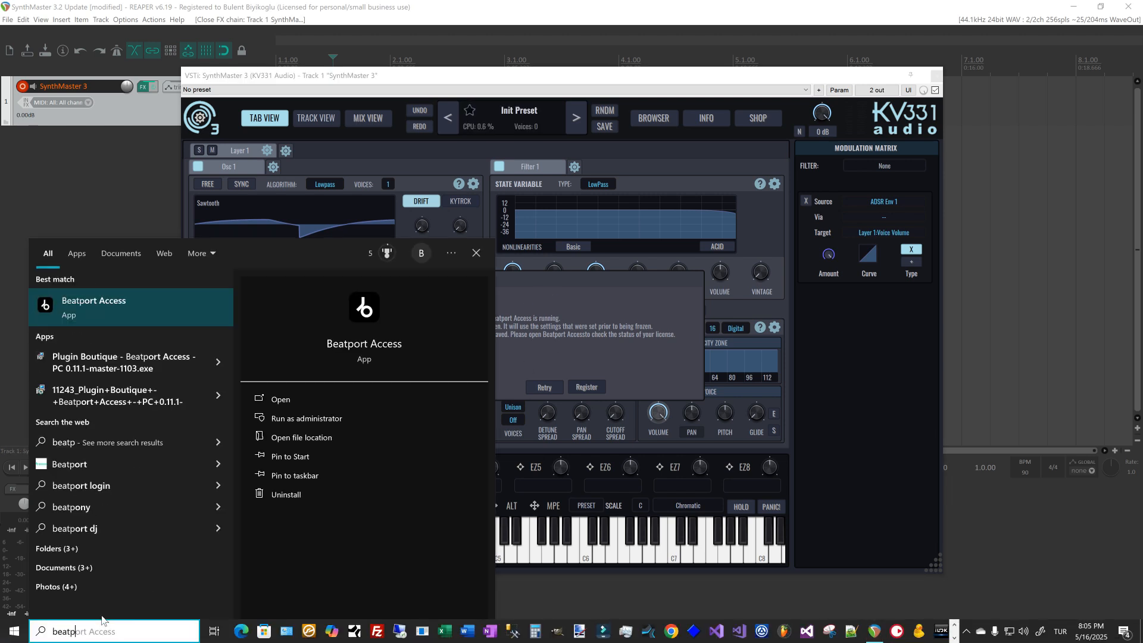
left_click(104, 309)
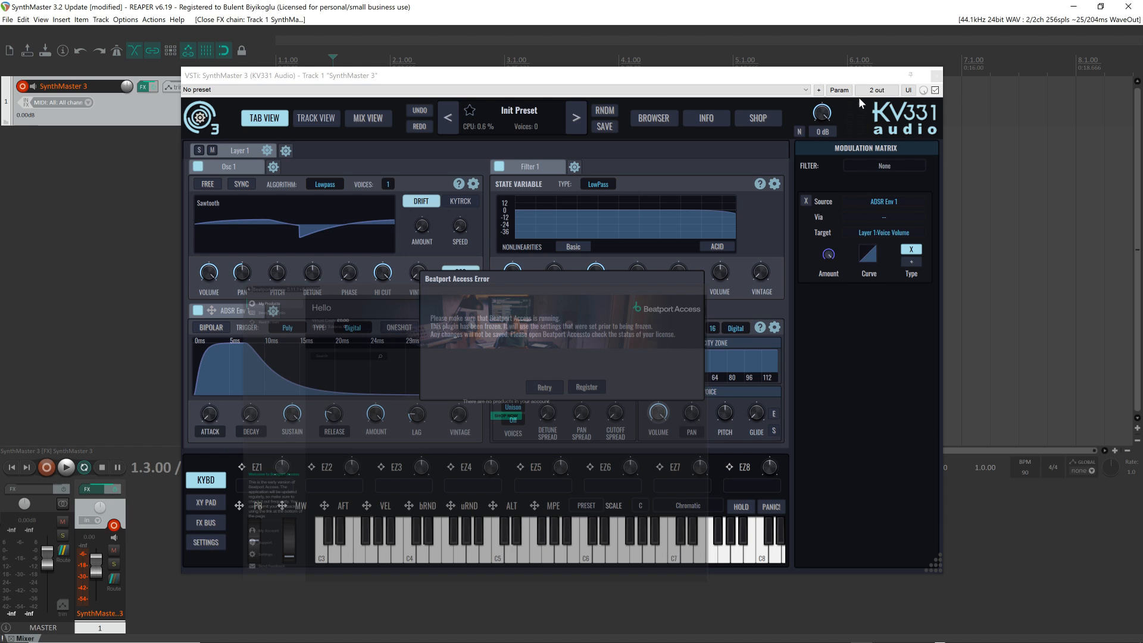
left_click(859, 98)
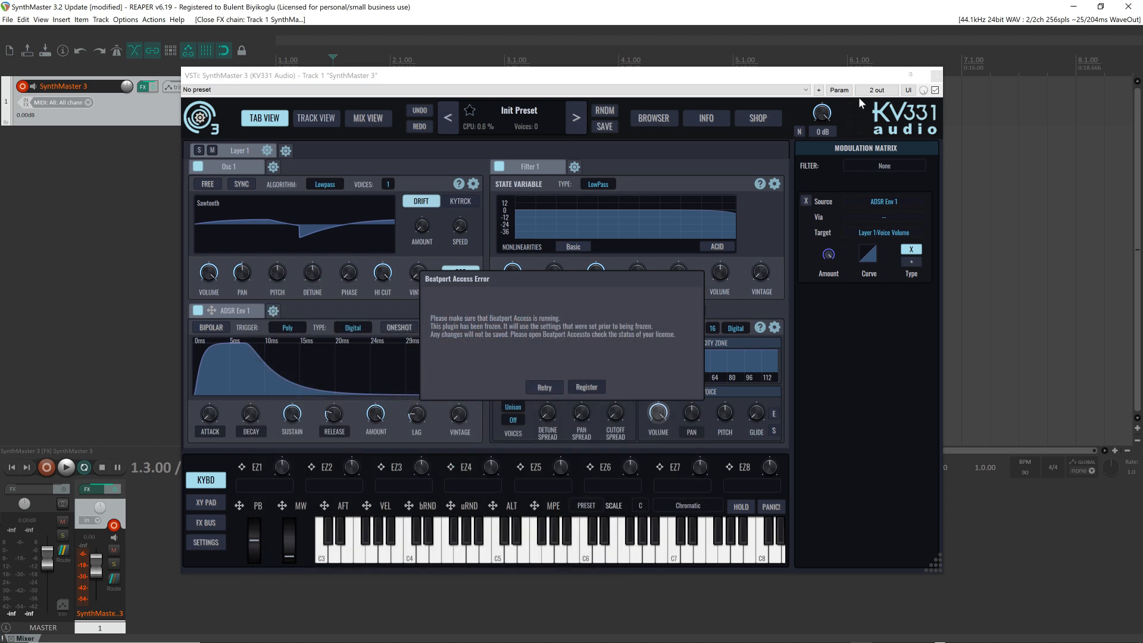
left_click(543, 385)
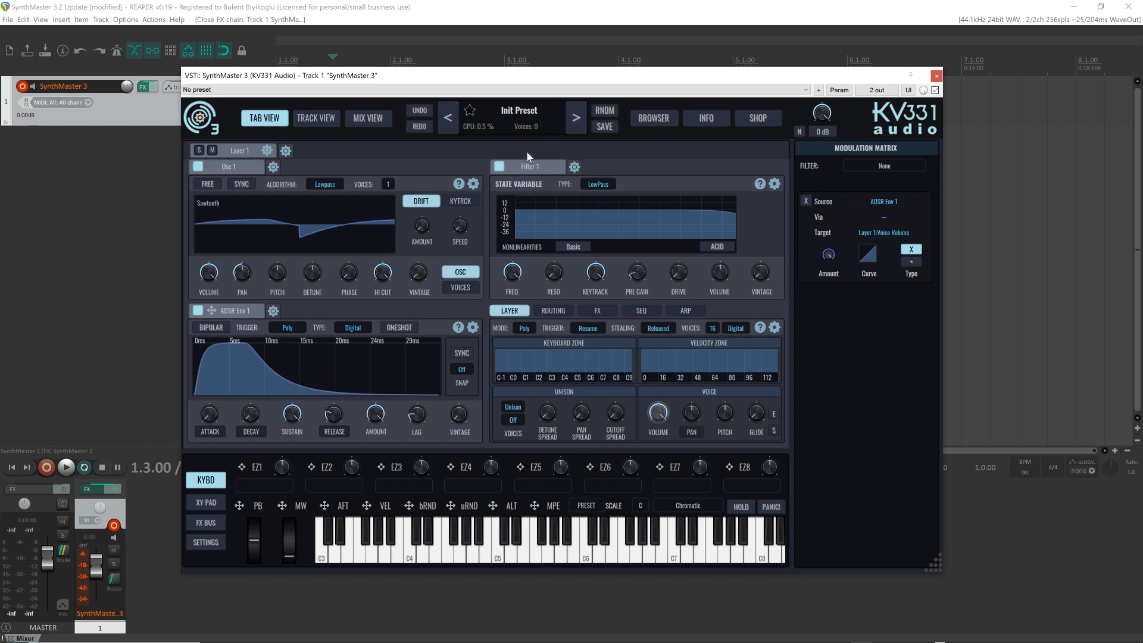
Step: Switch to Firefox and view the SynthMaster 3 purchase and rent-to-own options on Plugin Boutique
mouse_move(641, 642)
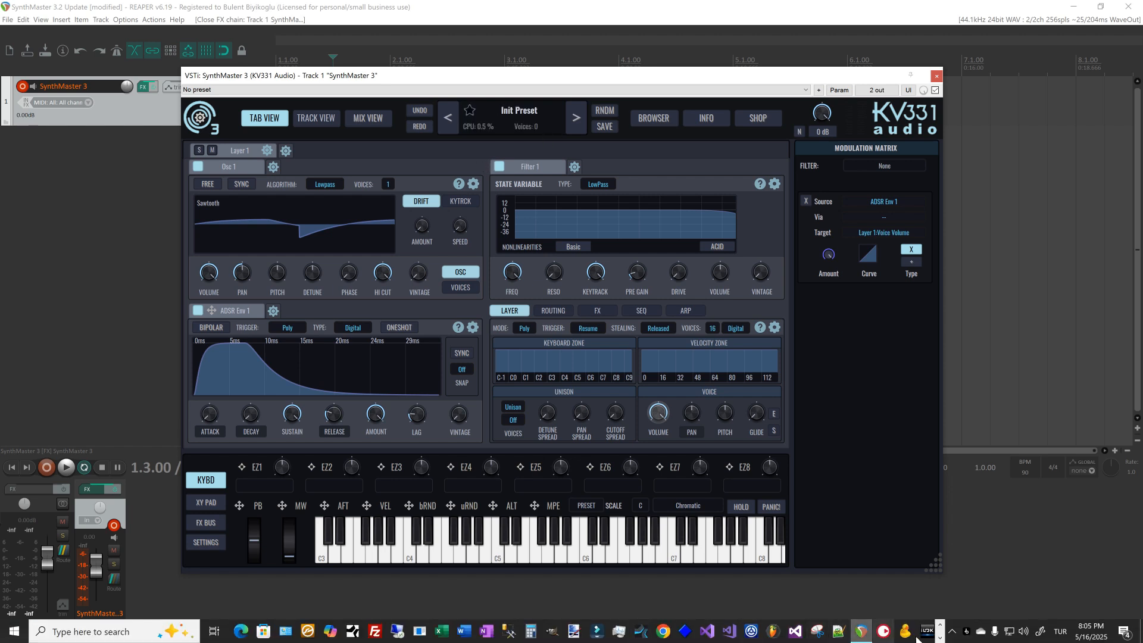
left_click(940, 638)
left_click(247, 635)
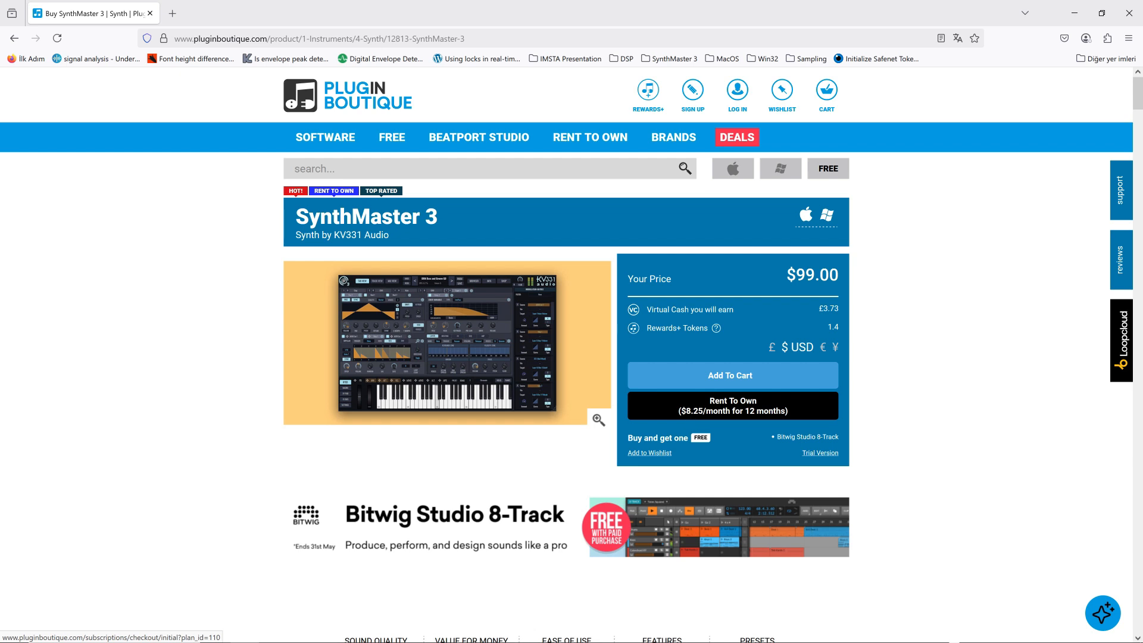
mouse_move(596, 642)
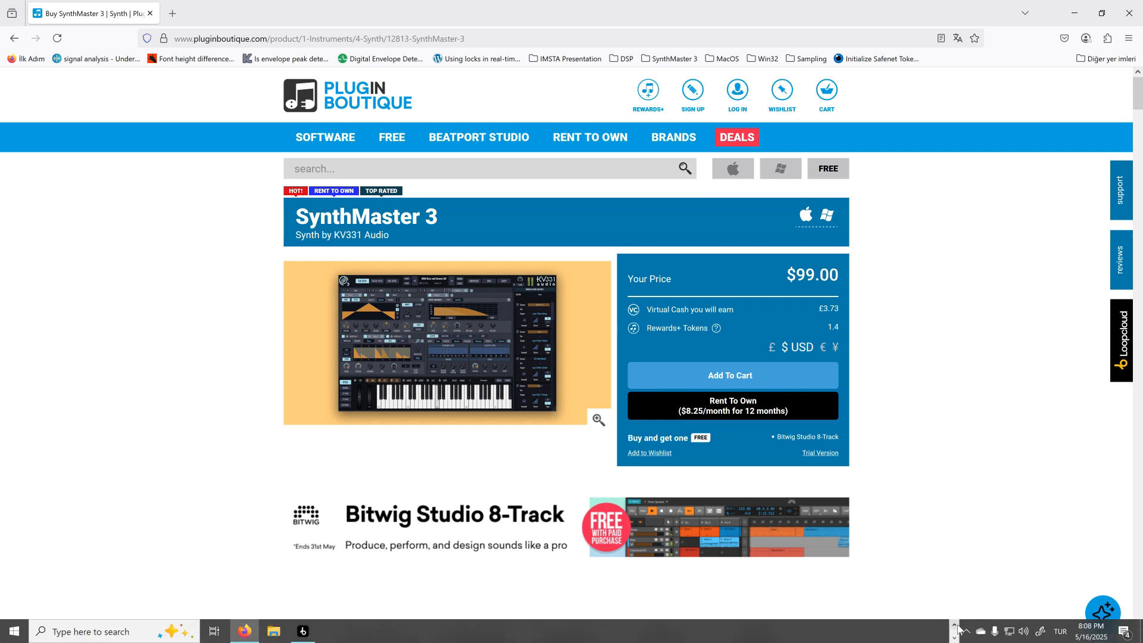
Step: Switch back to REAPER, view SynthMaster's form for registering a new or existing user, and close it without registering
left_click(874, 633)
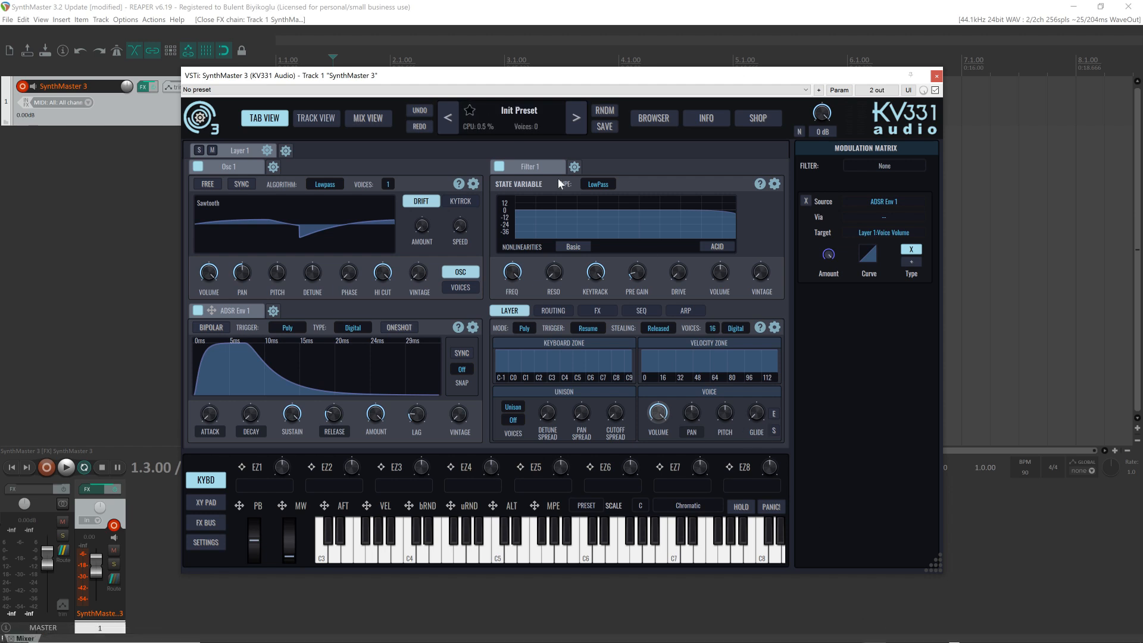
left_click(523, 109)
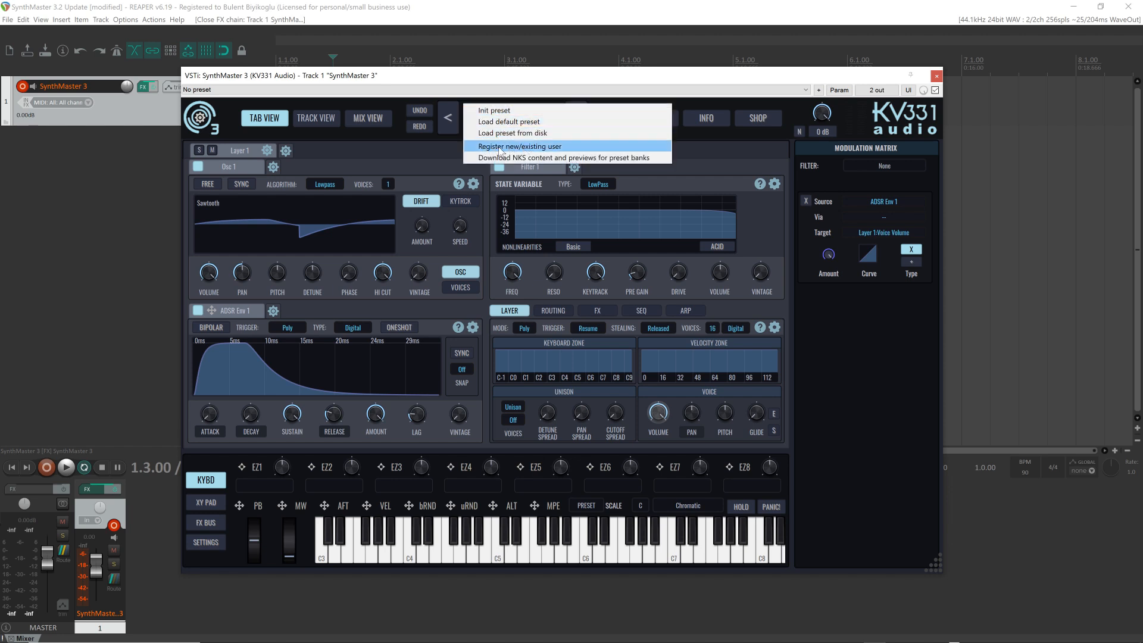
left_click(532, 149)
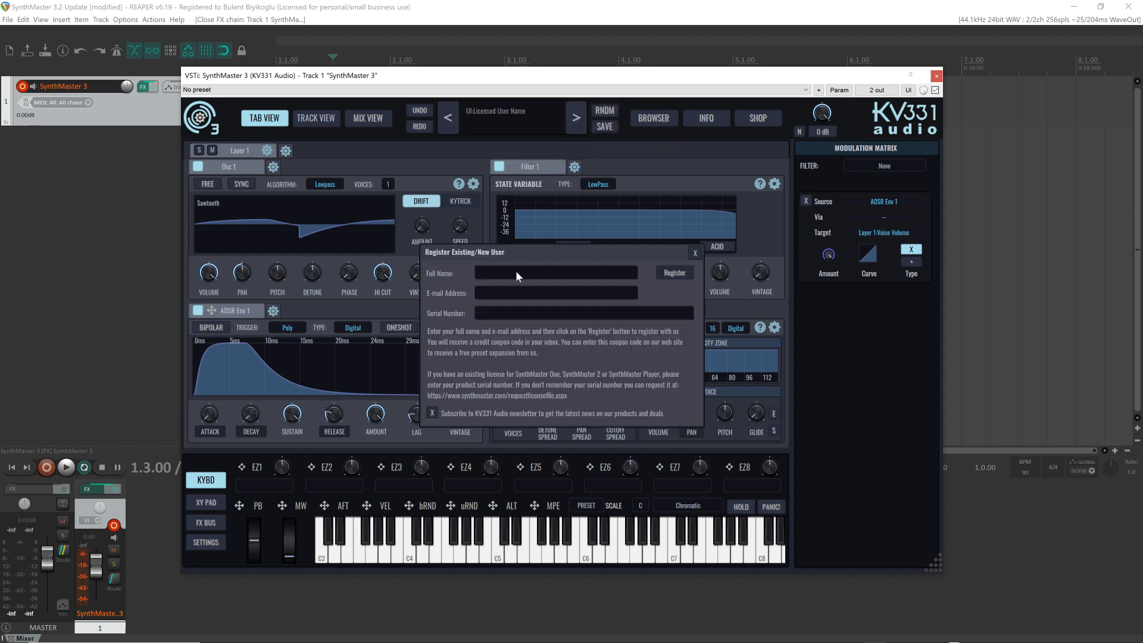
left_click(506, 292)
left_click(694, 252)
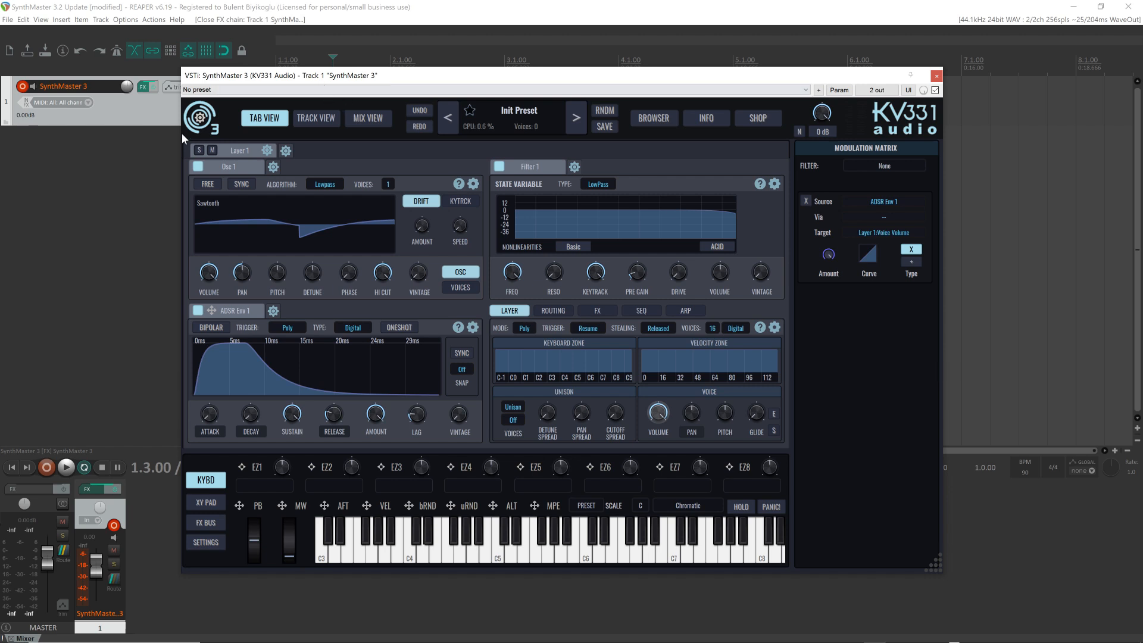
Step: Change SynthMaster's global skin to SM3 Default-200%
left_click(201, 119)
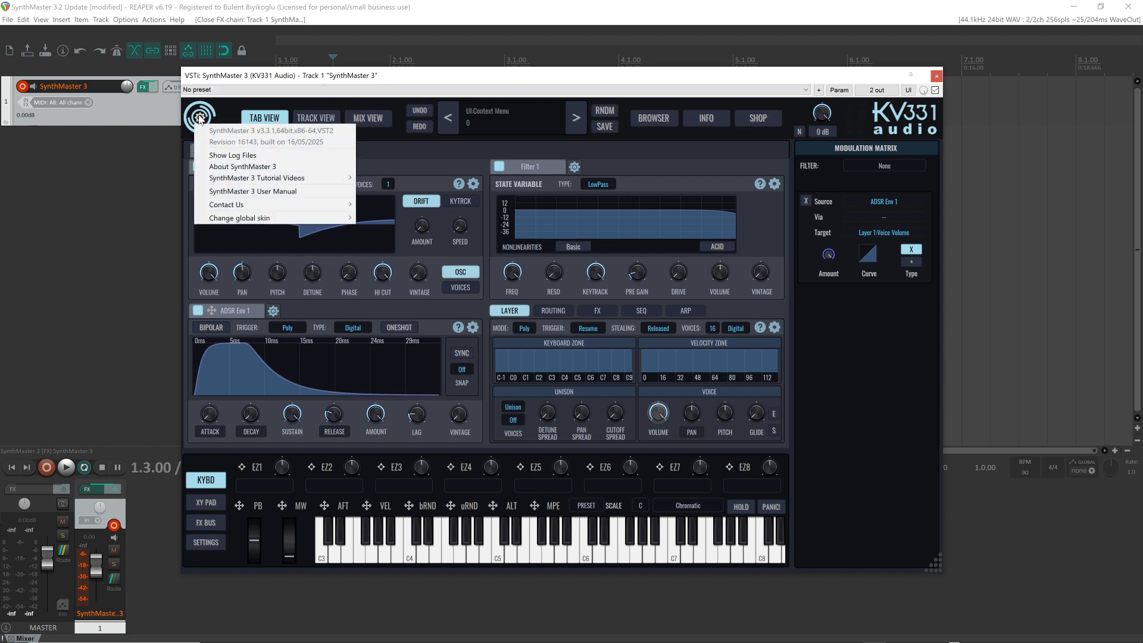
mouse_move(274, 219)
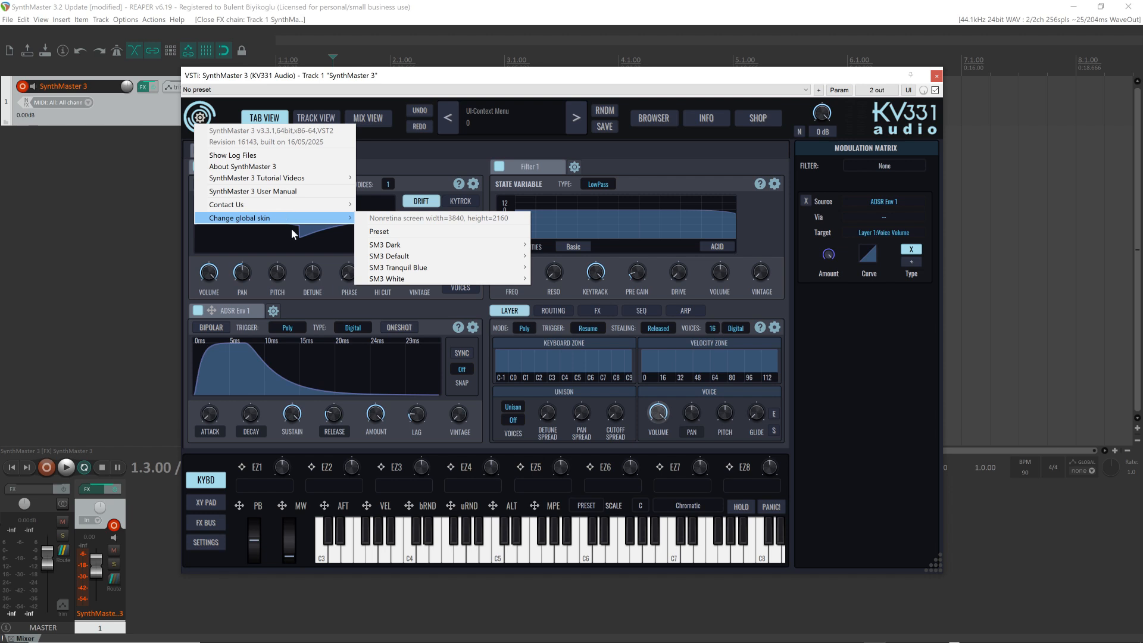
mouse_move(441, 256)
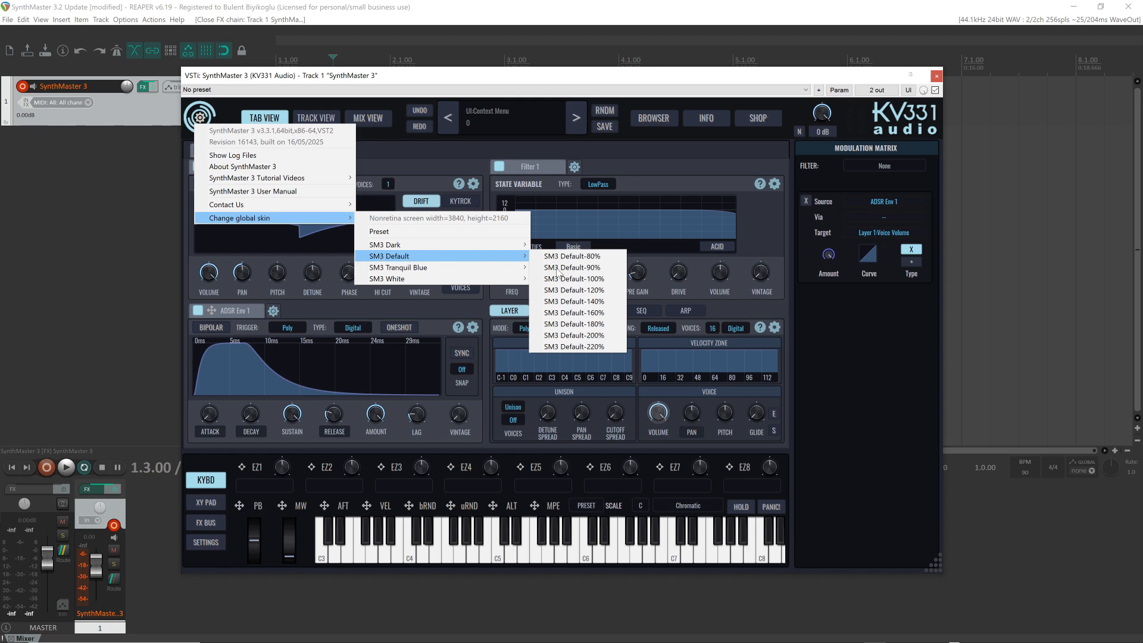
left_click(600, 337)
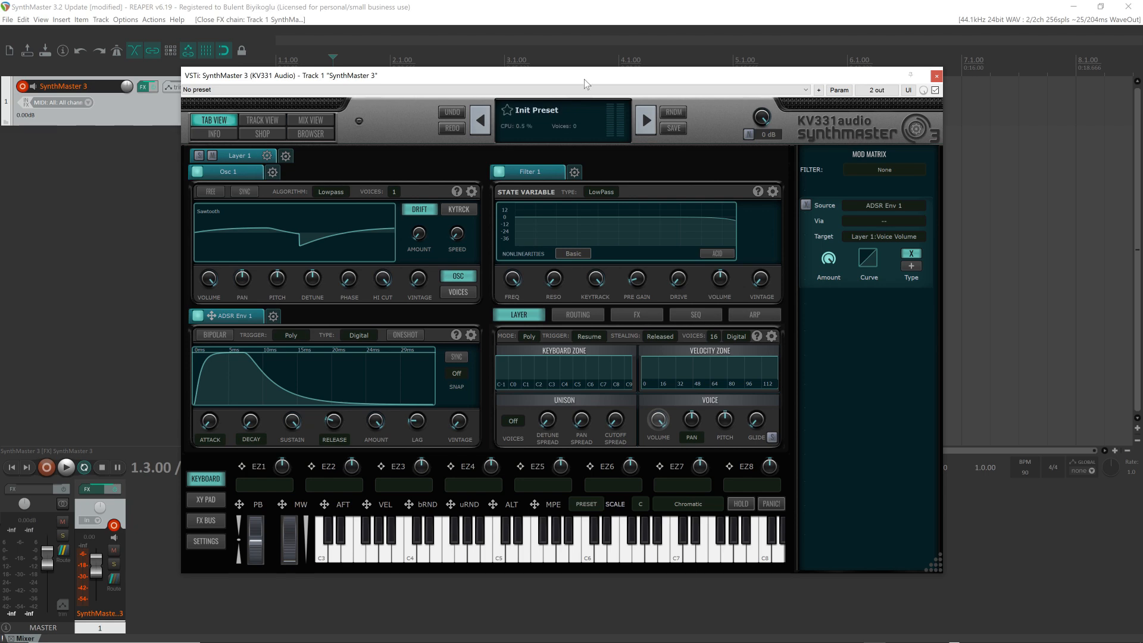
Step: Display the User Interface settings, then open Osc 1's custom waveform in a popup Waveform Editor, reposition it and close it
left_click(214, 544)
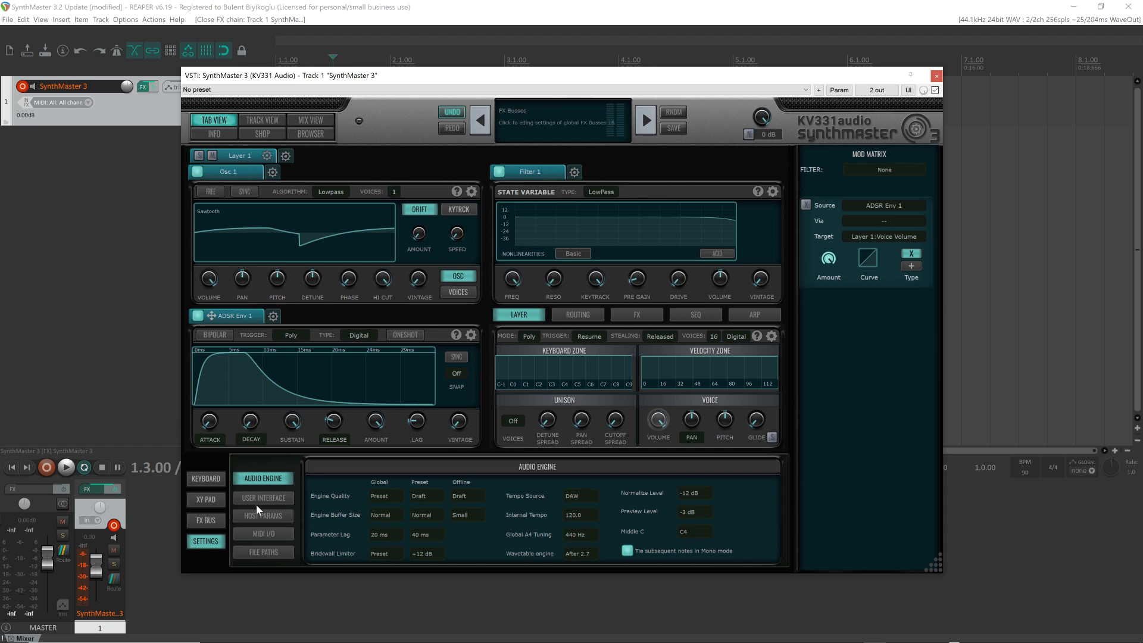
left_click(272, 504)
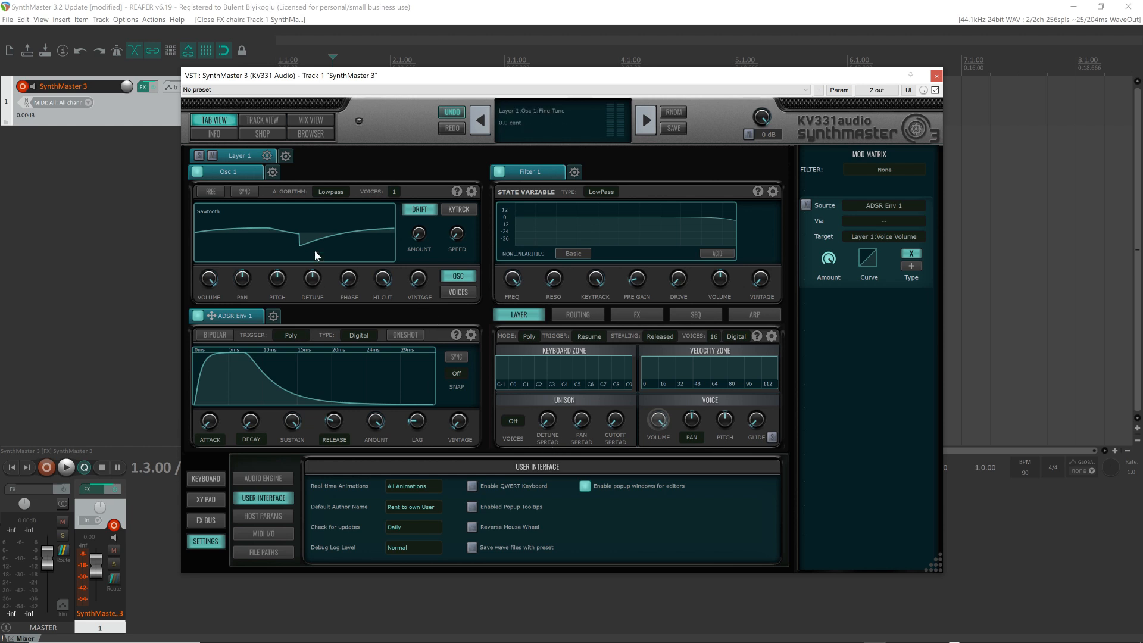
mouse_move(344, 212)
left_click(344, 212)
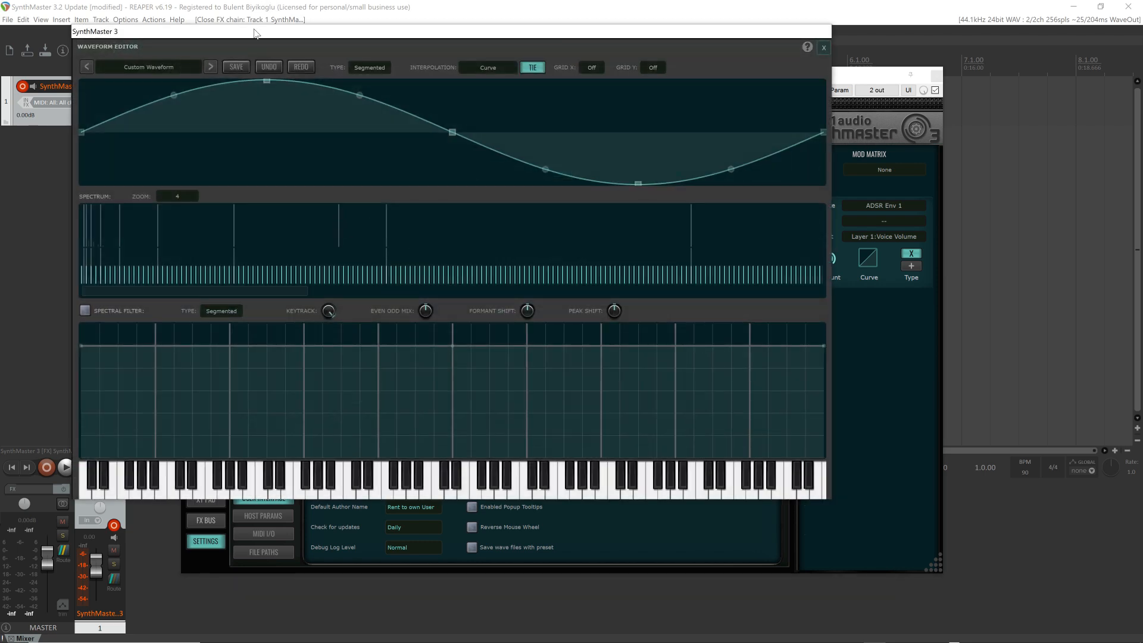
mouse_move(262, 9)
left_mouse_down()
mouse_move(314, 52)
mouse_move(581, 141)
left_mouse_up()
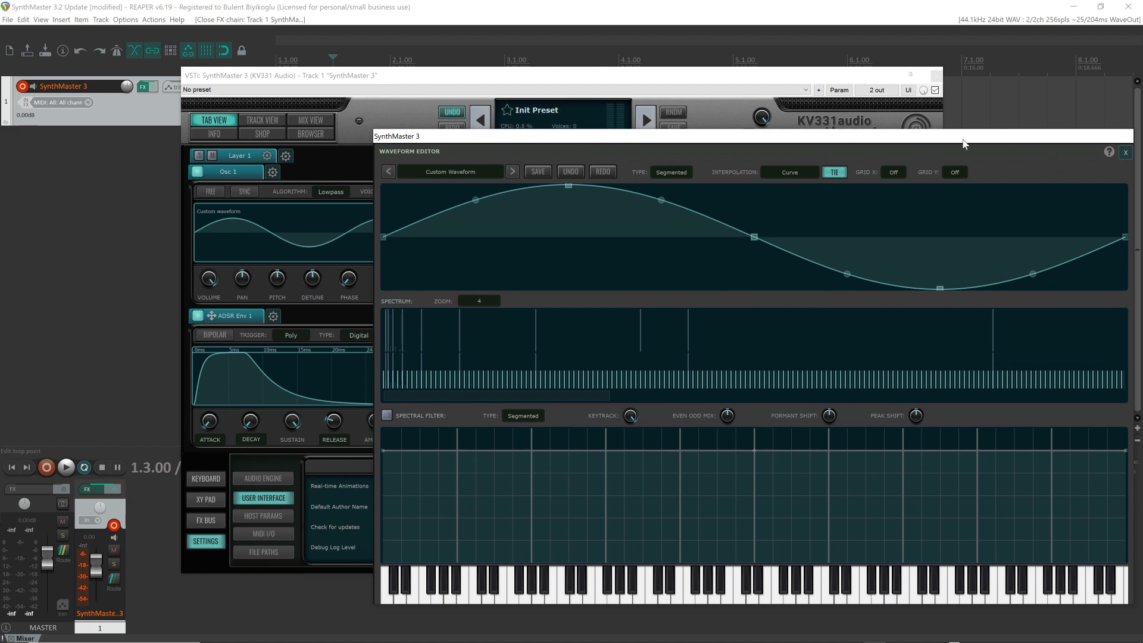
left_click_drag(965, 143, 872, 143)
left_click(1033, 153)
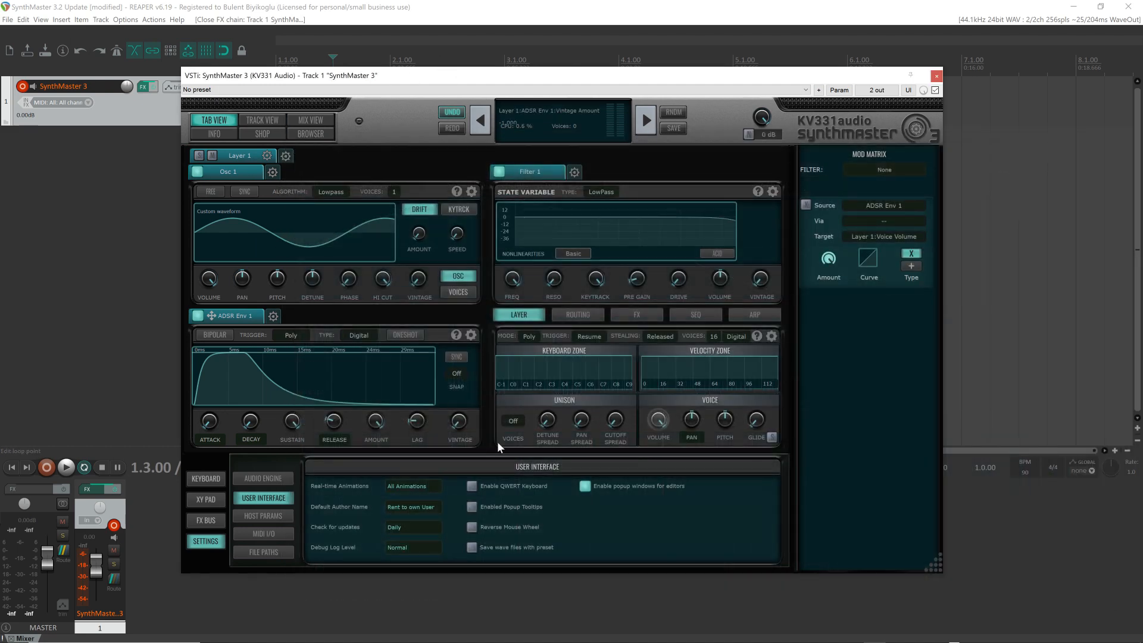
Step: Disable popup windows for editors, open Osc 1's waveform editor inside the plug-in window, and close it
left_click(585, 486)
mouse_move(327, 232)
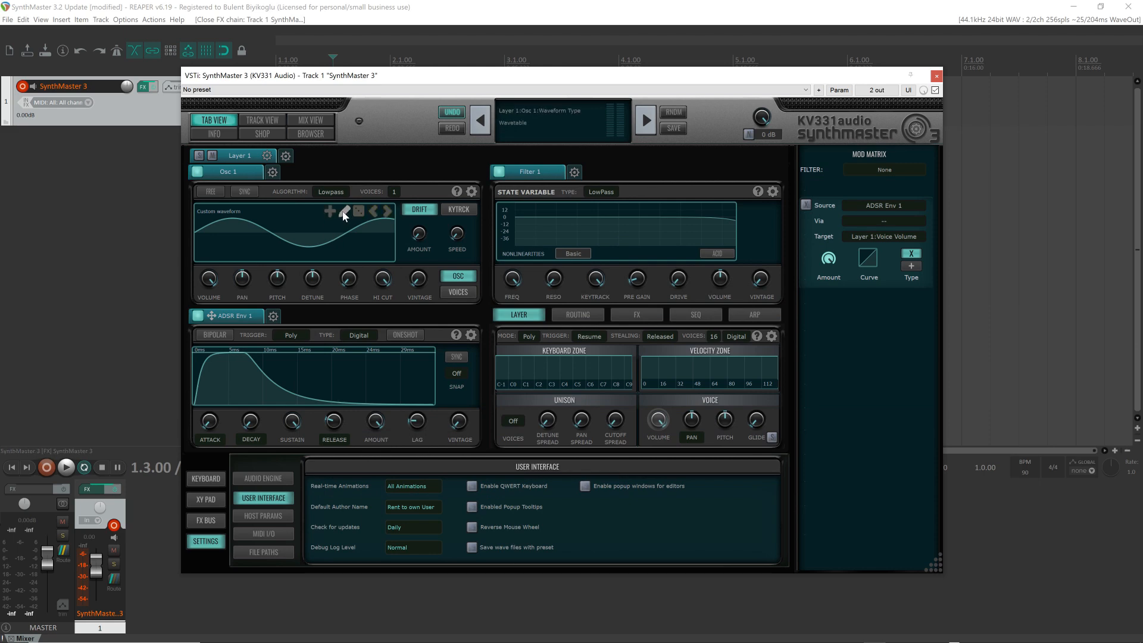
left_click(345, 212)
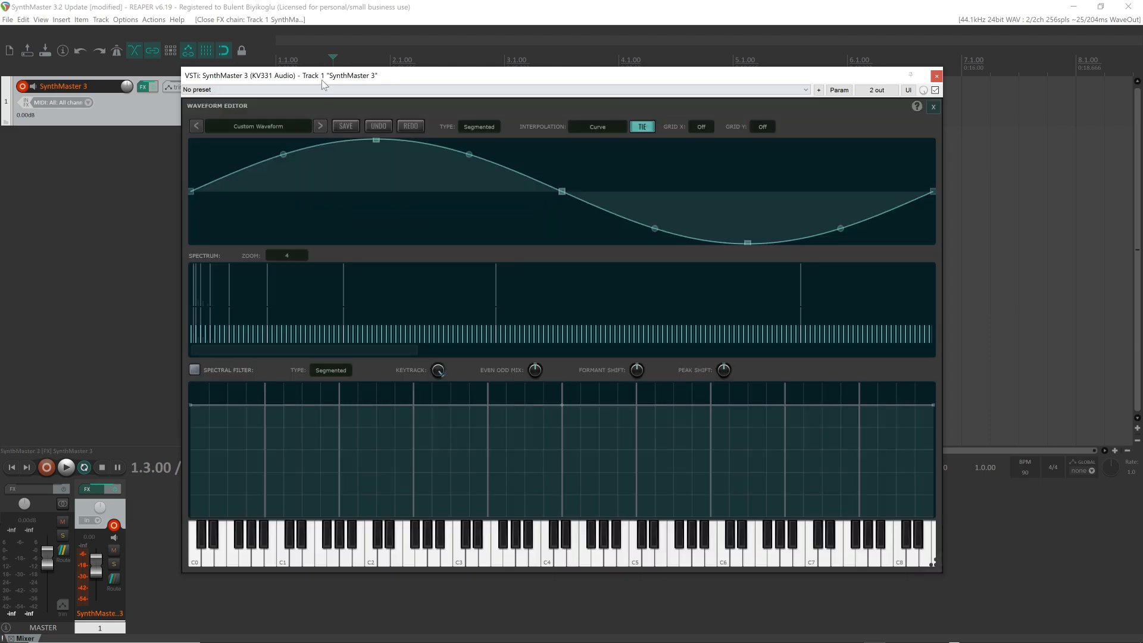
left_click_drag(321, 80, 263, 84)
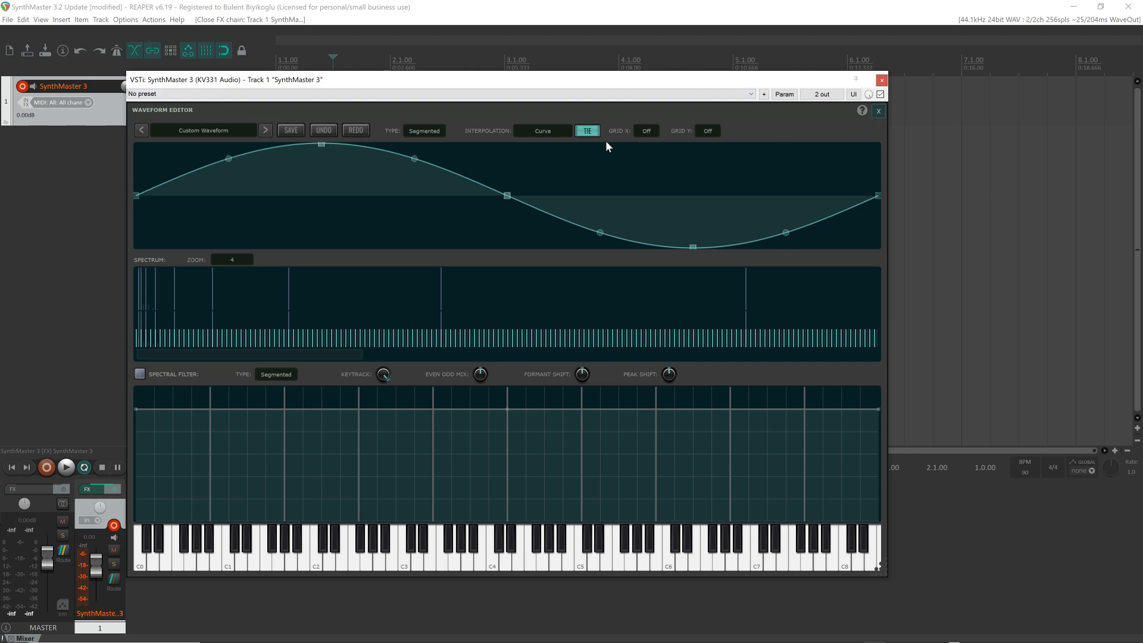
left_click(879, 111)
Step: Re-enable popup windows for editors, arrange Osc 1's Waveform Editor beside the plug-in window, and close the editor
left_click(530, 492)
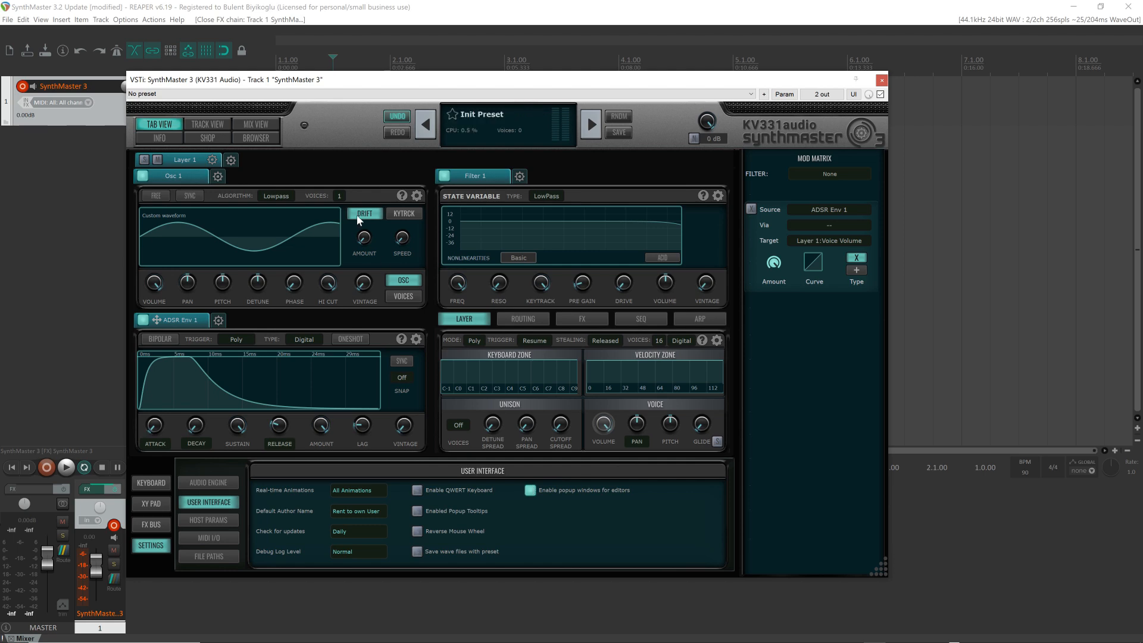
left_click(290, 224)
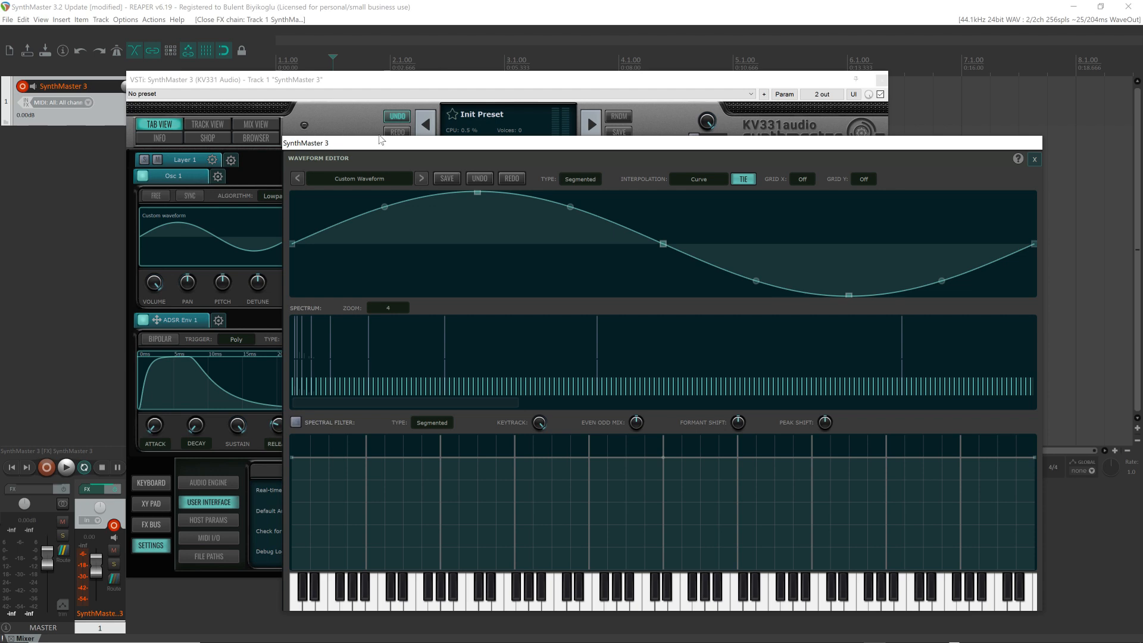
left_click_drag(390, 146, 468, 134)
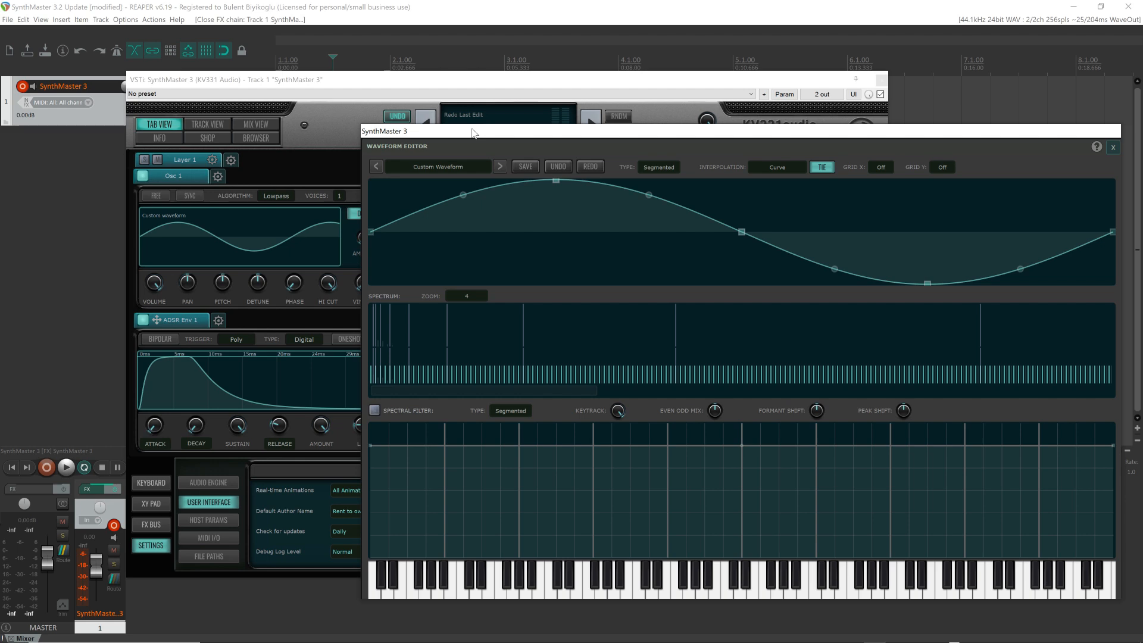
left_click_drag(471, 132, 476, 159)
left_click_drag(168, 81, 68, 60)
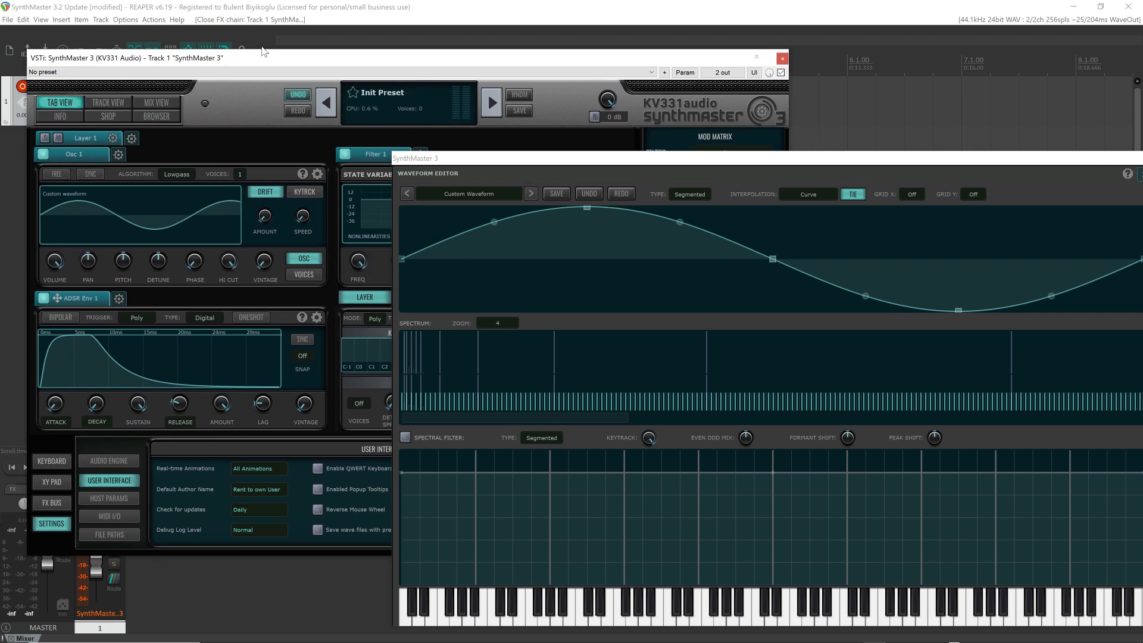
left_click(577, 159)
mouse_move(576, 160)
left_mouse_down()
mouse_move(551, 158)
mouse_move(563, 159)
left_mouse_up()
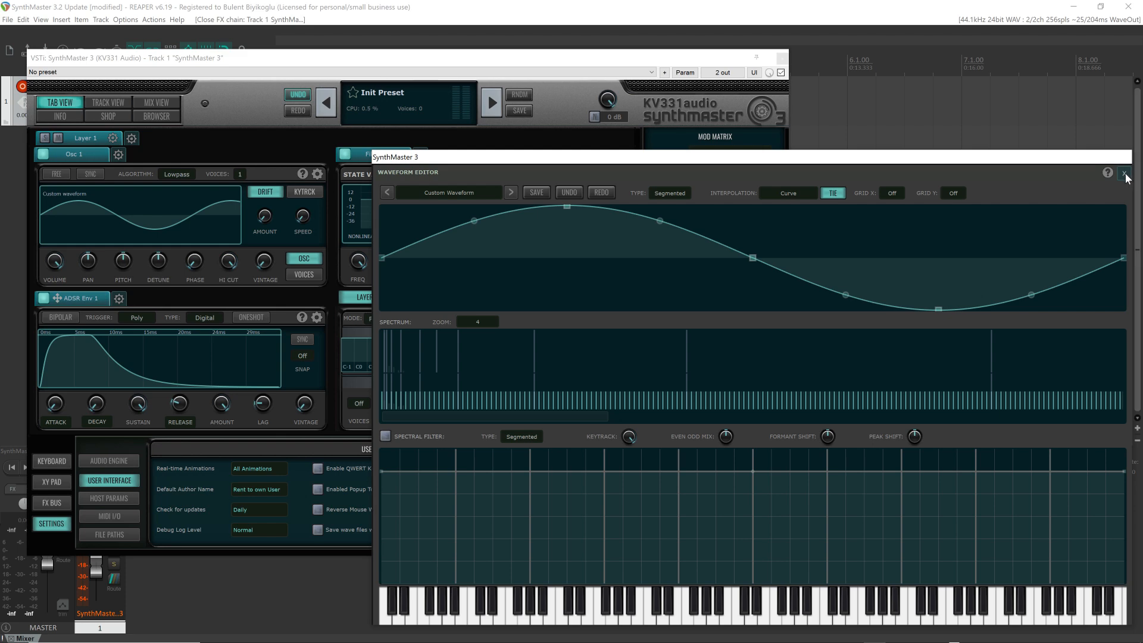
left_click(1125, 175)
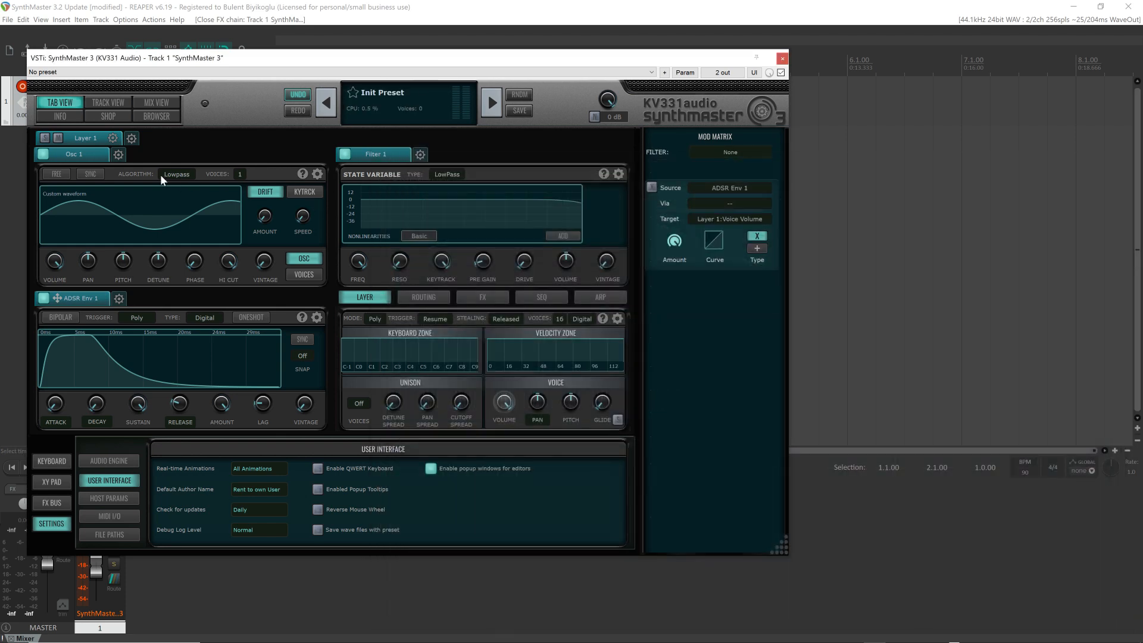
Step: Add a new Granular Osc to Layer 1 as its second oscillator
left_click(119, 155)
mouse_move(137, 171)
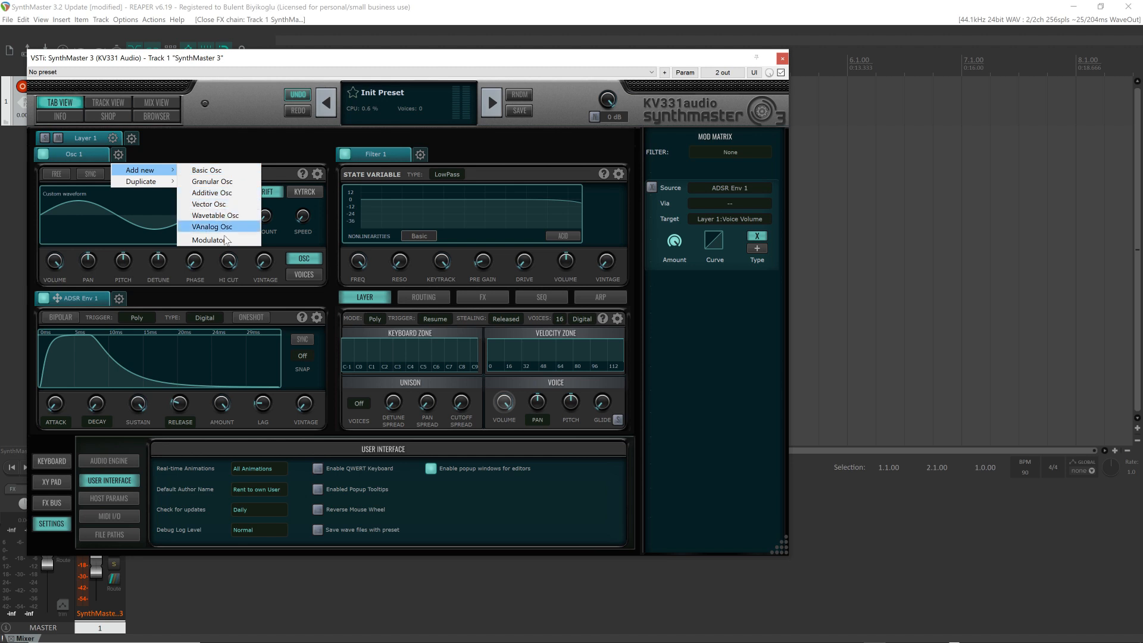
left_click(235, 182)
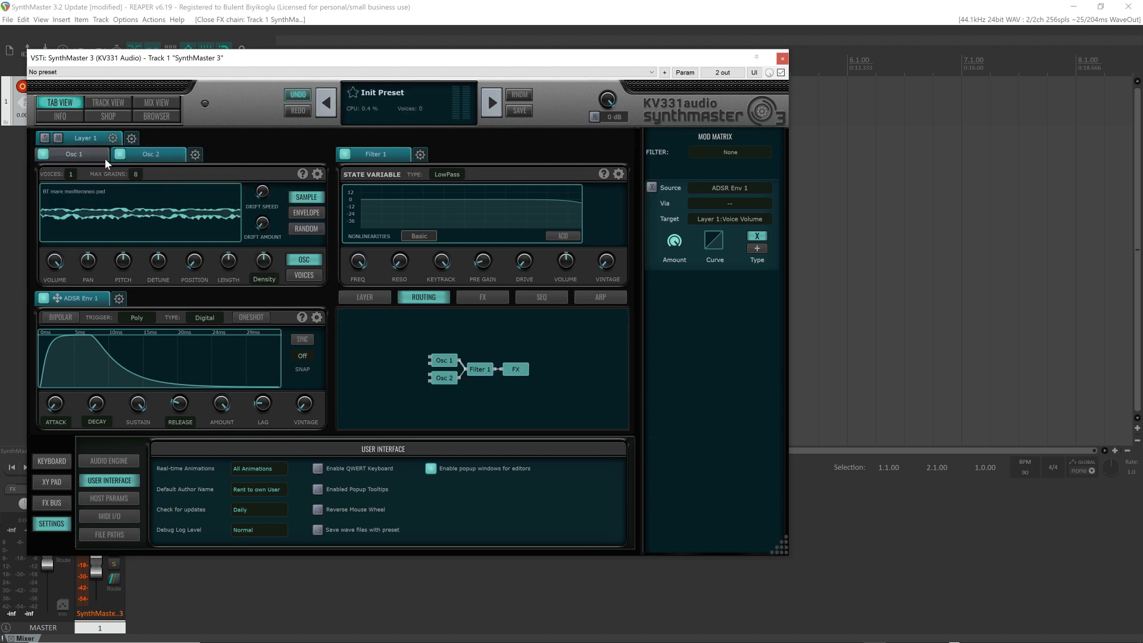
Step: Replace Osc 2 with a Wavetable Osc and open its custom wavetable in the popup Wavetable Editor
left_click(318, 174)
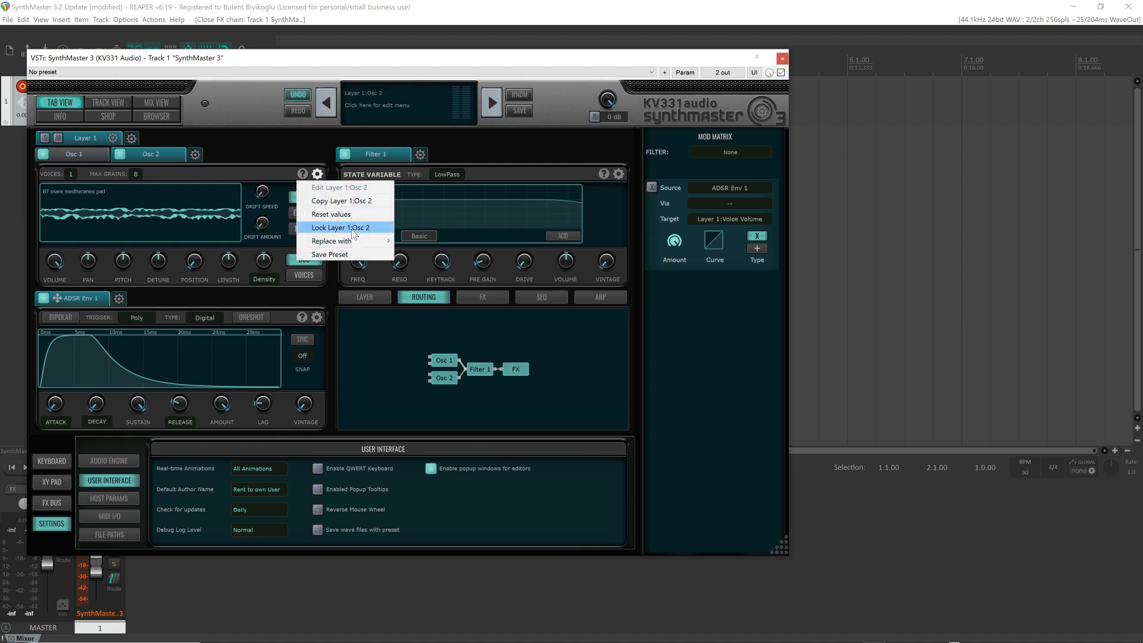
mouse_move(371, 241)
left_click(443, 276)
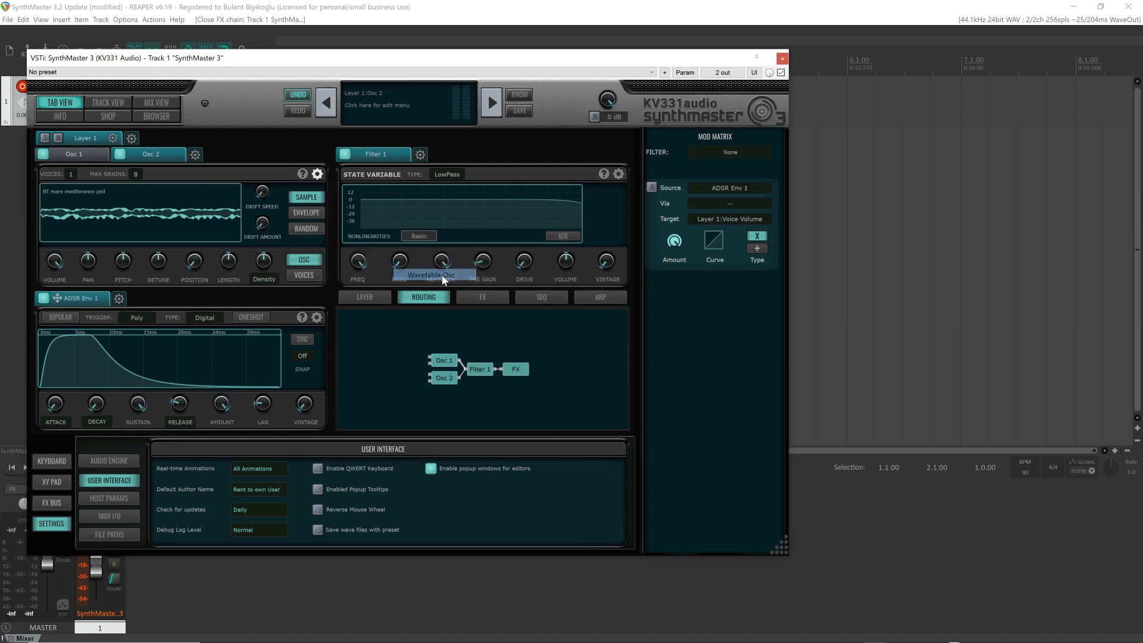
left_click(192, 200)
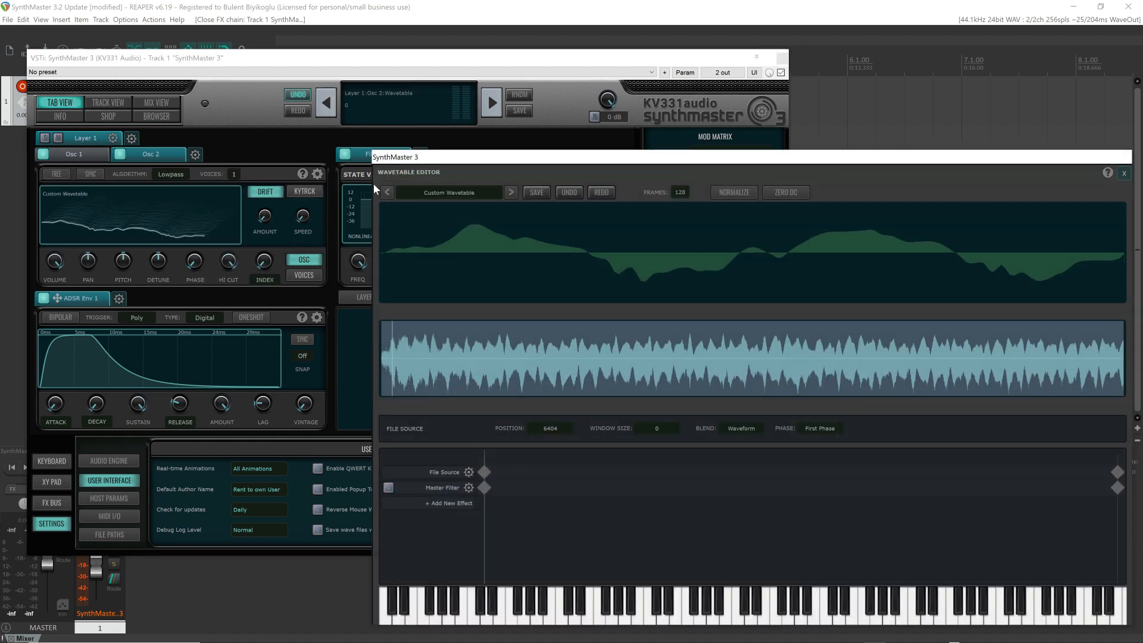
mouse_move(465, 163)
left_mouse_down()
mouse_move(424, 129)
mouse_move(460, 151)
left_mouse_up()
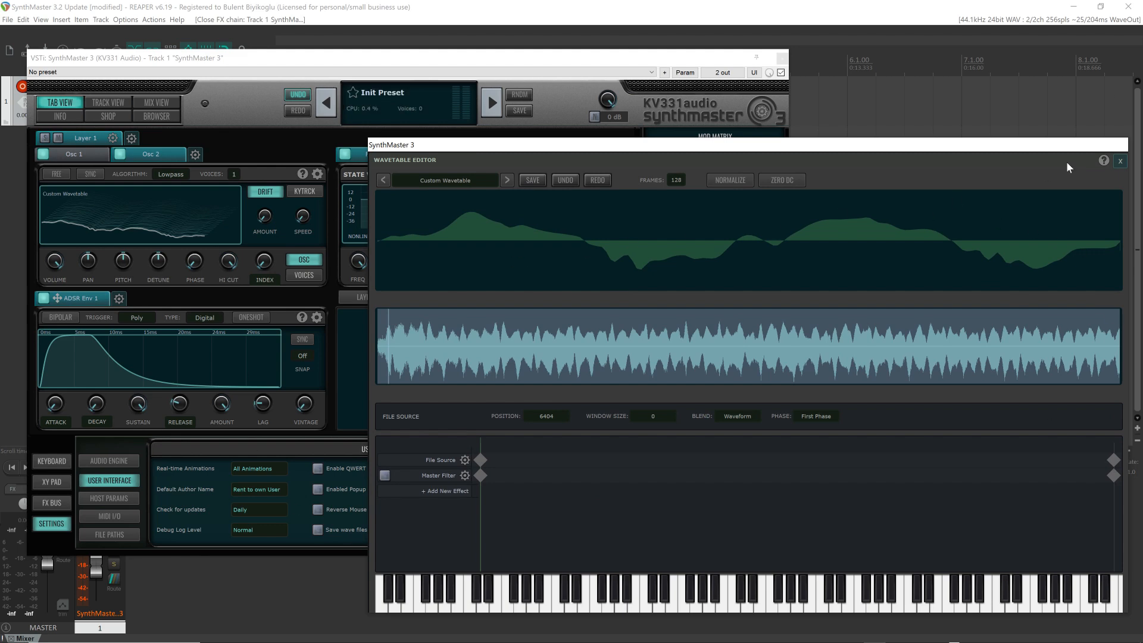
Step: Close the Wavetable Editor and create a new multi-sample for Osc 1
left_click(1121, 163)
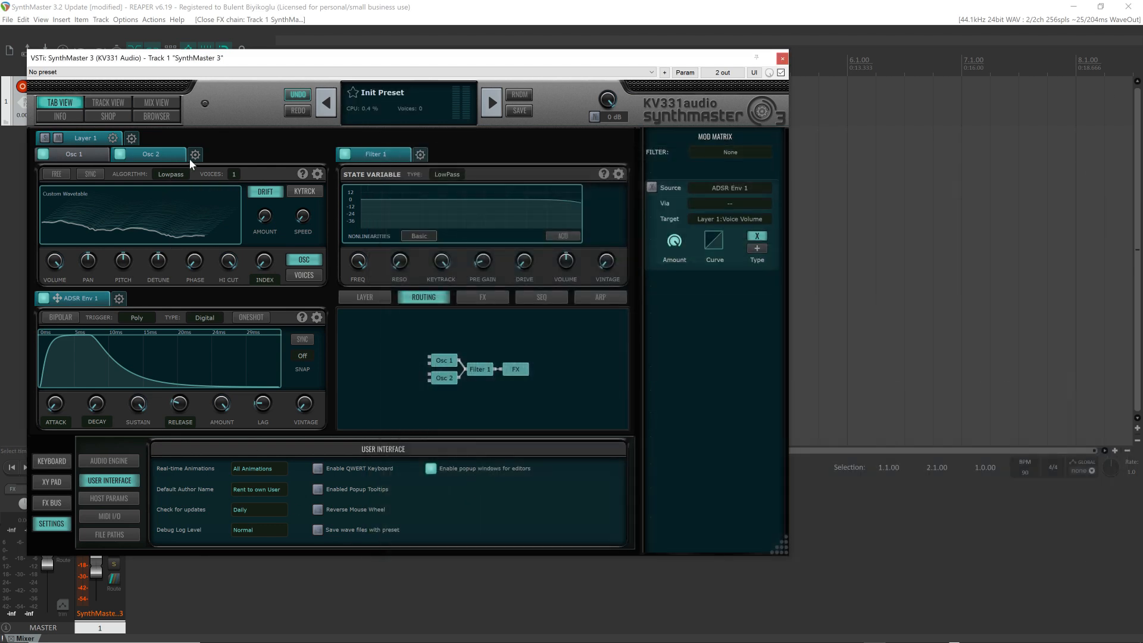
left_click(197, 156)
left_click(72, 158)
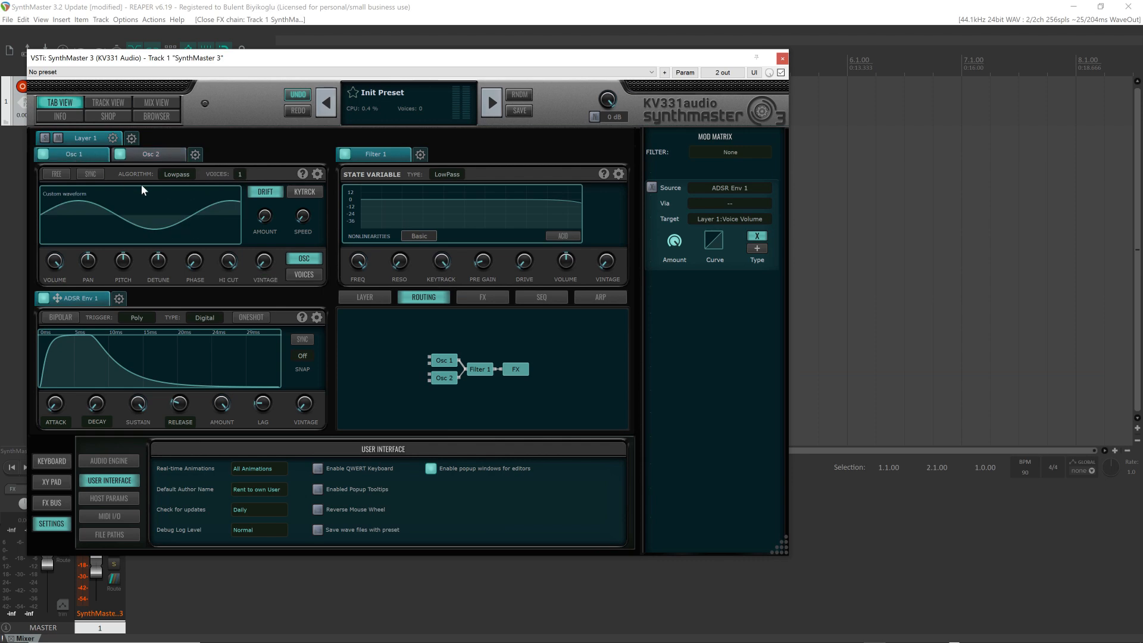
left_click(177, 194)
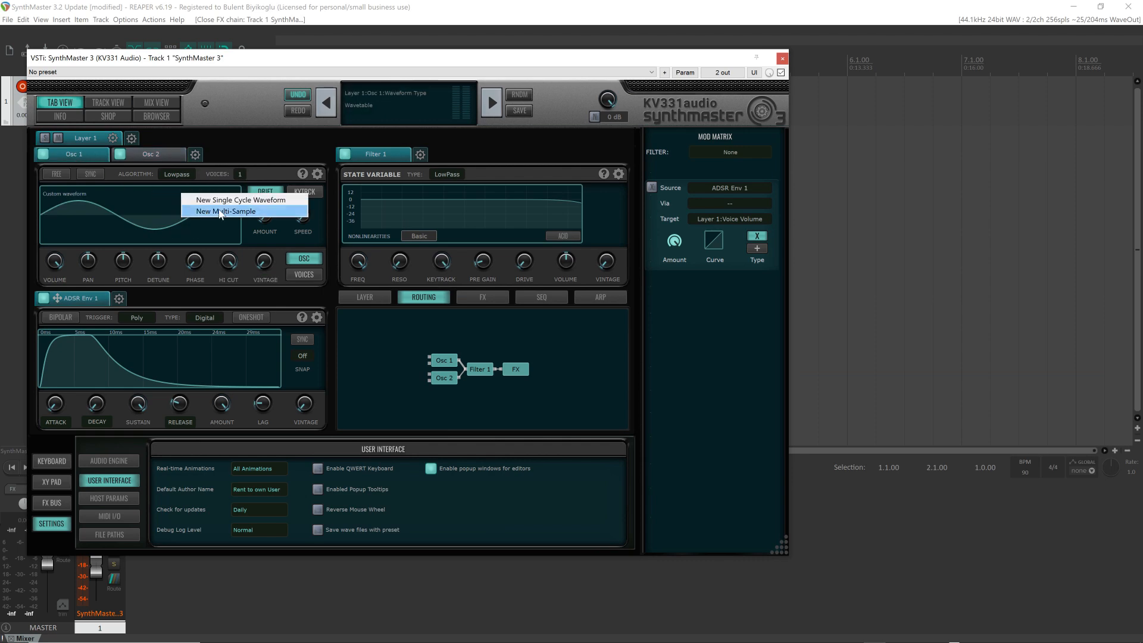
left_click(219, 212)
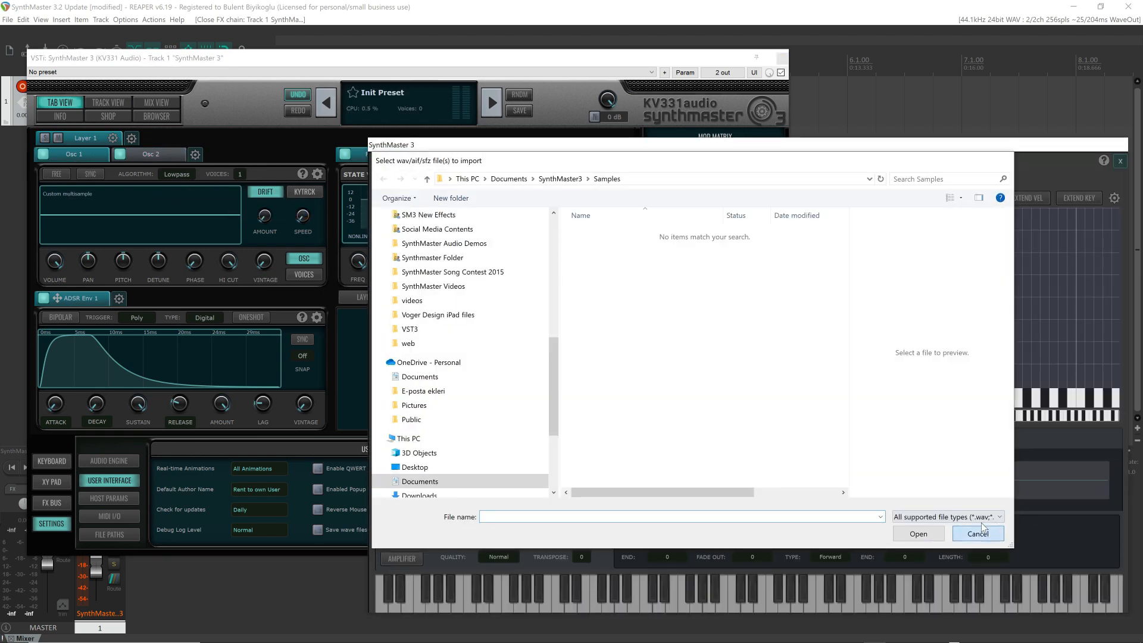
Step: Cancel the sample file import, reposition the popup Sample Editor window, and close it
left_click(979, 534)
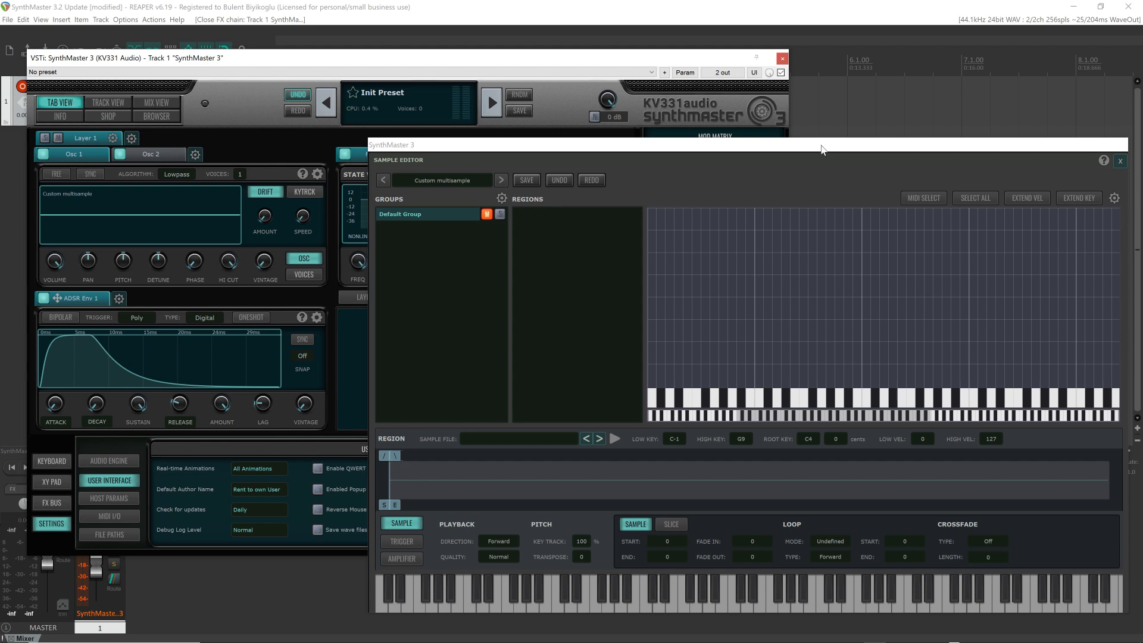
mouse_move(825, 146)
left_mouse_down()
mouse_move(774, 156)
mouse_move(819, 152)
left_mouse_up()
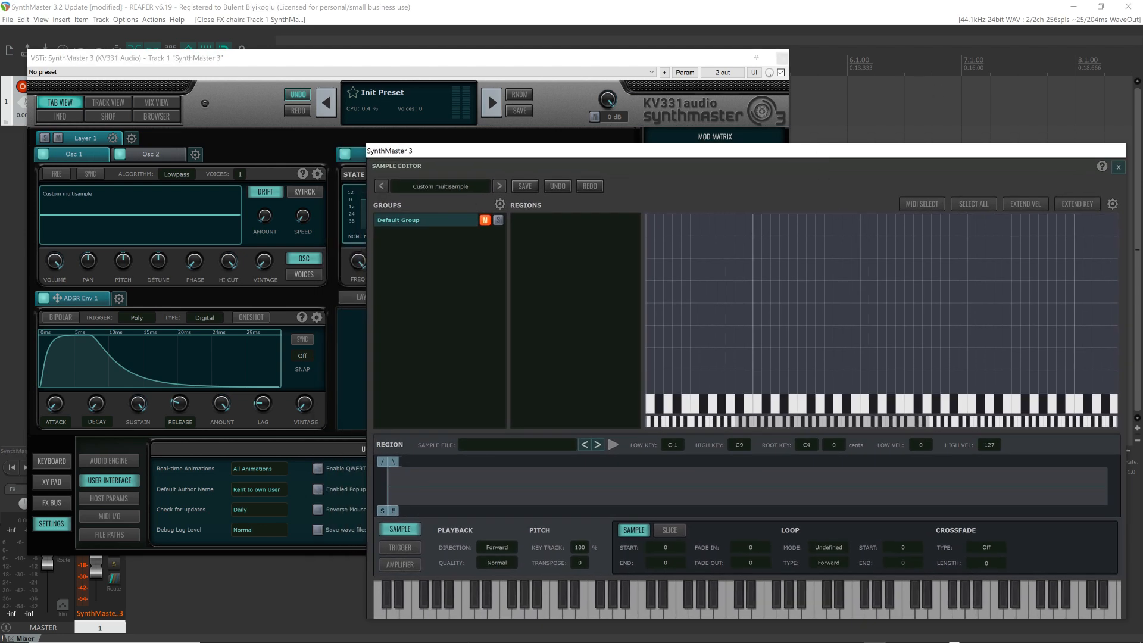
left_click(1121, 171)
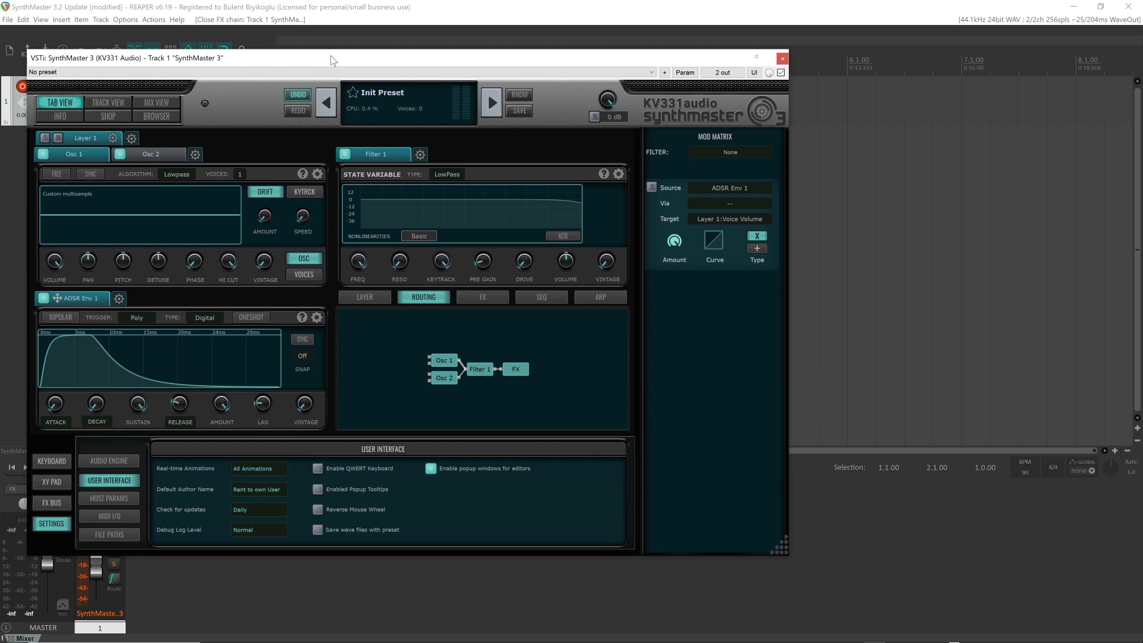
Step: Initialize the preset and replace Layer 1's Osc 1 with a Wavetable Osc
left_click(381, 91)
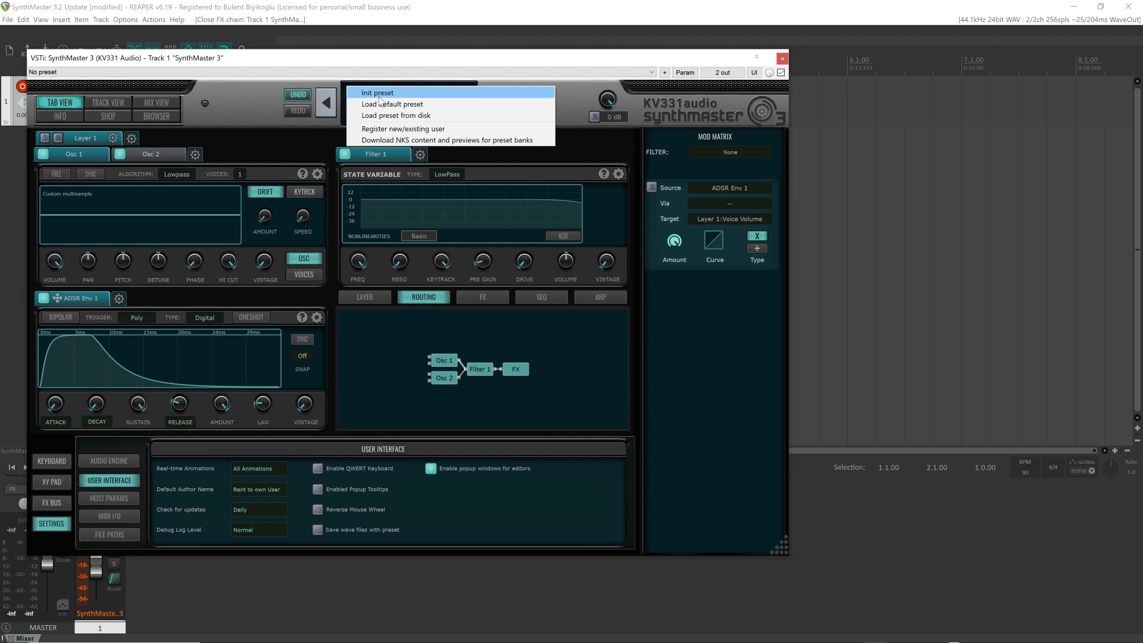
left_click(380, 93)
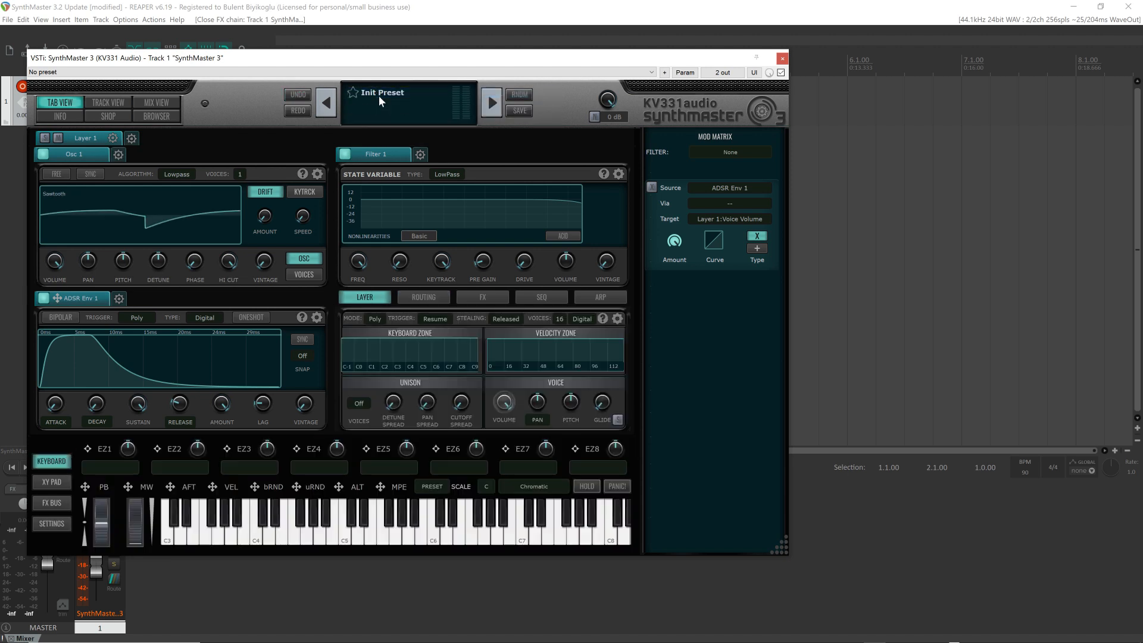
left_click(317, 174)
mouse_move(357, 241)
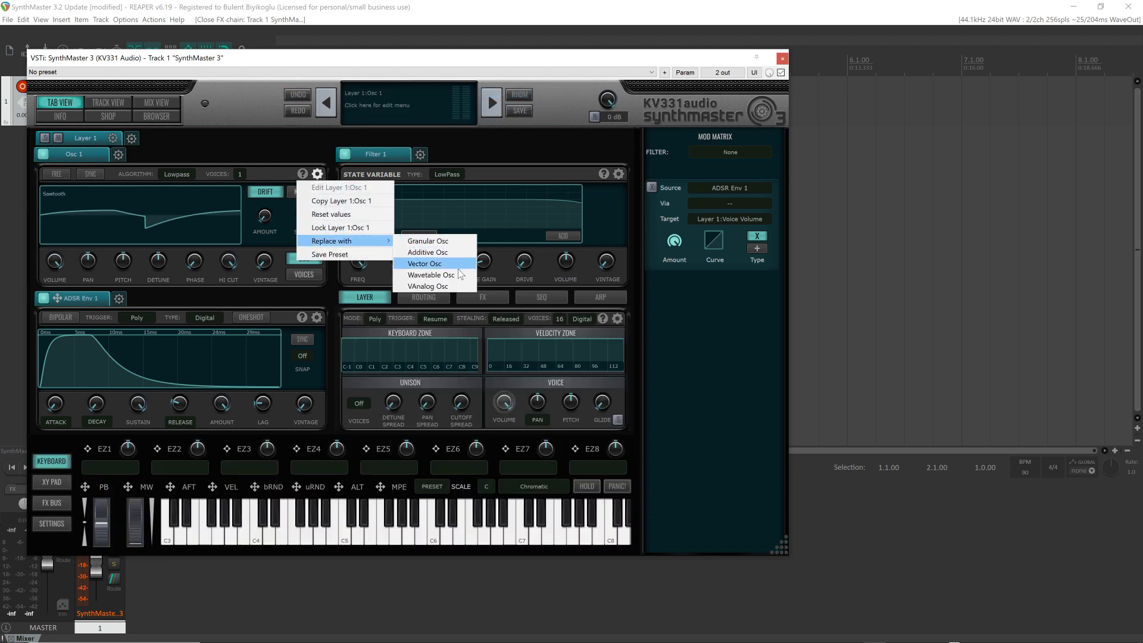
left_click(431, 275)
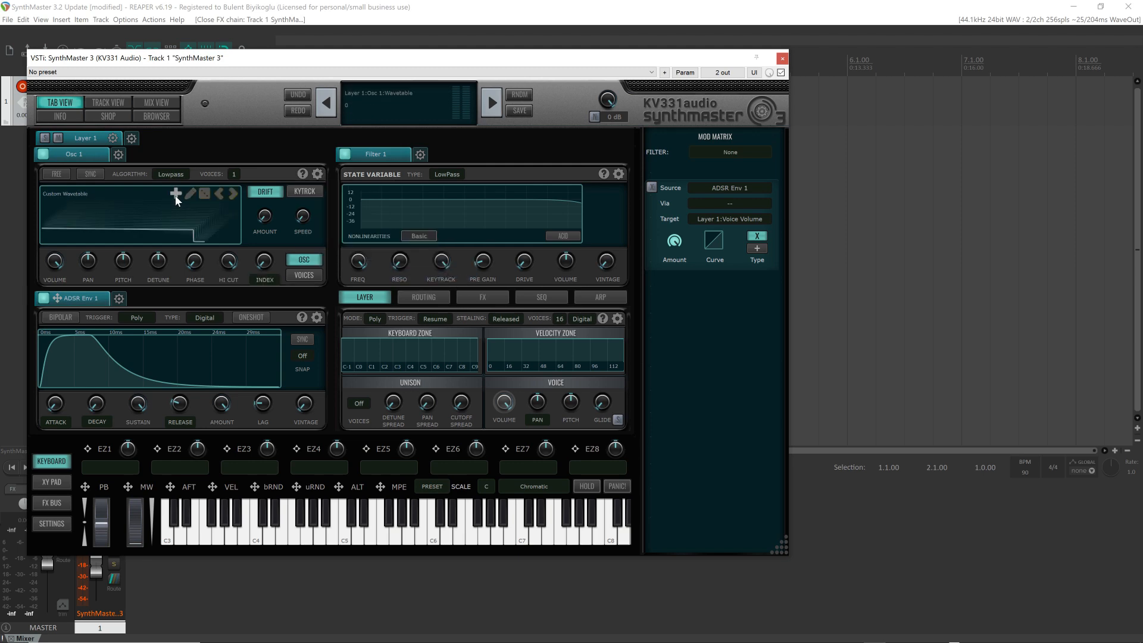
Step: Create a new custom wavetable for Osc 1 and review the initialization and rendering options of its Wave Source
left_click(176, 195)
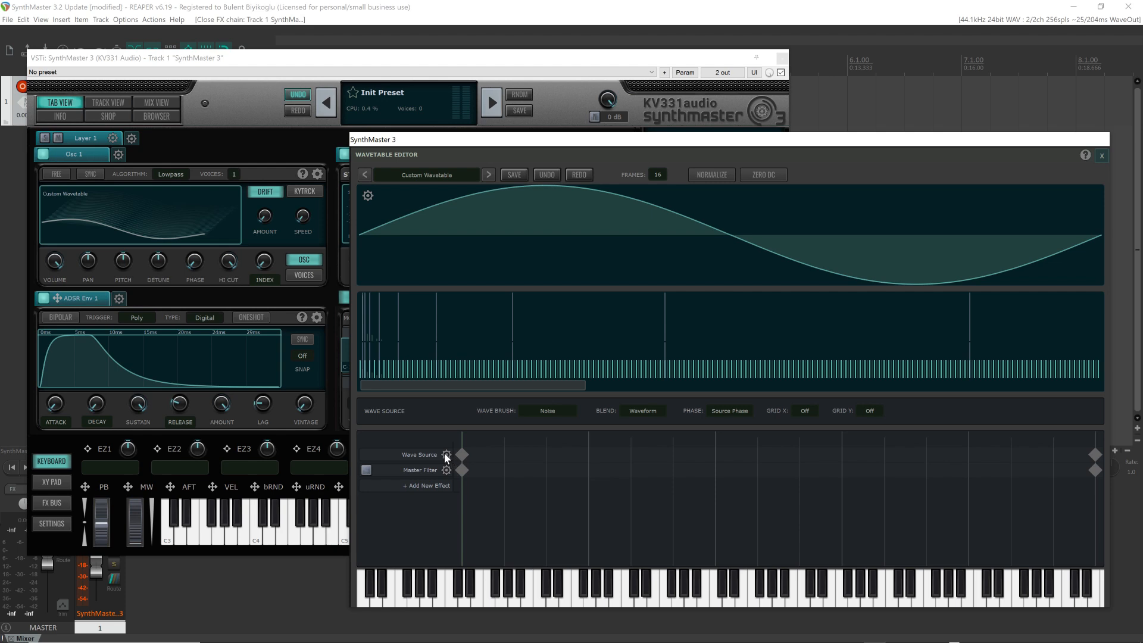
left_click(447, 455)
mouse_move(503, 451)
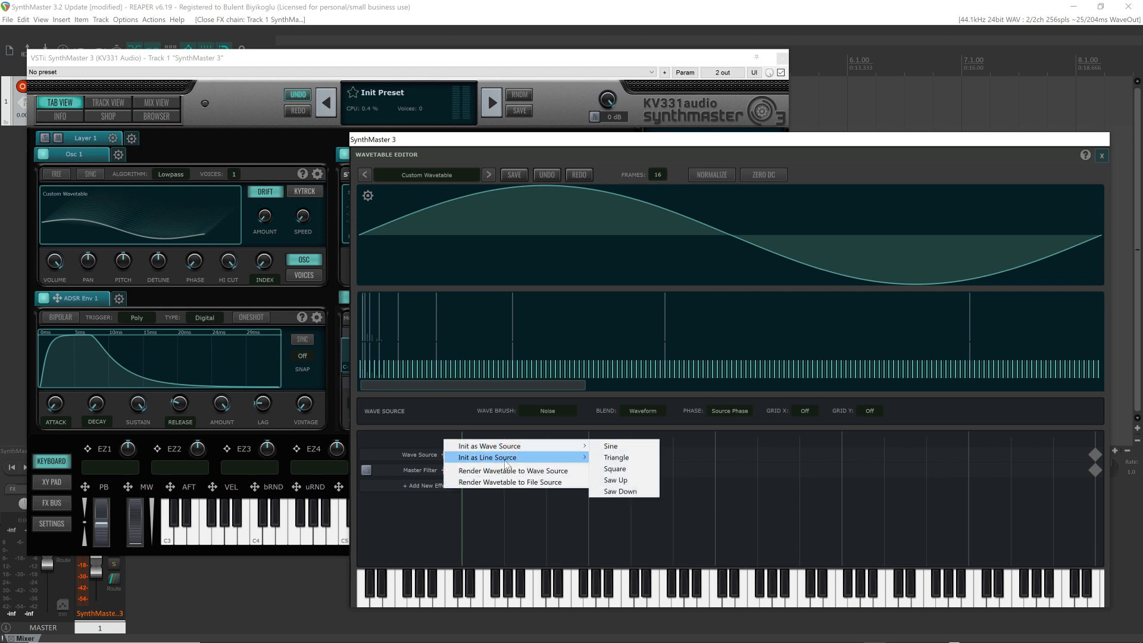
left_click(416, 412)
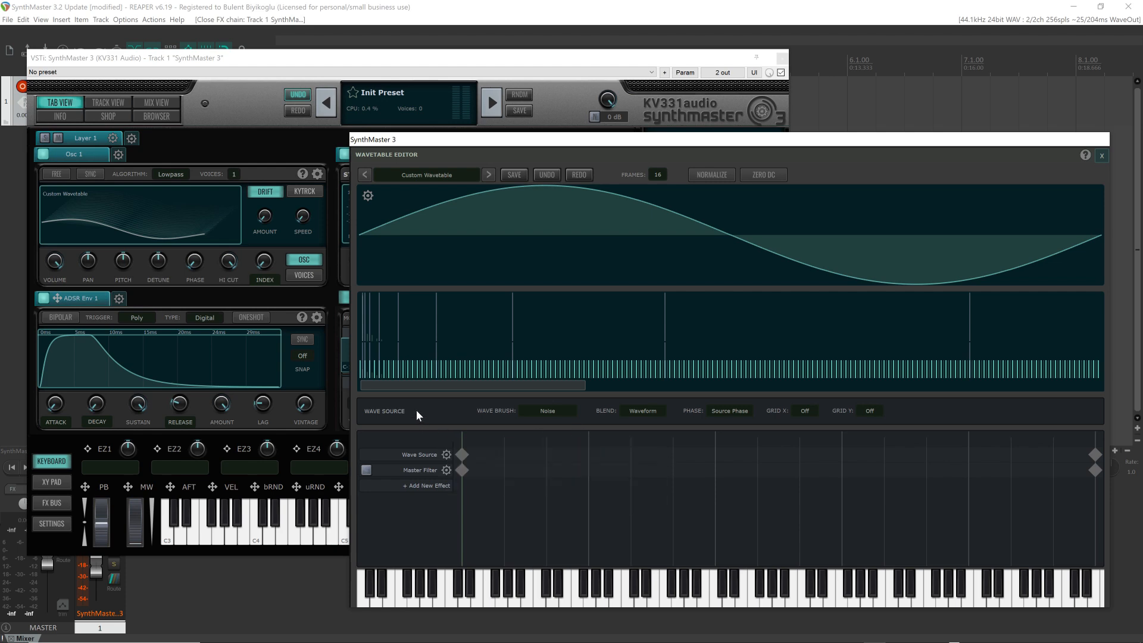
left_click(447, 455)
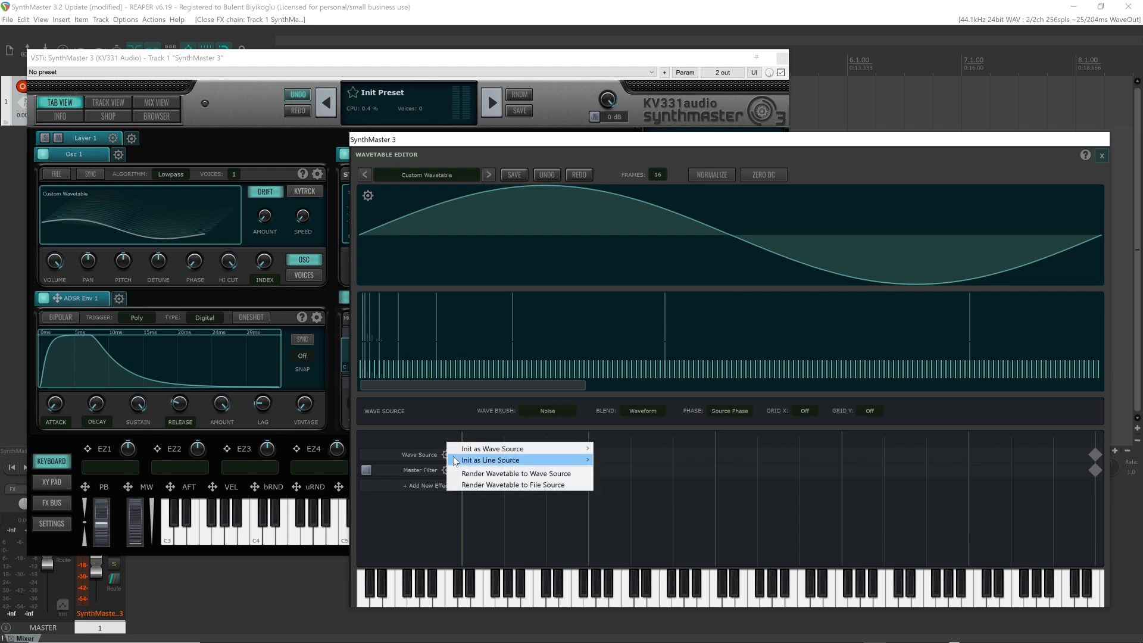
left_click(424, 425)
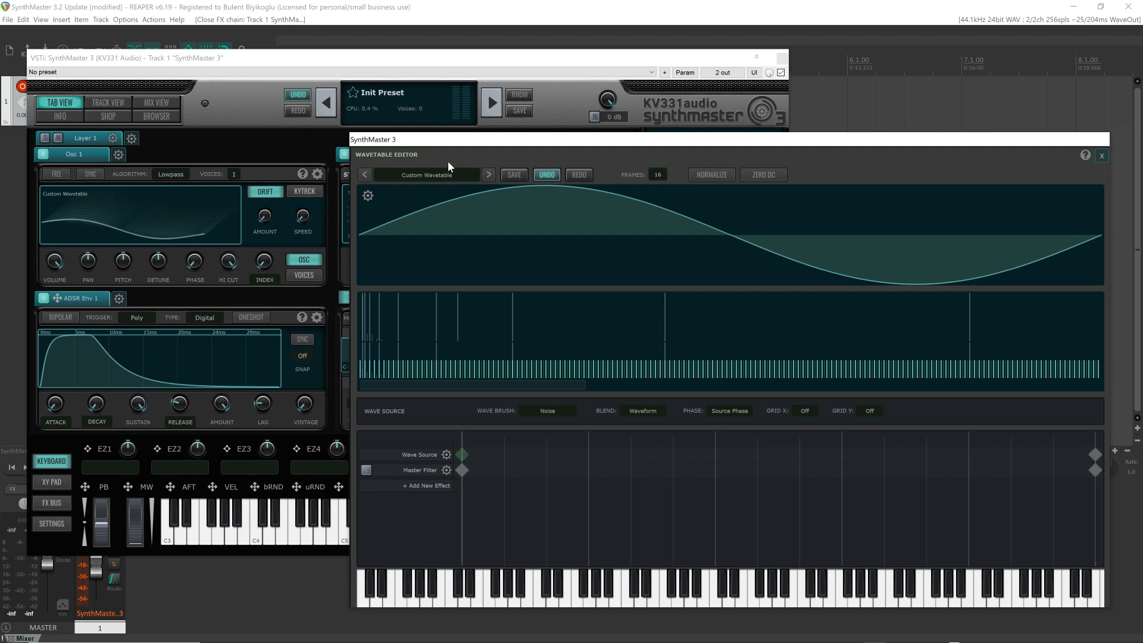
Step: Draw freehand waveforms over the sine in the first and last Wave Source keyframes
left_click_drag(447, 205, 631, 203)
left_click_drag(765, 217, 1090, 249)
left_click(1093, 454)
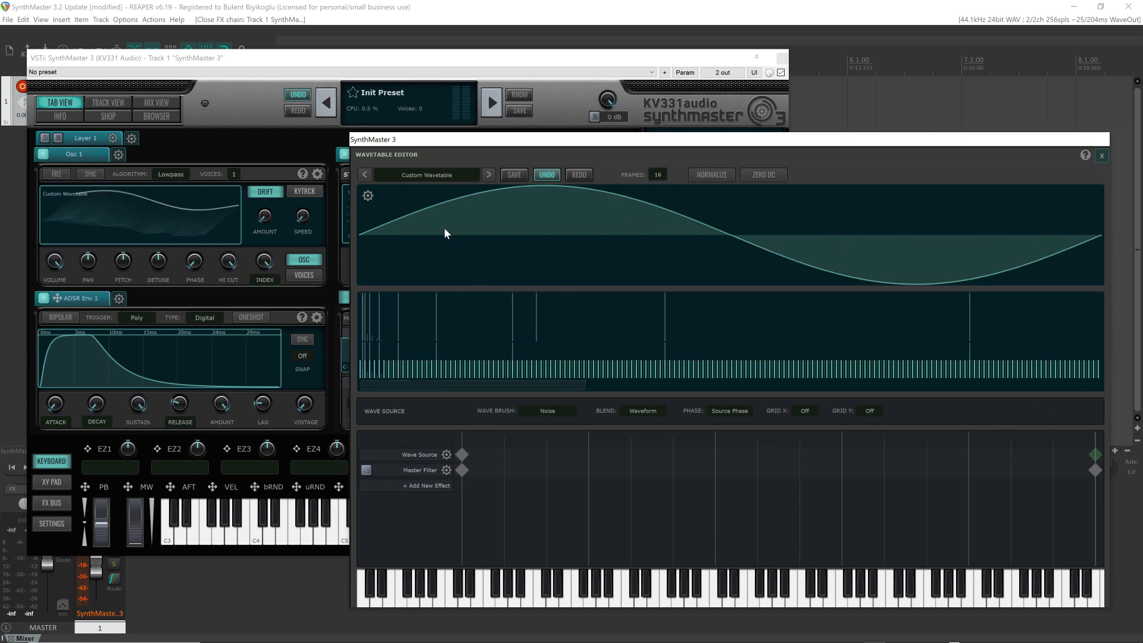
left_click_drag(449, 206, 1106, 243)
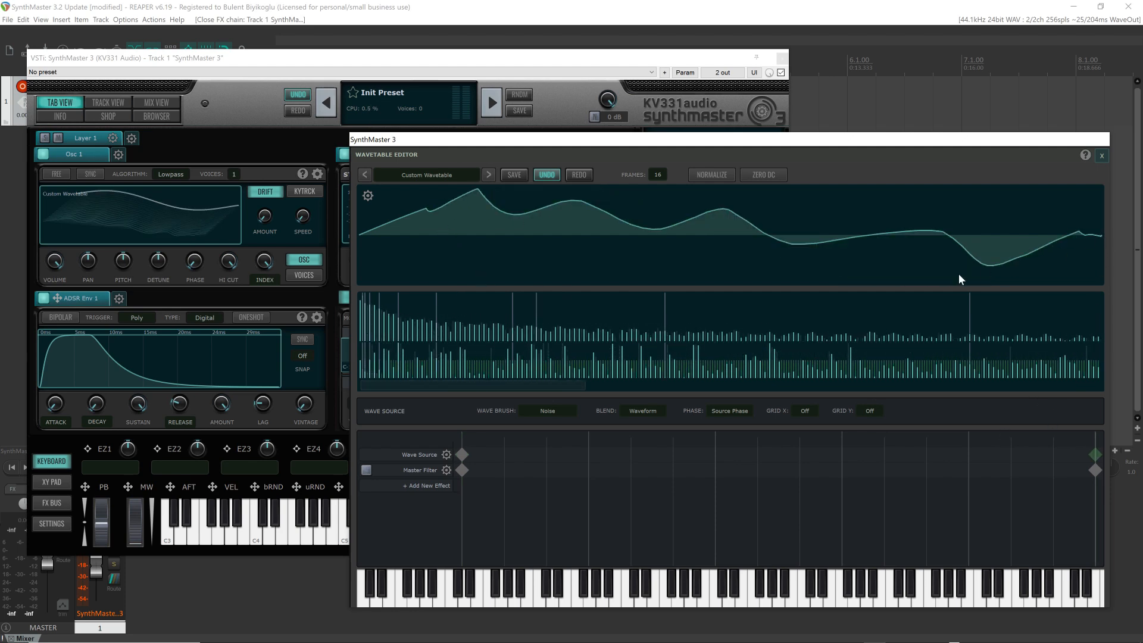
Step: Create random waveforms for the last and first Wave Source keyframes
left_click(368, 196)
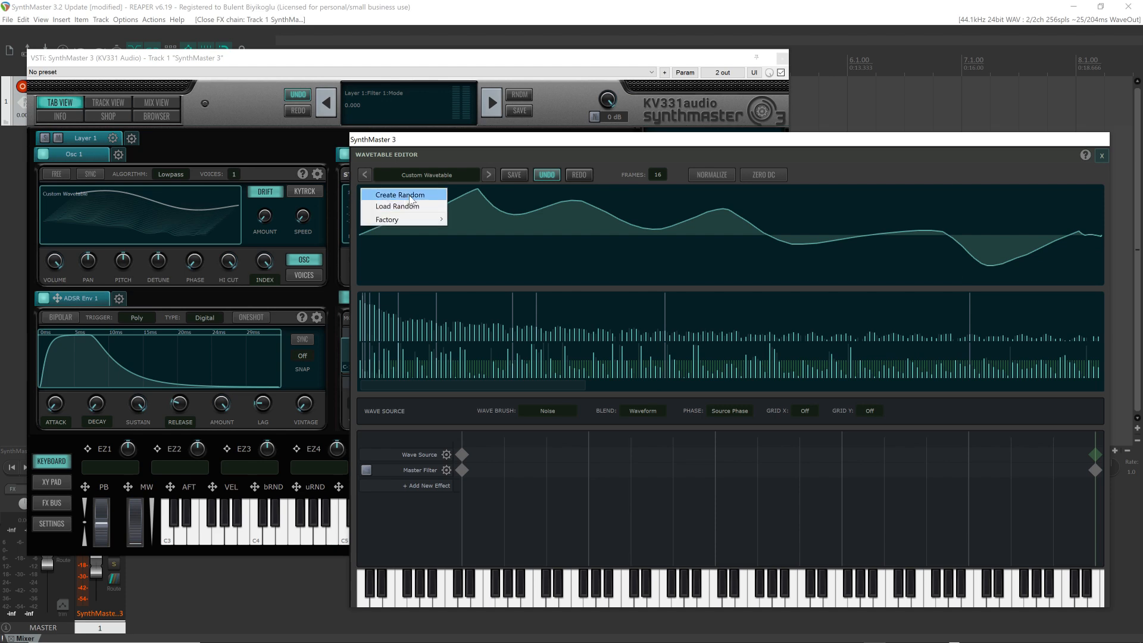
left_click(410, 200)
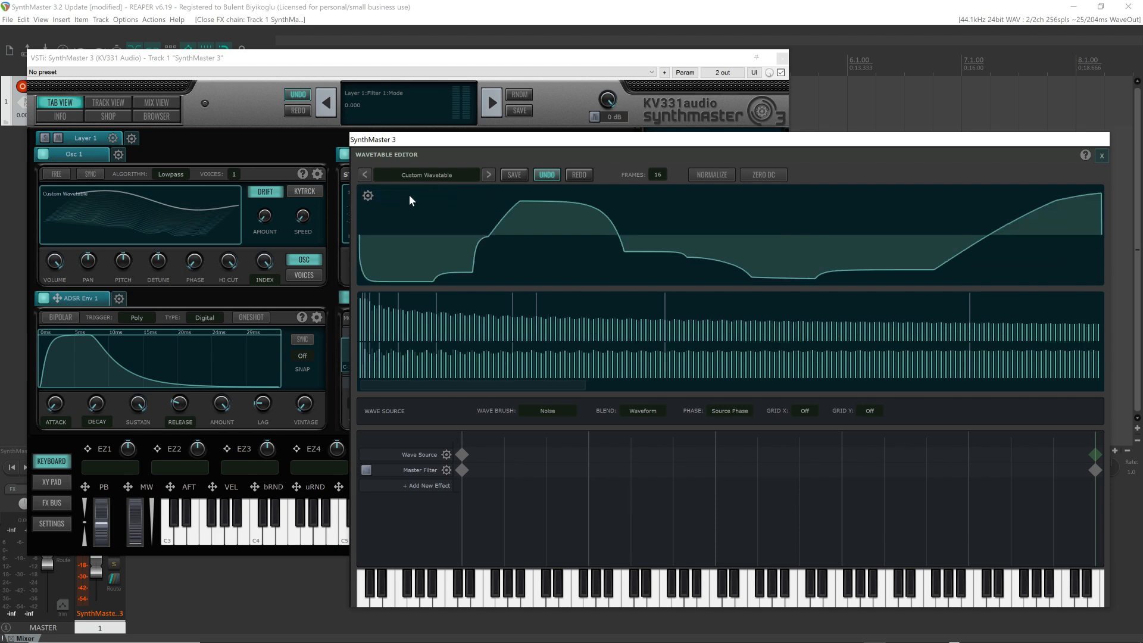
left_click(463, 454)
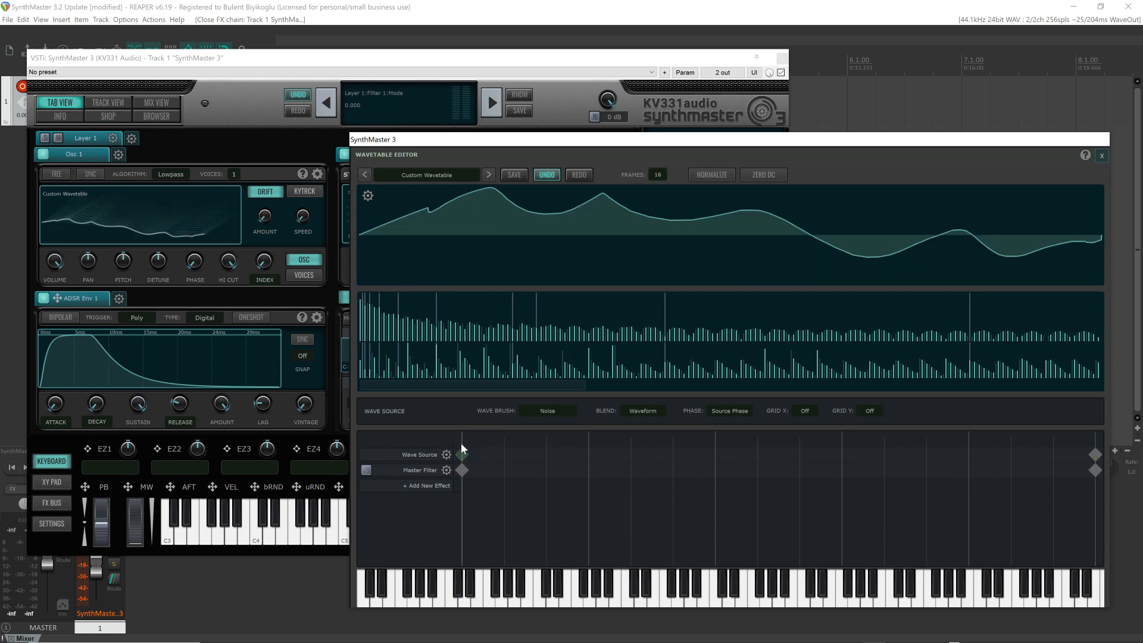
left_click(366, 196)
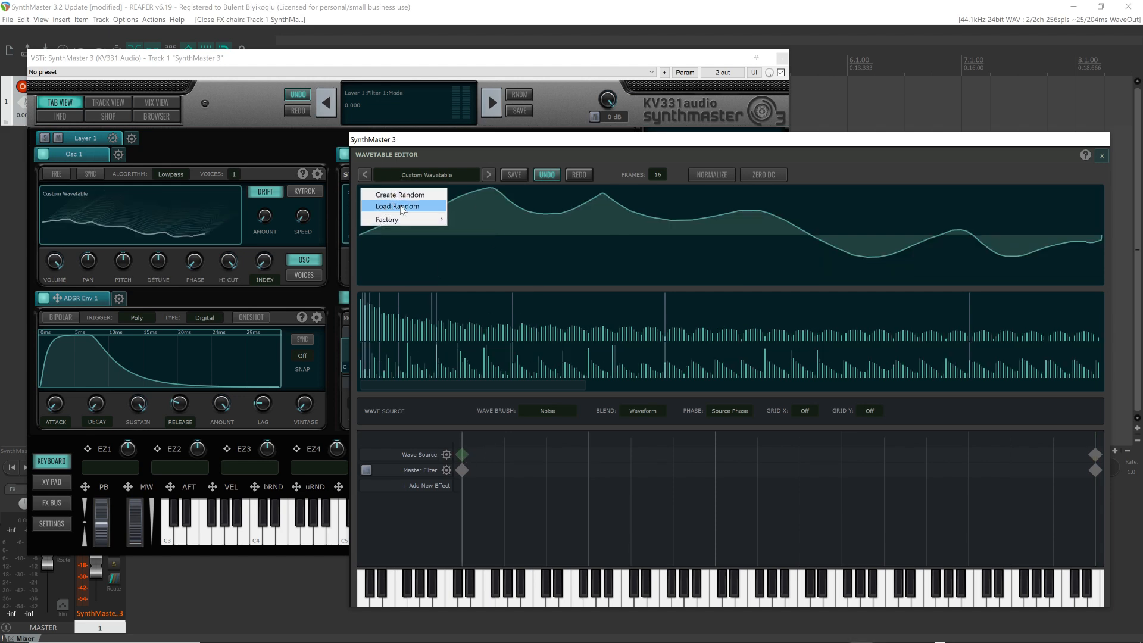
left_click(408, 201)
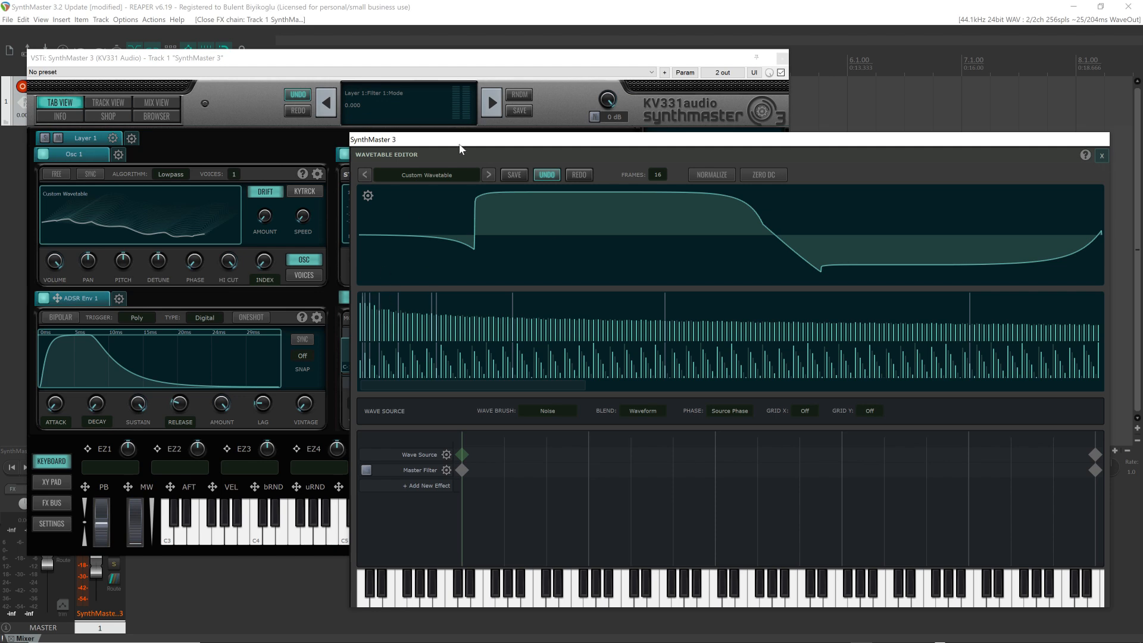
Step: Add a new LFO to Layer 1 and set its waveform to Sawtooth
left_click_drag(499, 140, 522, 145)
left_click(119, 298)
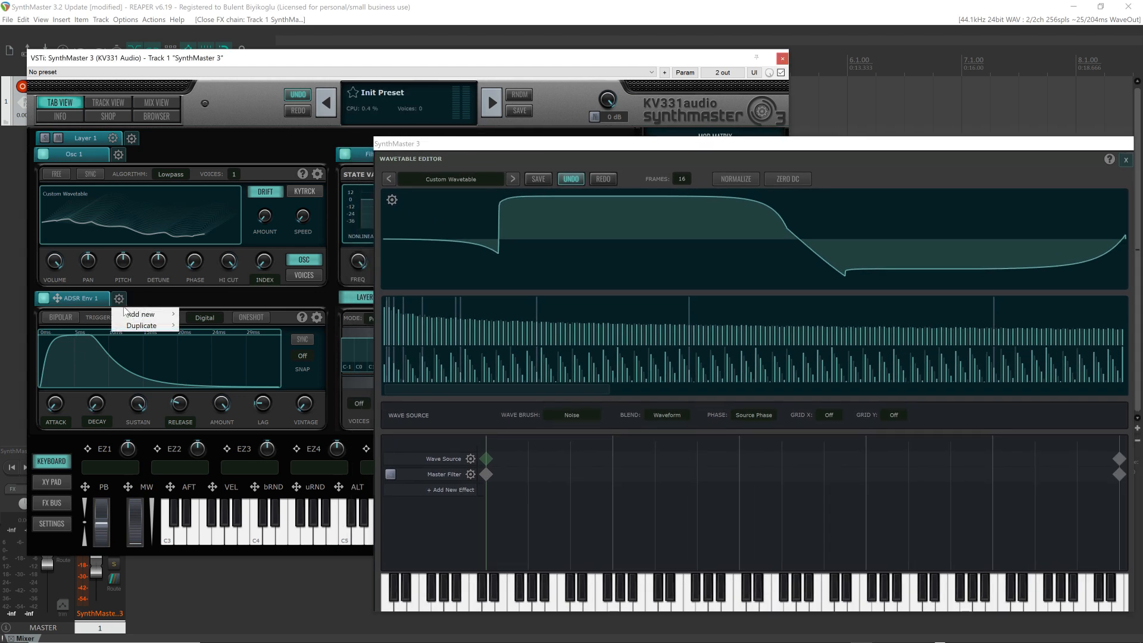
mouse_move(130, 315)
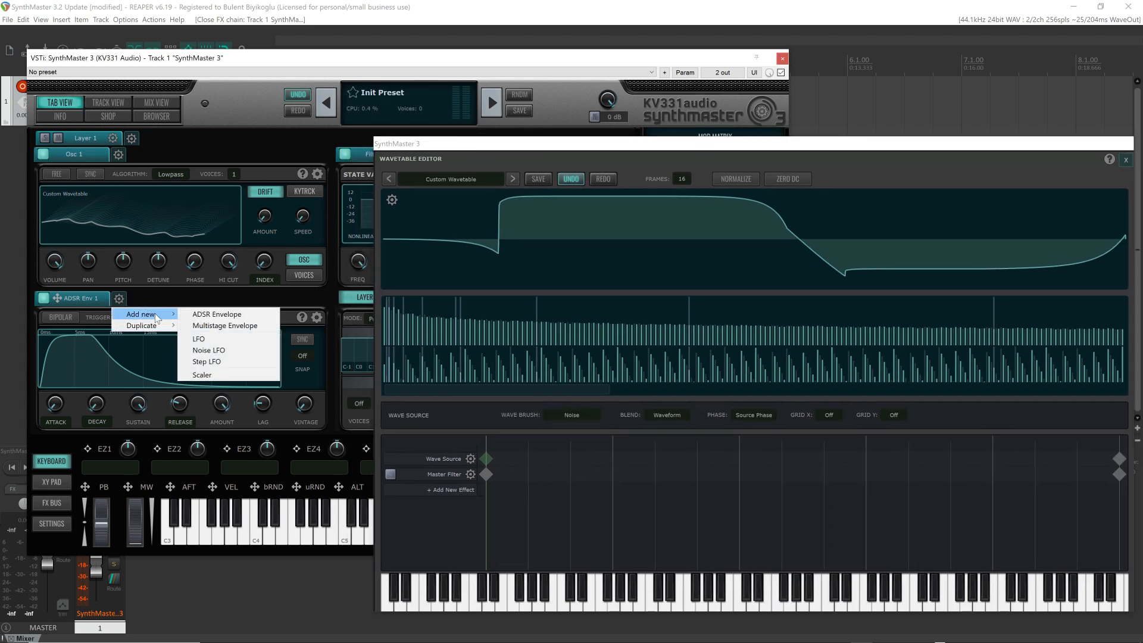
left_click(222, 338)
left_click(273, 337)
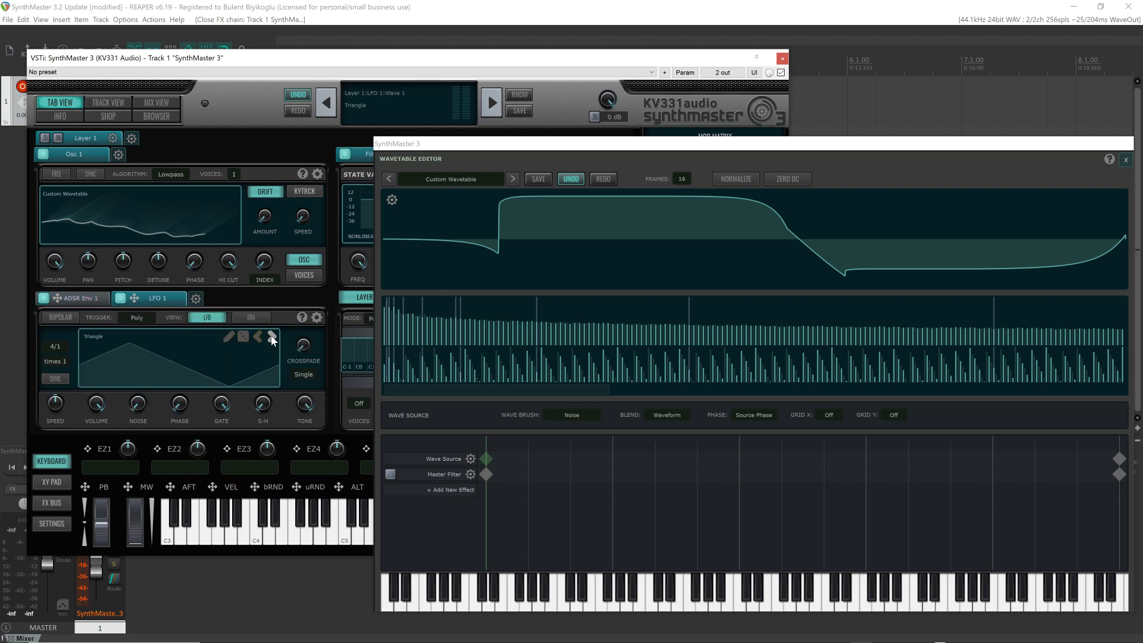
left_click(273, 337)
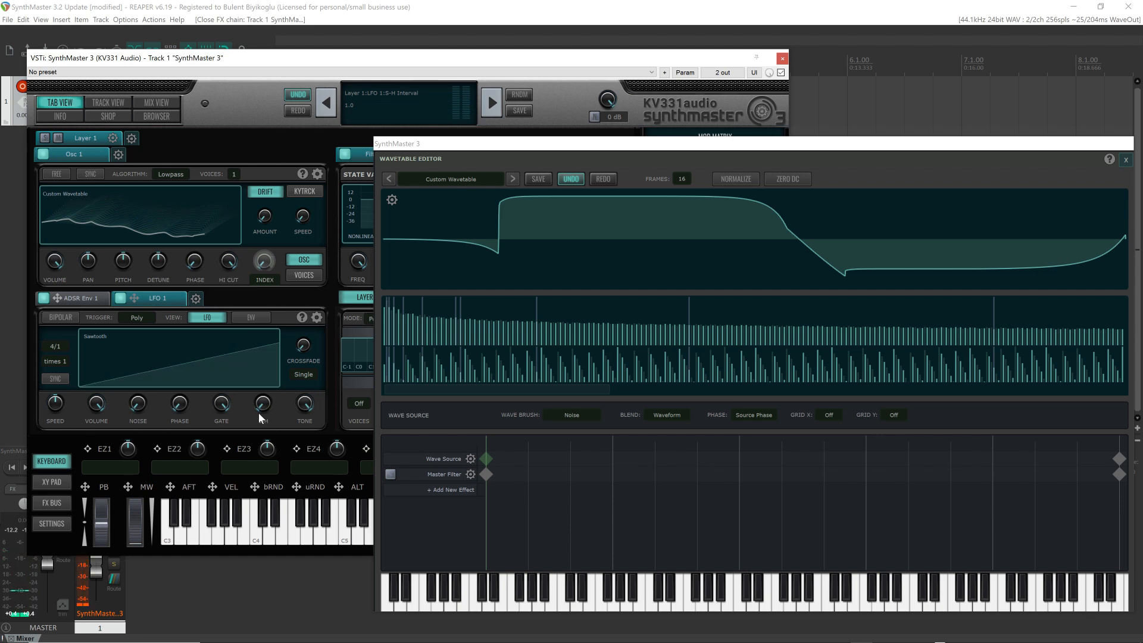
Step: Enable tempo sync for LFO 1 and set its beat multiplier to 1/1
left_click(51, 379)
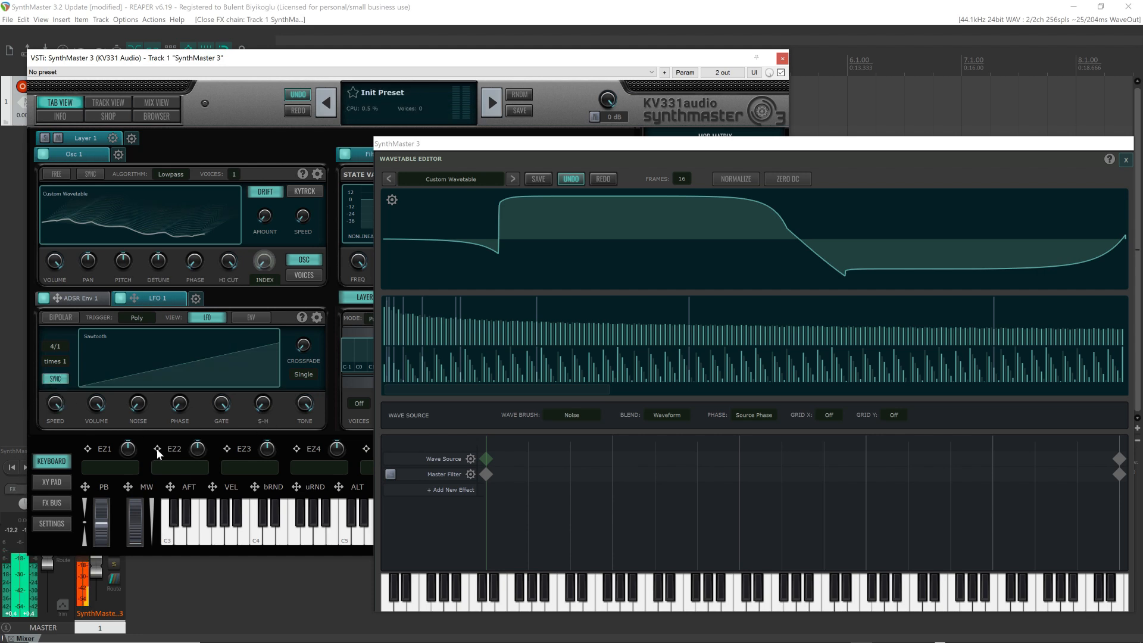
left_click(56, 346)
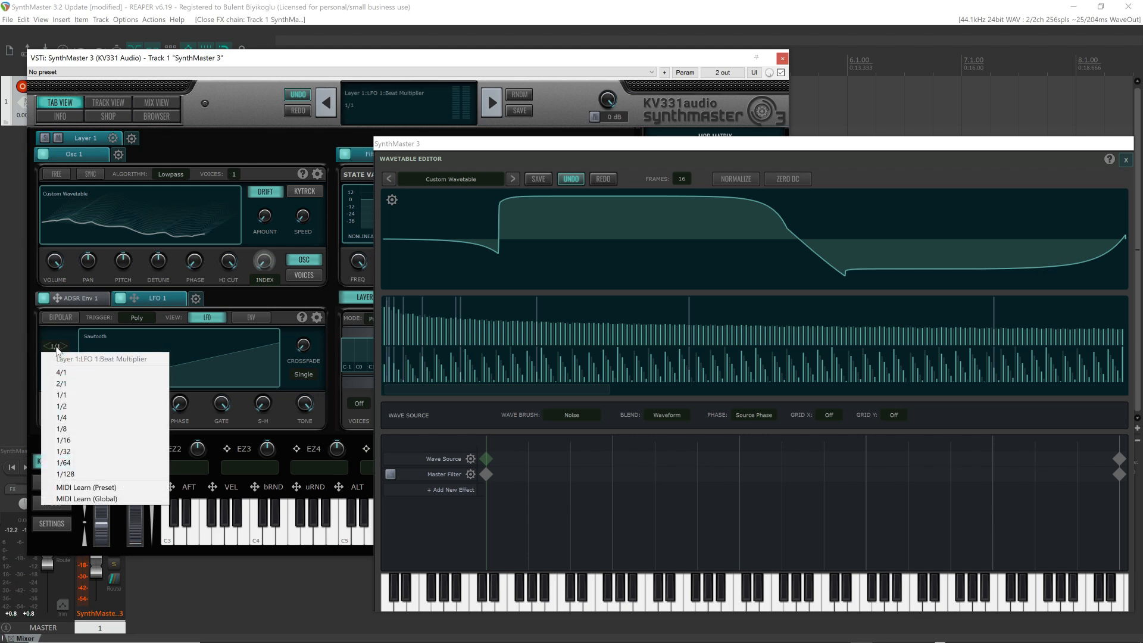
left_click(59, 334)
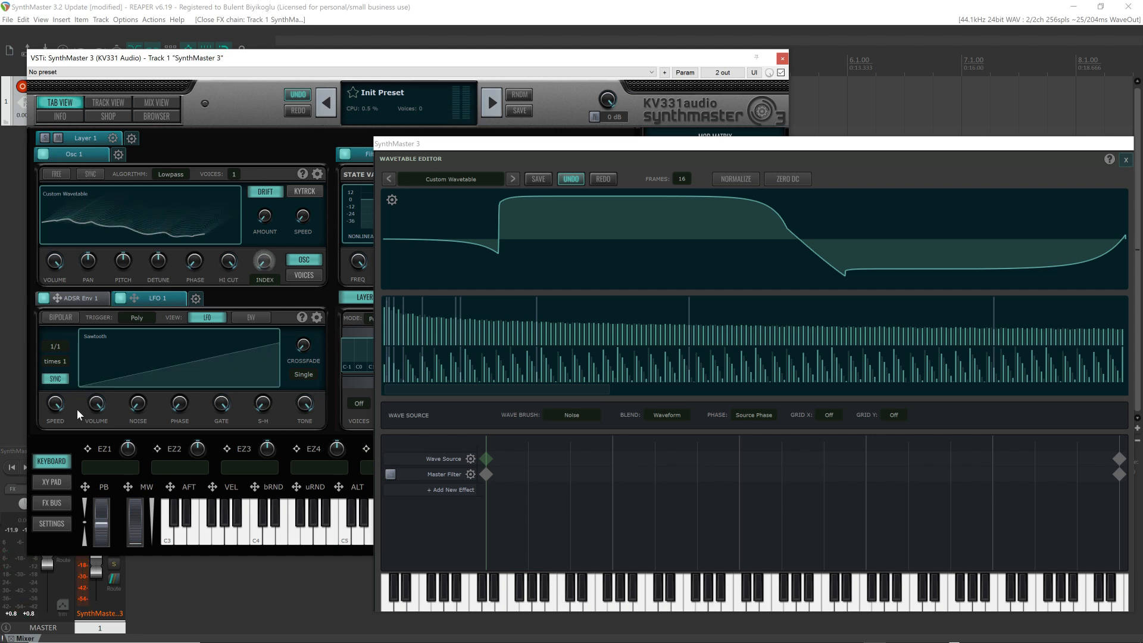
Step: Compare the first and last Wave Source keyframes, and load a random waveform into the first one
left_click(486, 463)
left_click(1118, 459)
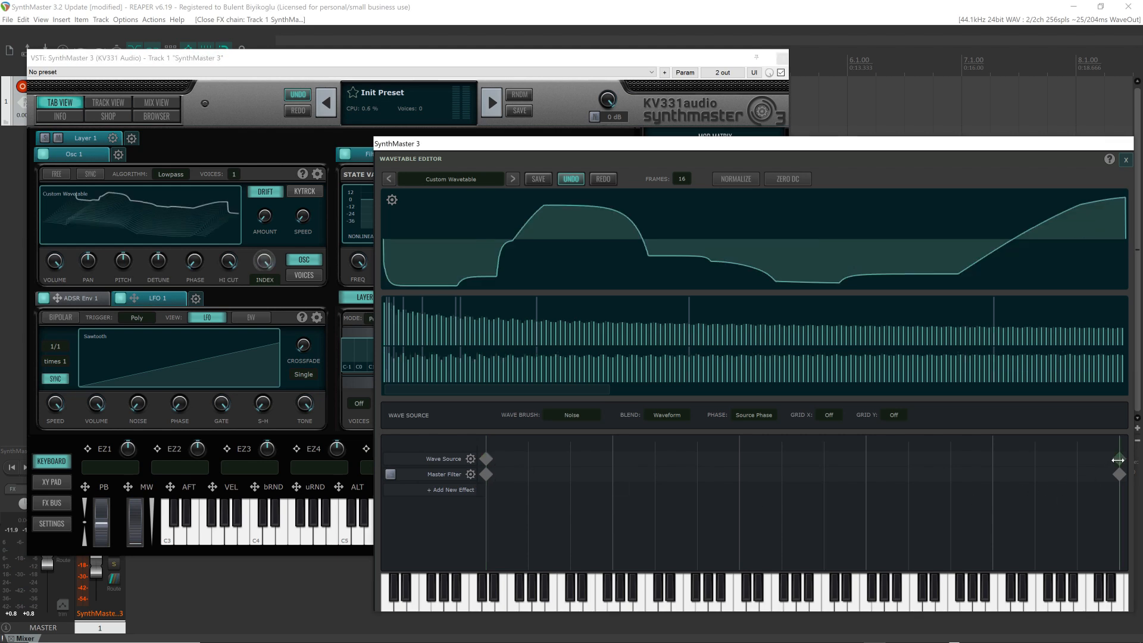
left_click(487, 458)
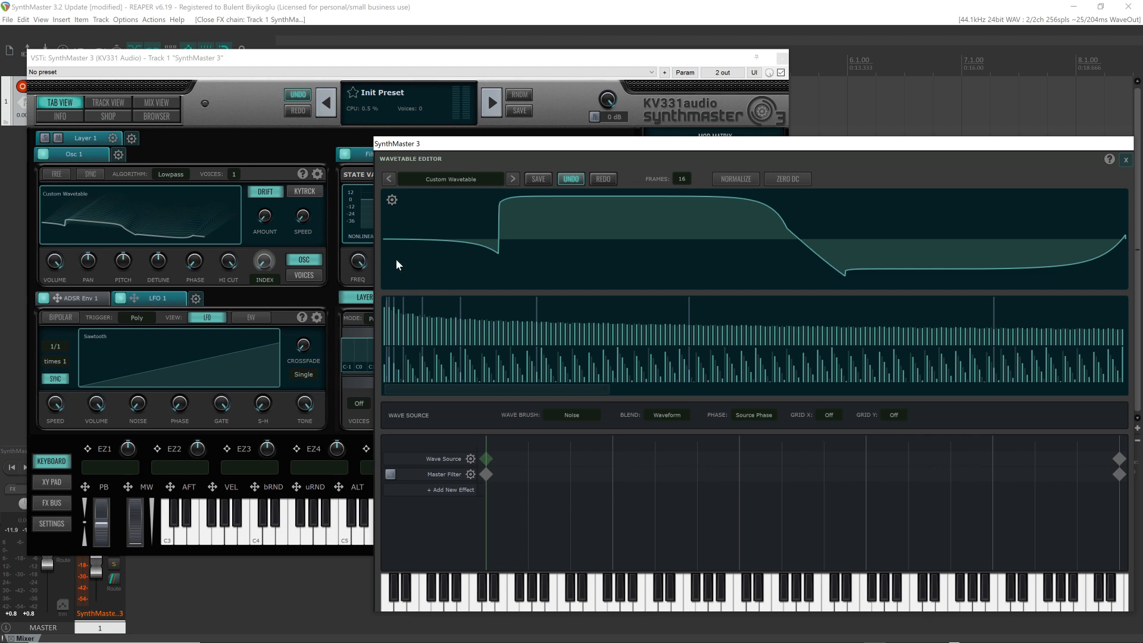
left_click(391, 201)
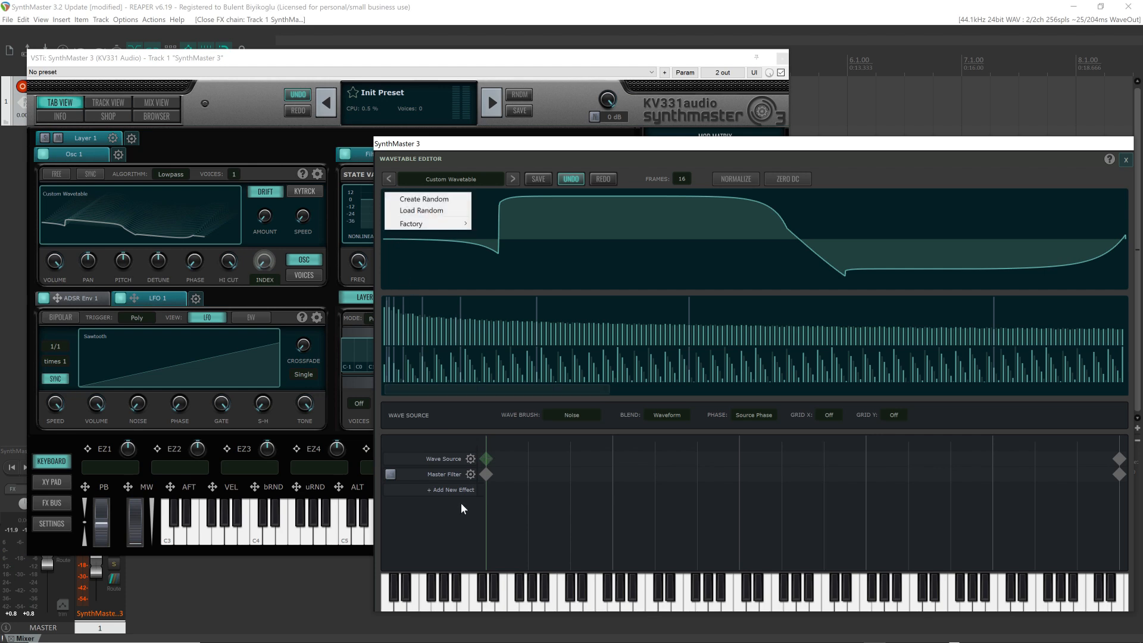
left_click(445, 209)
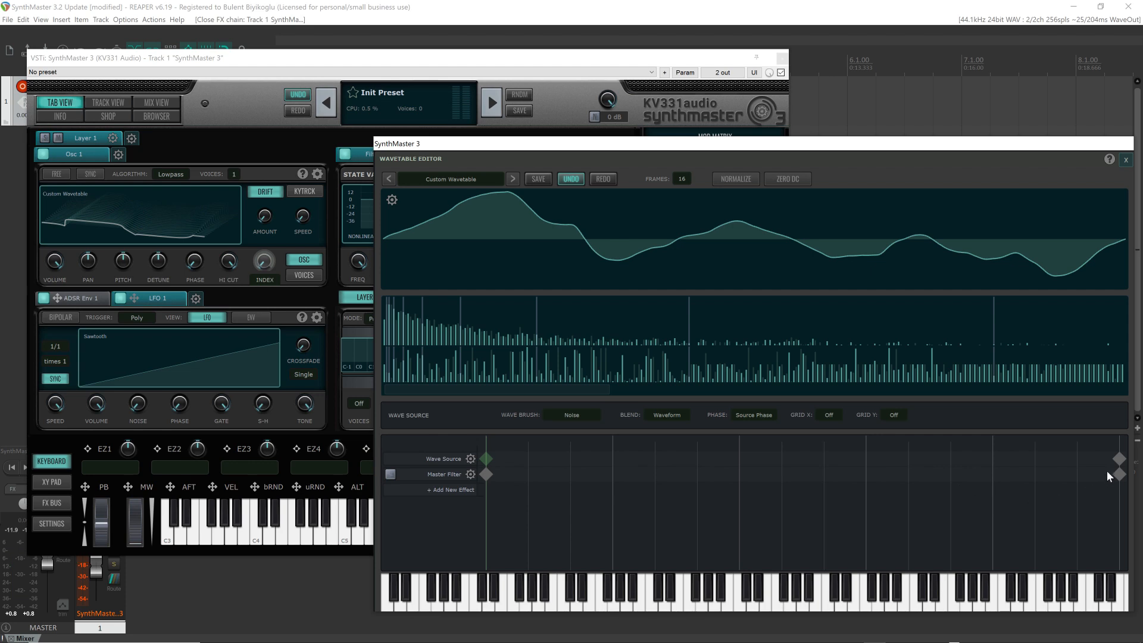
left_click(1120, 458)
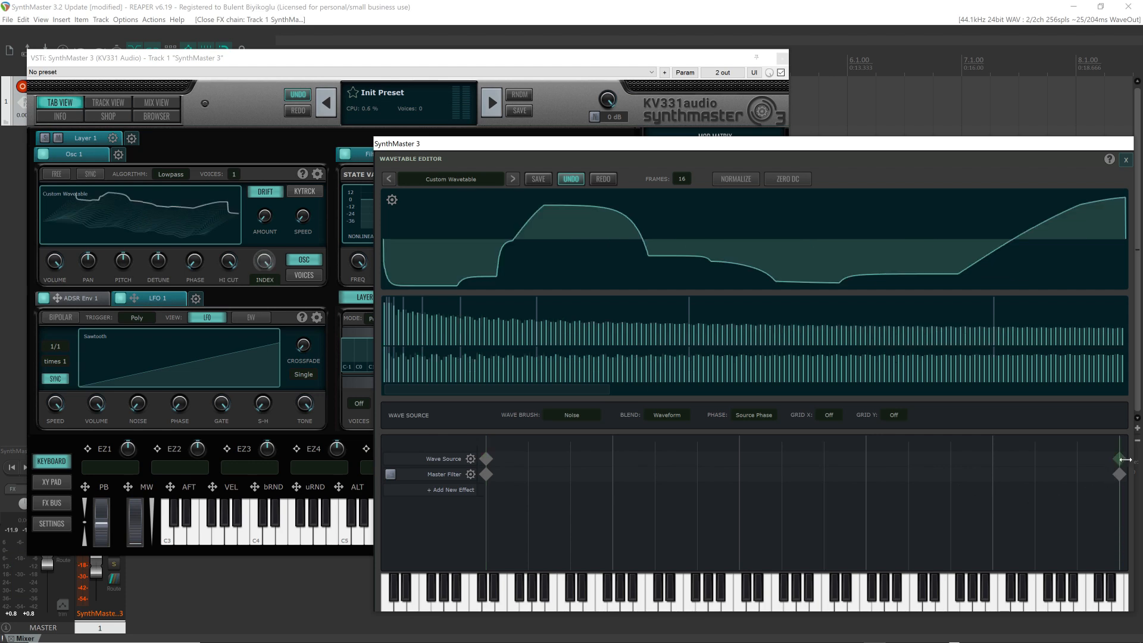
Step: Load a random waveform into the last Wave Source keyframe, and reselect the first keyframe
left_click(393, 200)
left_click(428, 213)
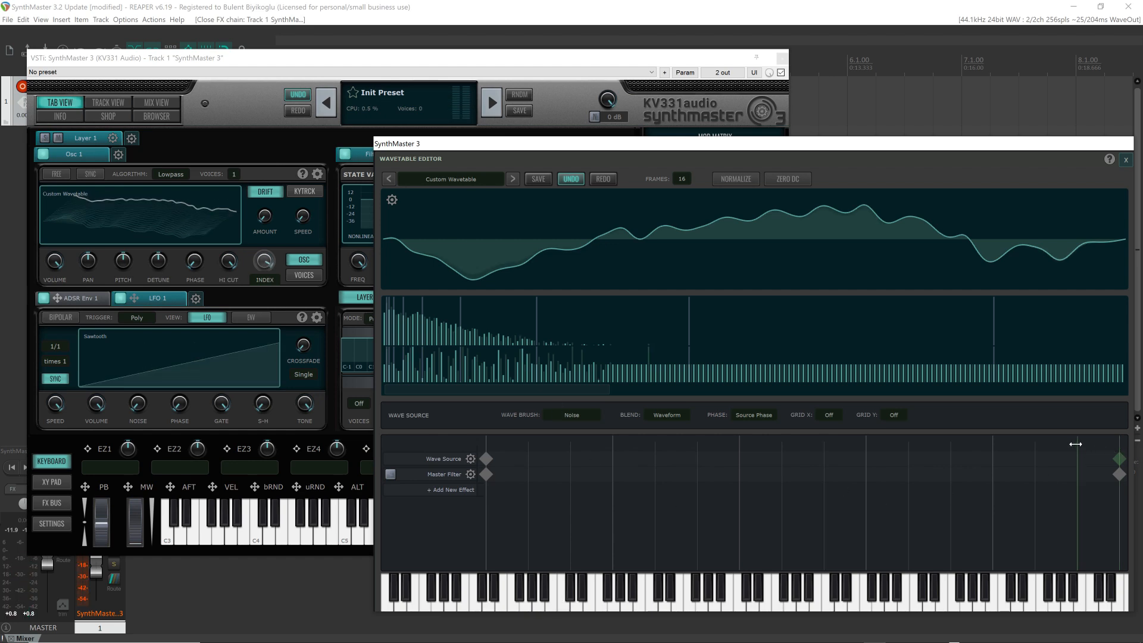
left_click_drag(1075, 444, 393, 405)
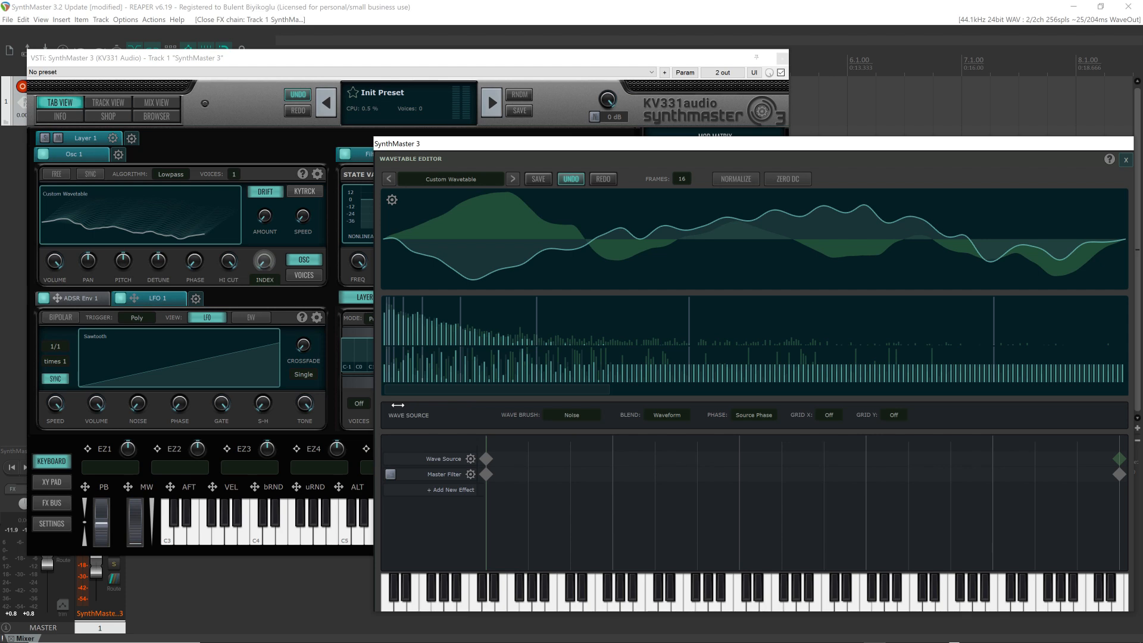
left_click(486, 459)
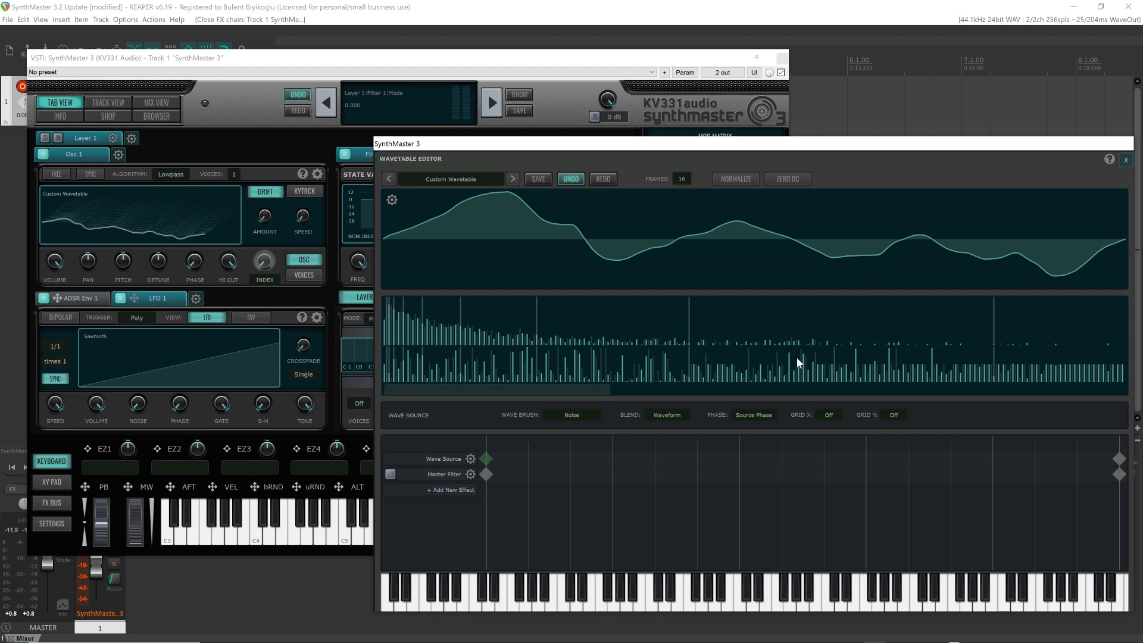
Step: Set both Grid X and Grid Y of the Wave Source to 8
left_click(830, 416)
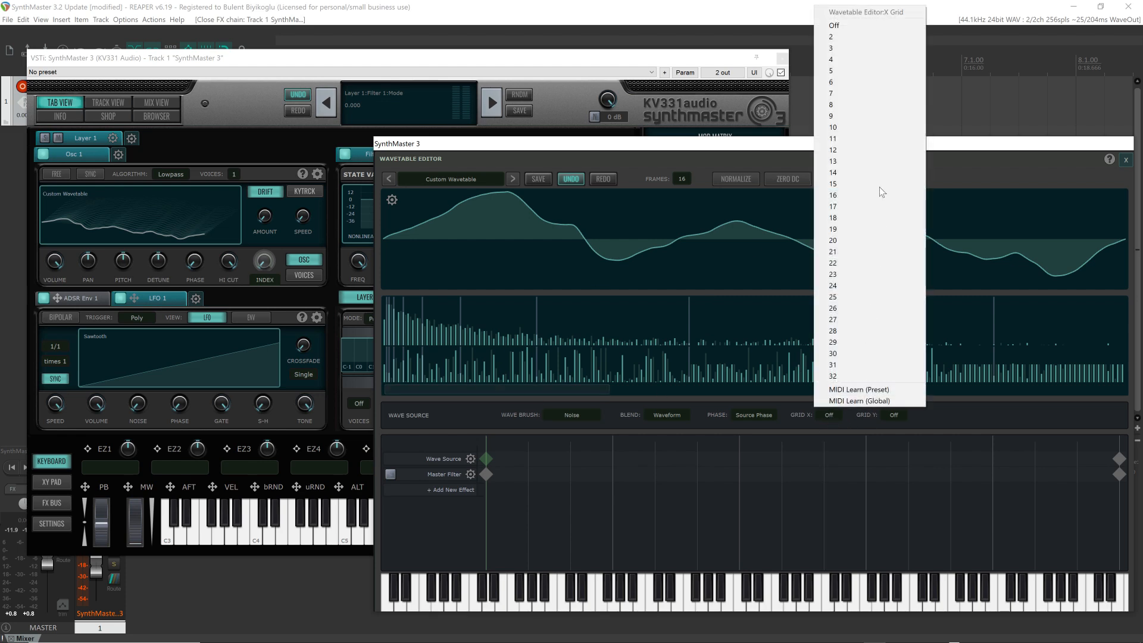
left_click(866, 104)
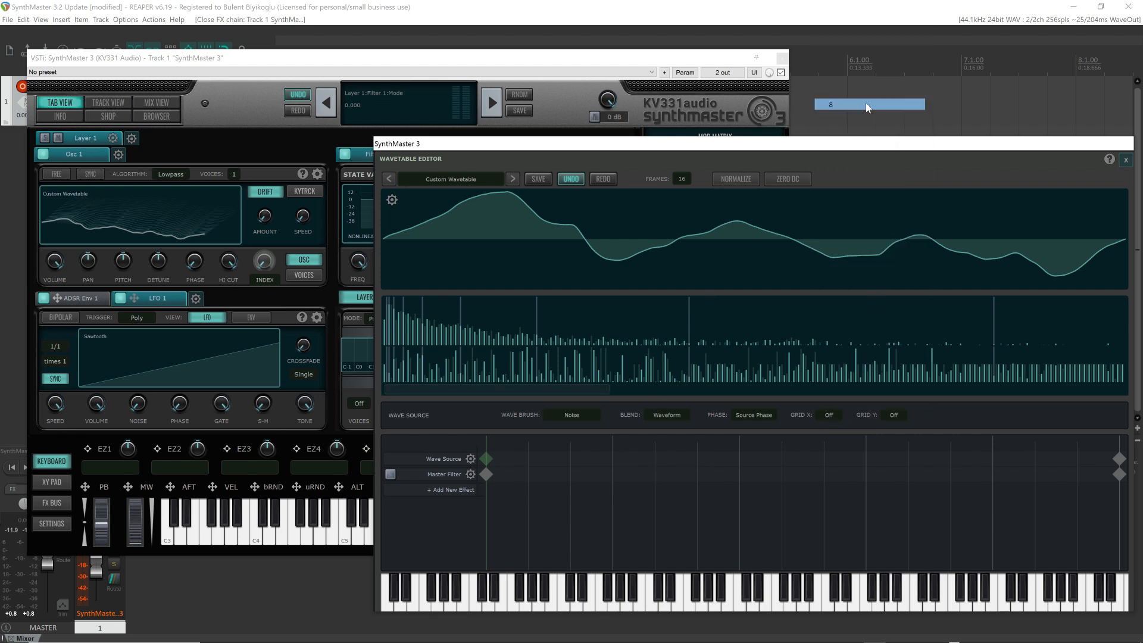
left_click(895, 415)
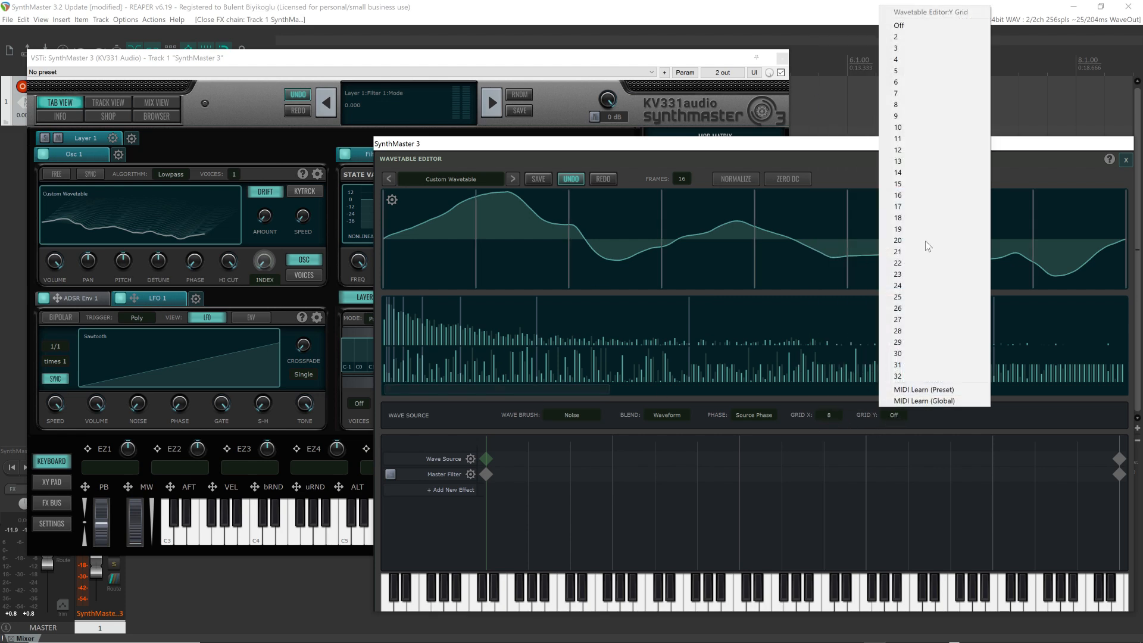
left_click(923, 104)
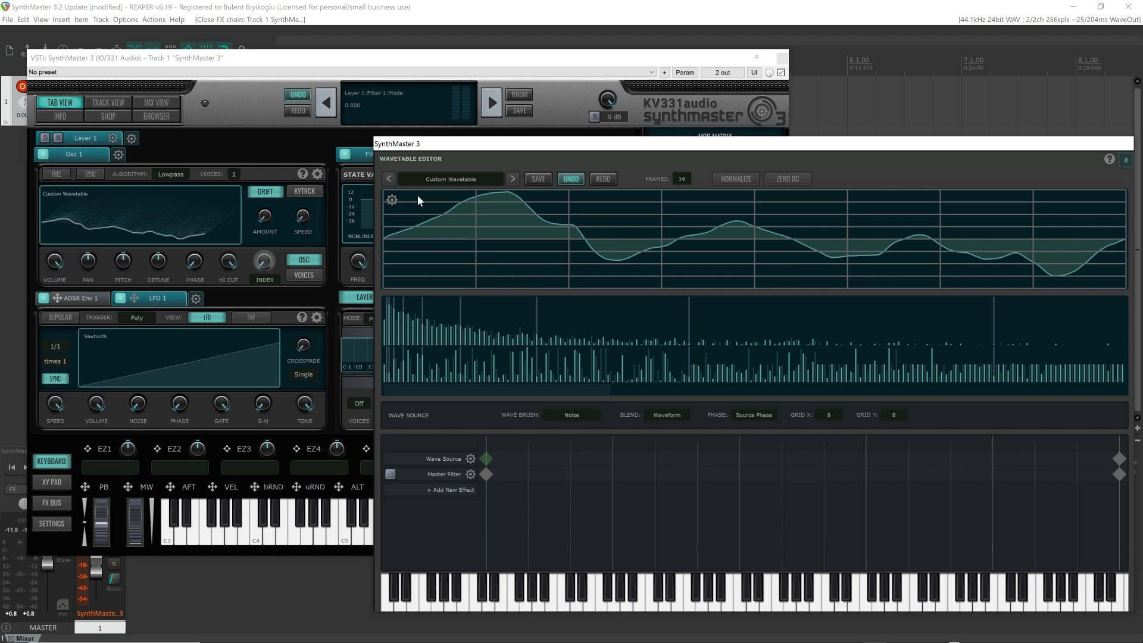
Step: Create random waveforms for the first and last Wave Source keyframes with the grid on, and reselect the first keyframe
left_click(392, 200)
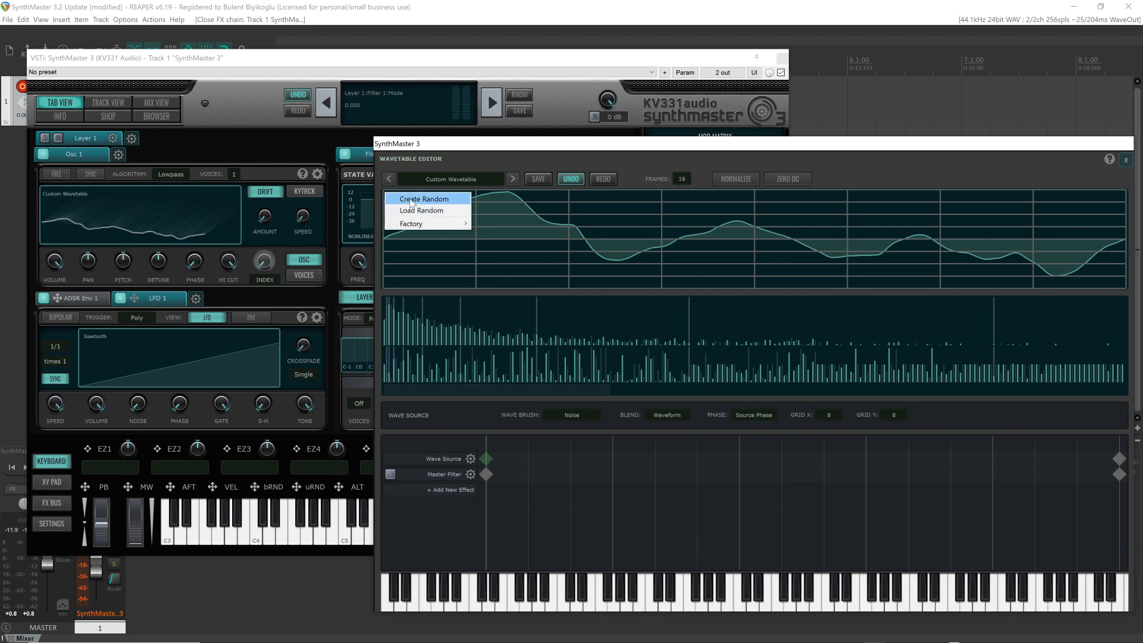
left_click(410, 201)
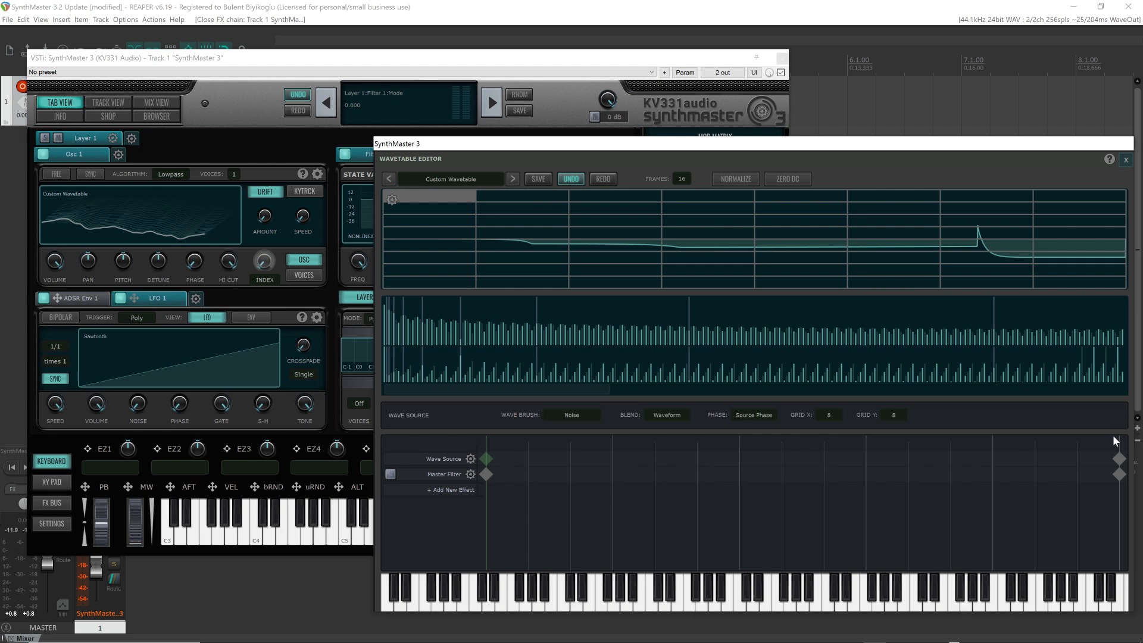
left_click(1115, 459)
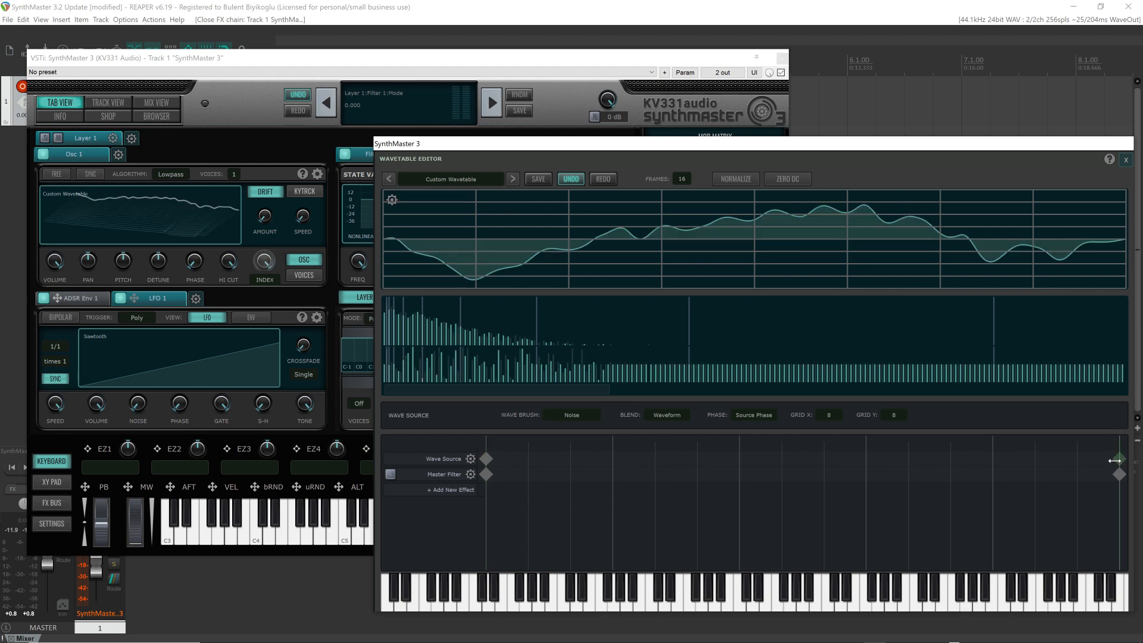
left_click(392, 200)
left_click(420, 209)
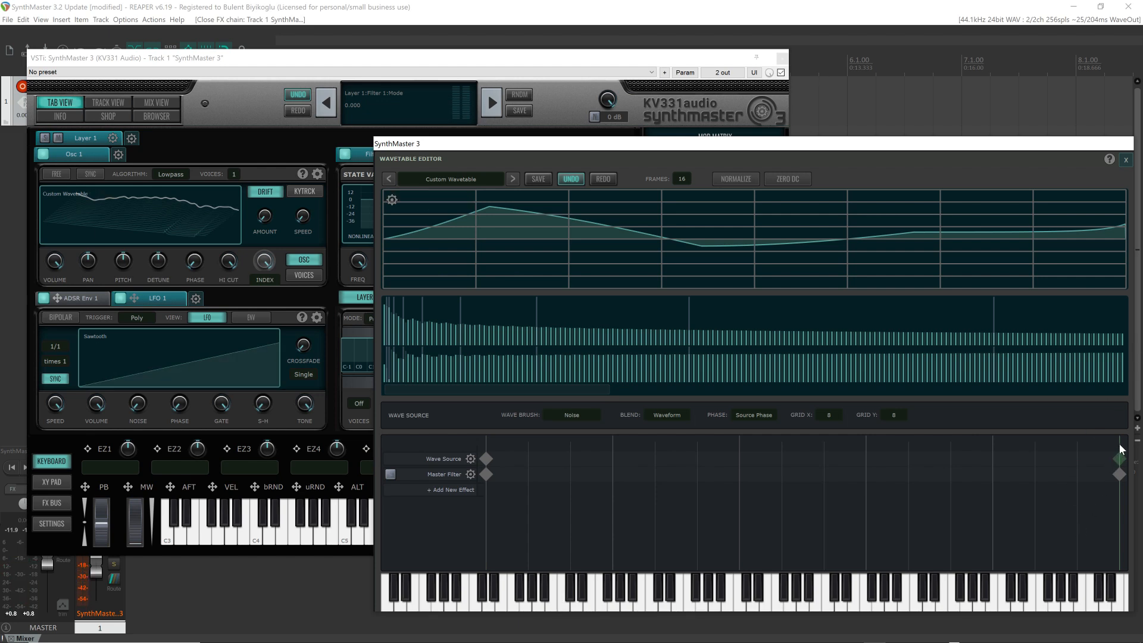
mouse_move(1119, 444)
left_mouse_down()
mouse_move(649, 442)
mouse_move(438, 470)
left_mouse_up()
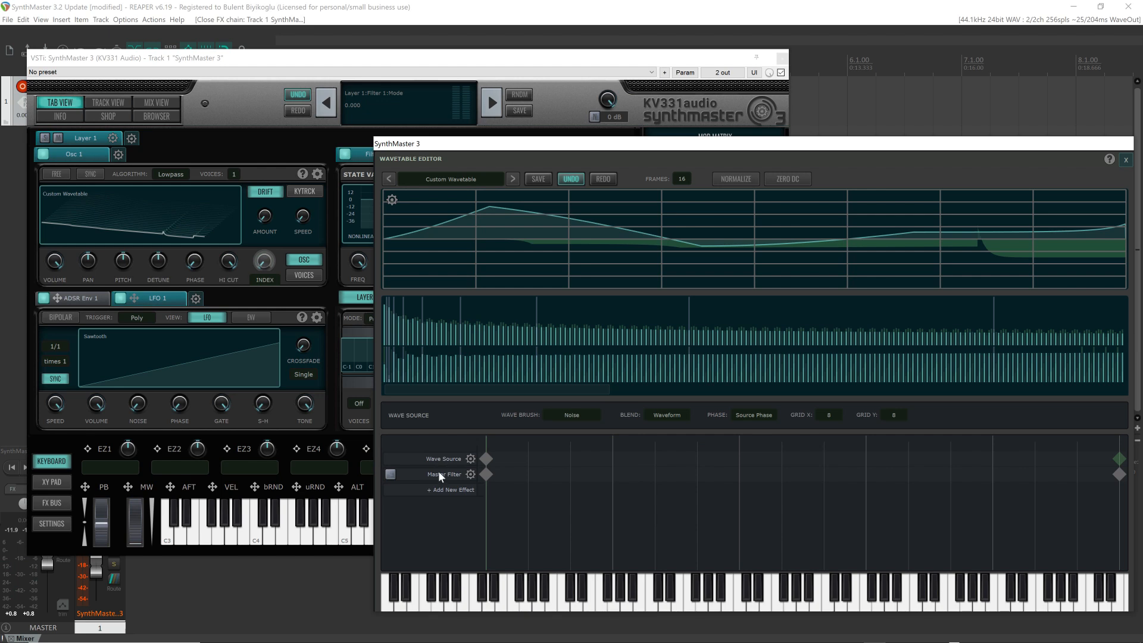
left_click(480, 459)
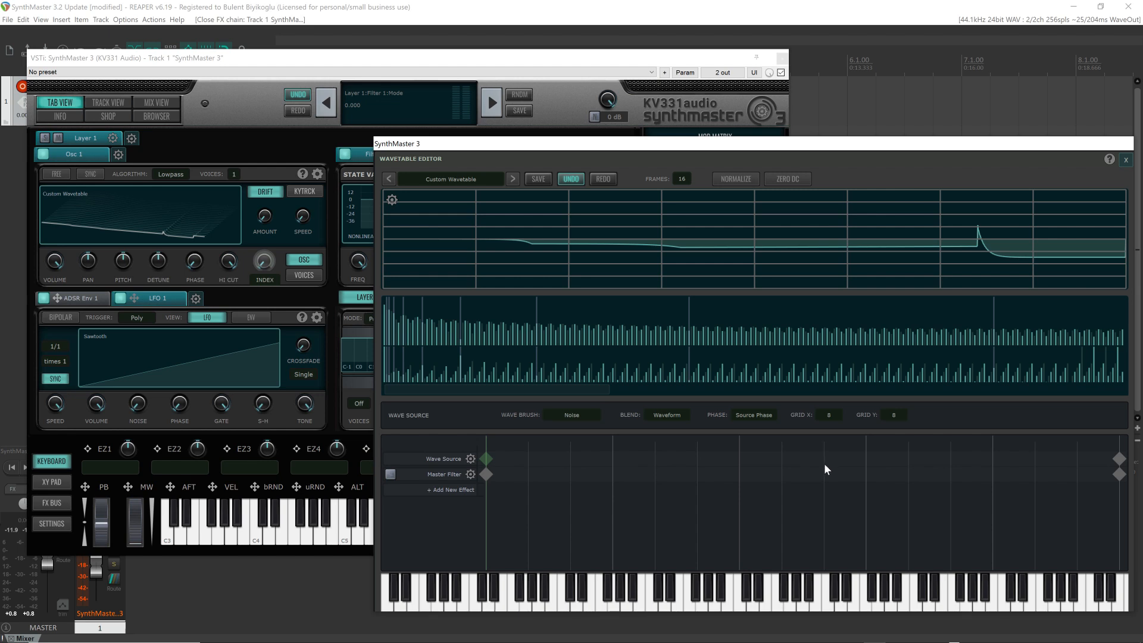
Step: Add Wave Source keyframes one fifth and two fifths along the timeline, giving each a random waveform
left_click(613, 461)
left_click(391, 199)
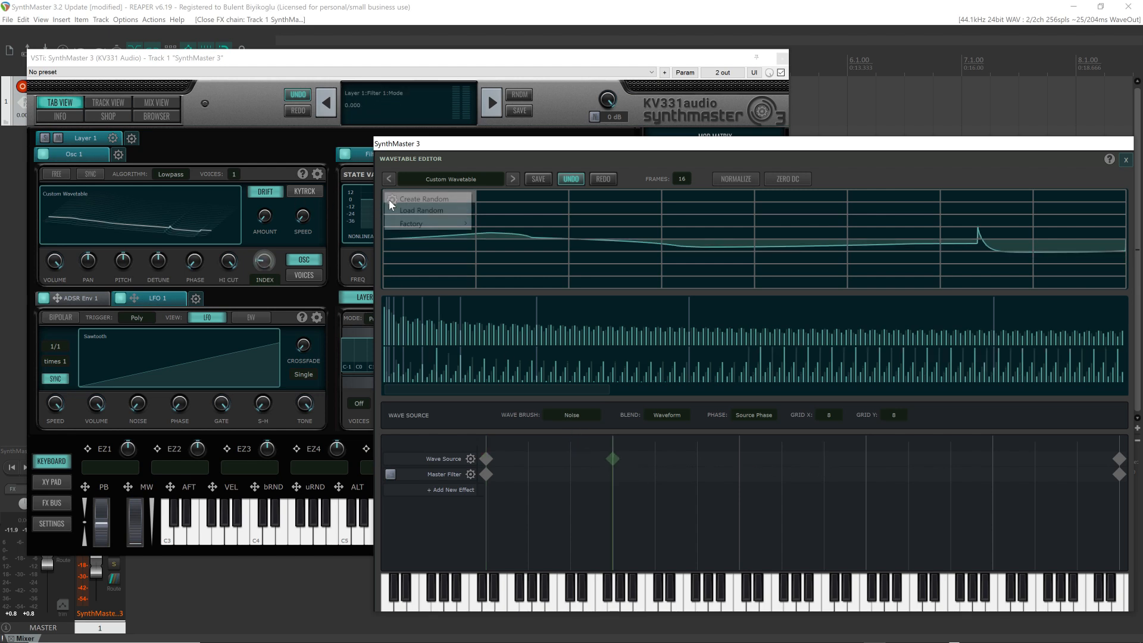
left_click(422, 208)
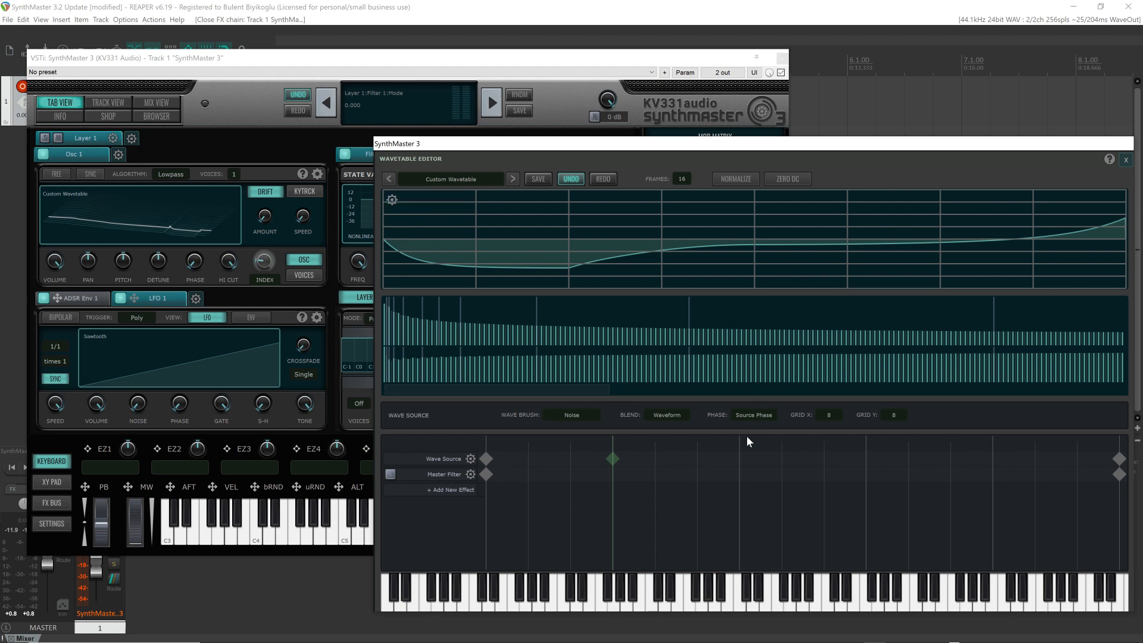
left_click(742, 459)
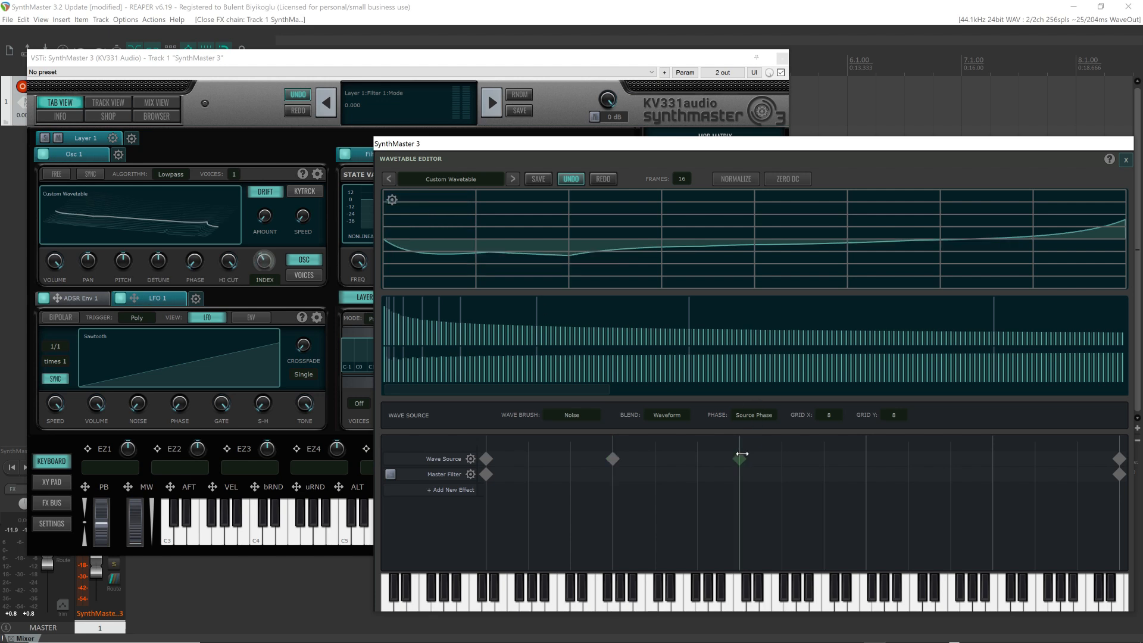
left_click(391, 199)
left_click(408, 212)
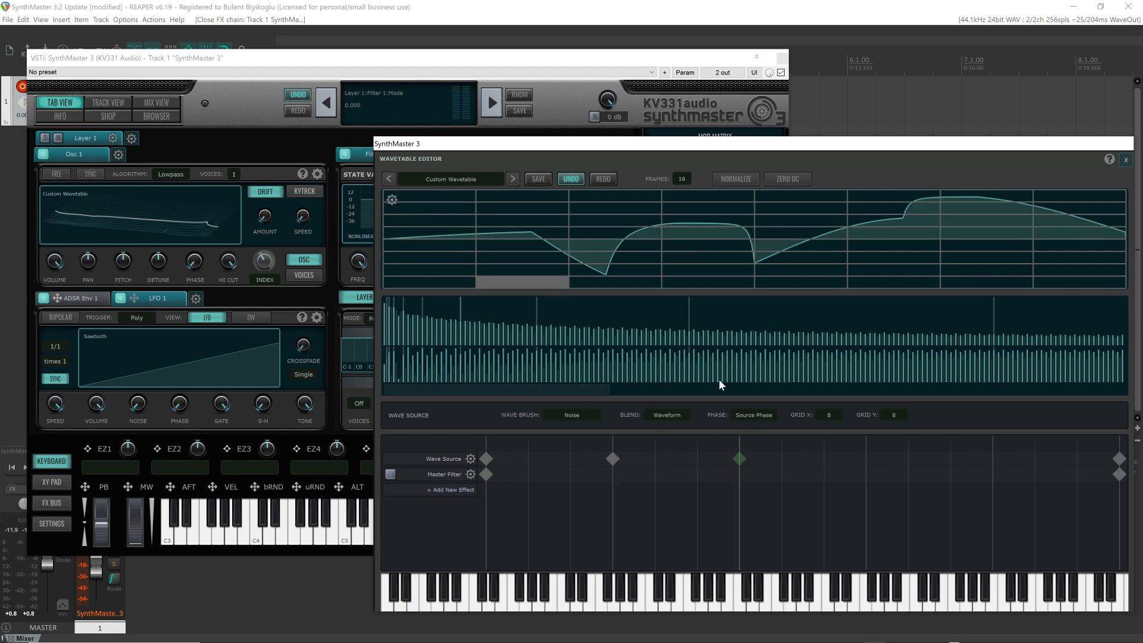
Step: Add Wave Source keyframes three fifths and four fifths along the timeline, creating a random waveform for each
left_click(866, 459)
left_click(392, 200)
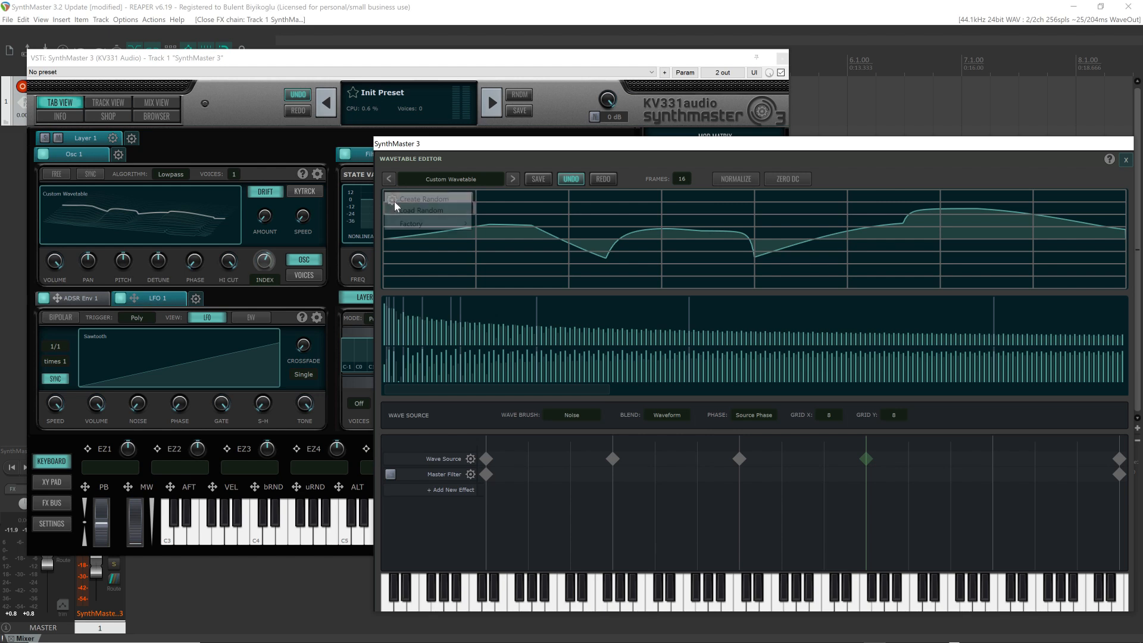
left_click(407, 201)
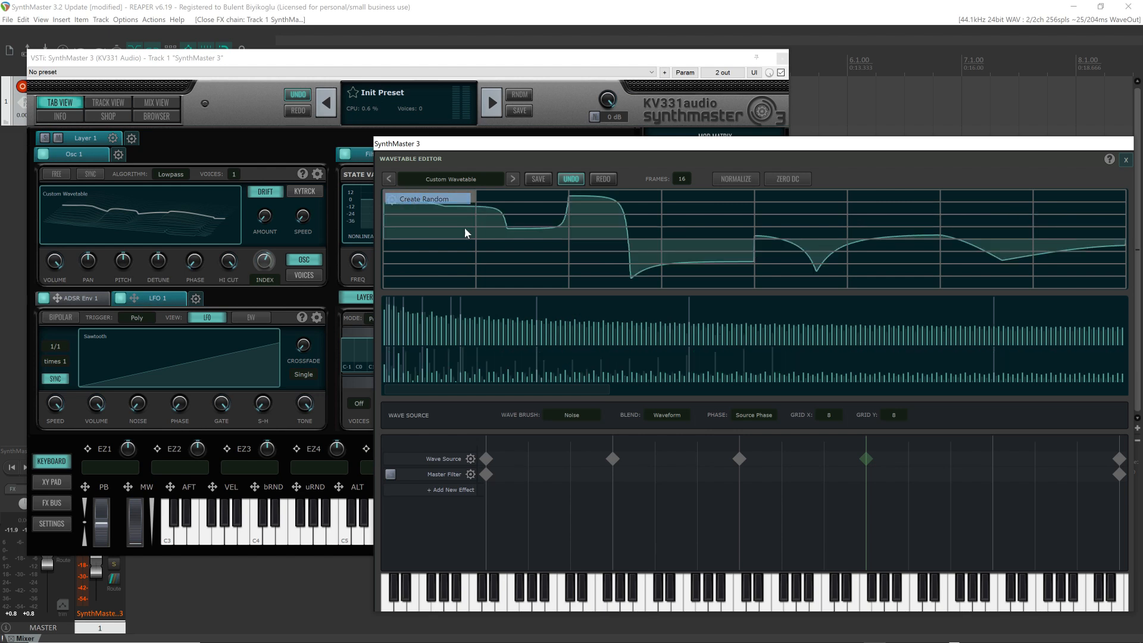
left_click(992, 455)
left_click(391, 199)
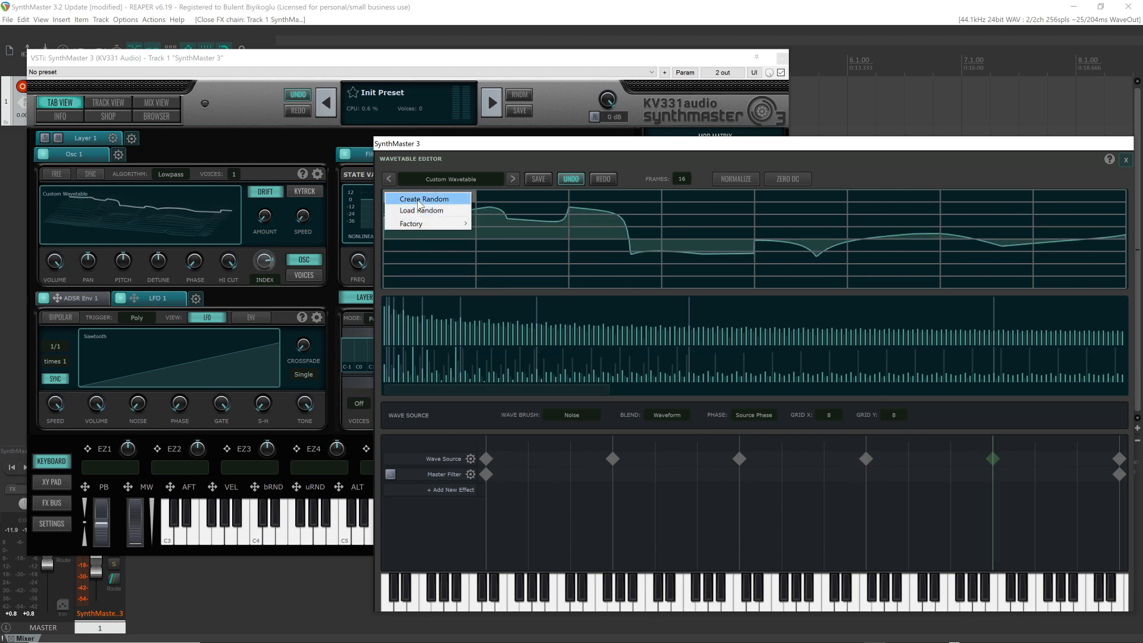
left_click(418, 200)
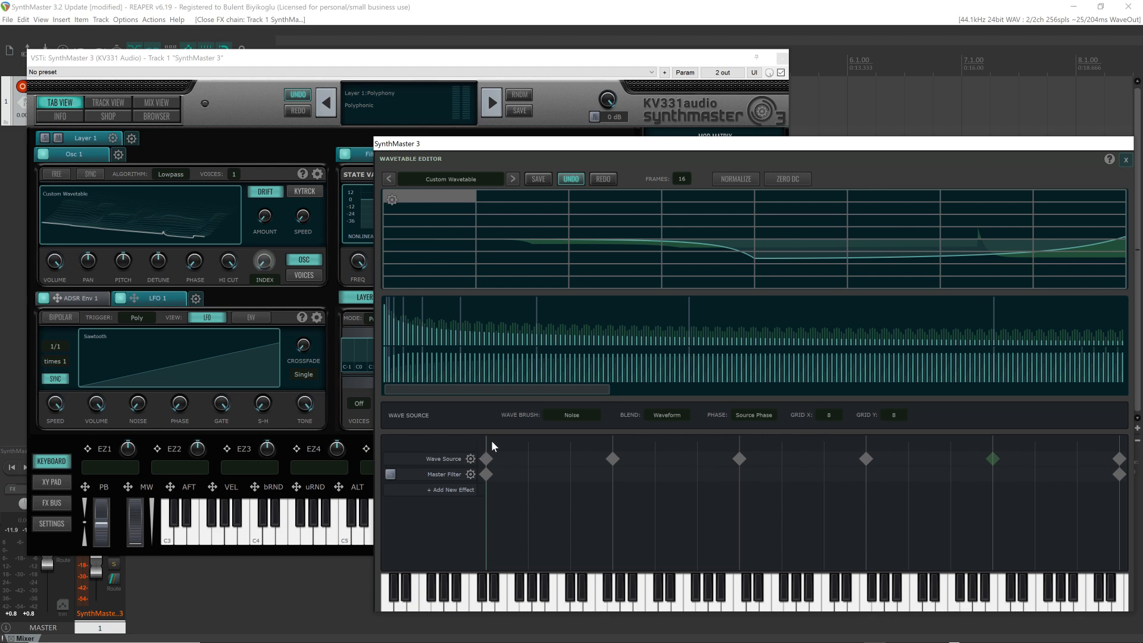
Step: Initialize the wavetable source as a Line Source with a Sine shape
left_click(471, 459)
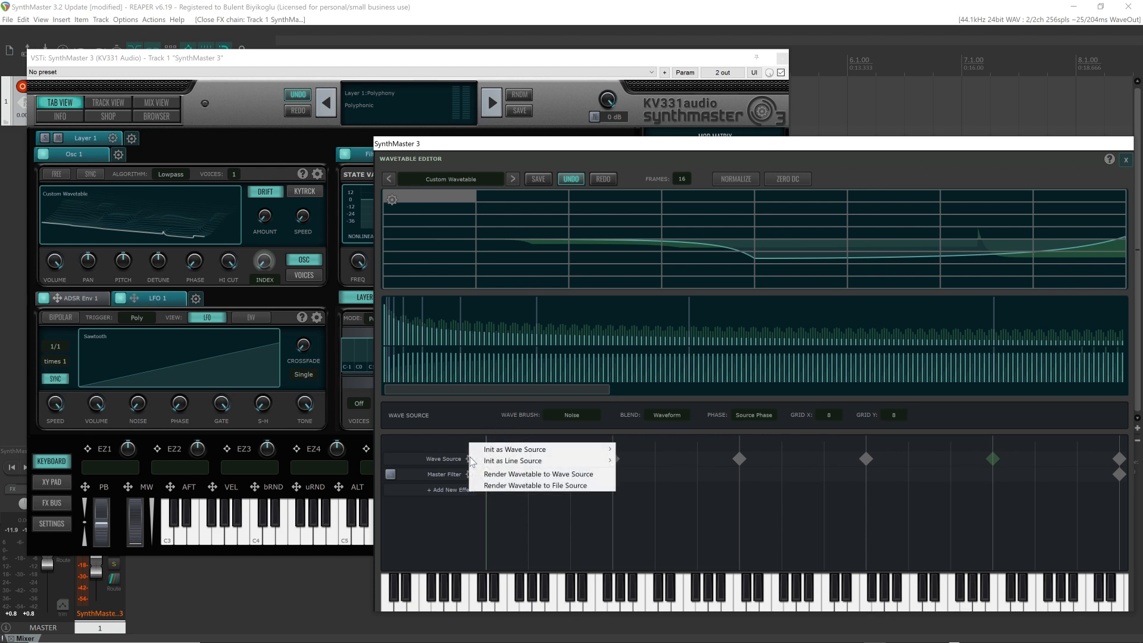
mouse_move(511, 461)
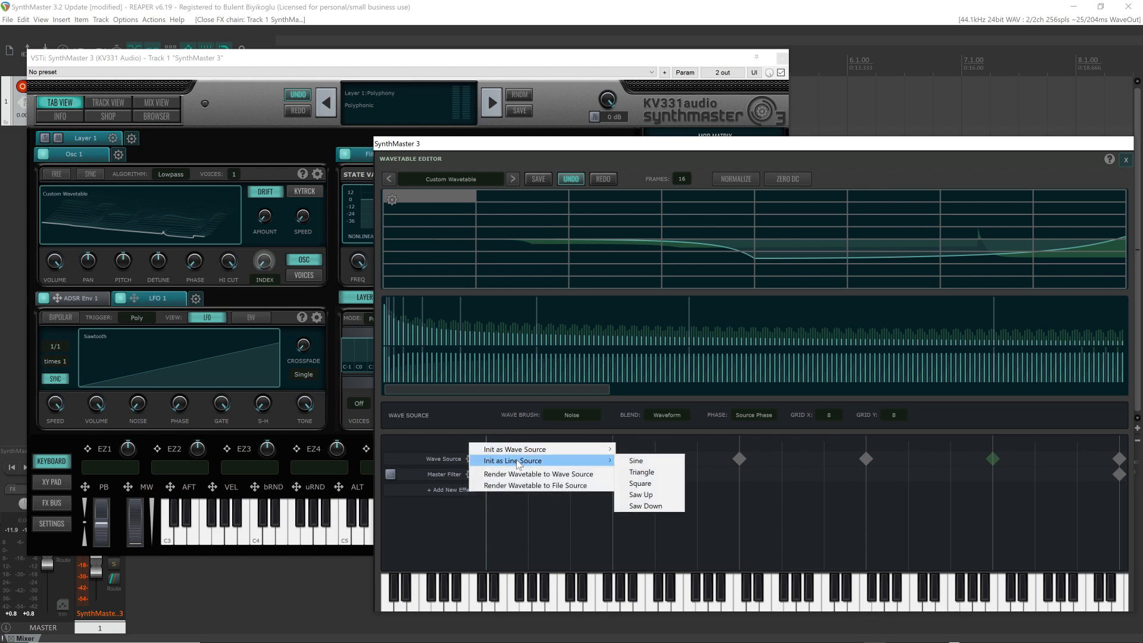
left_click(648, 464)
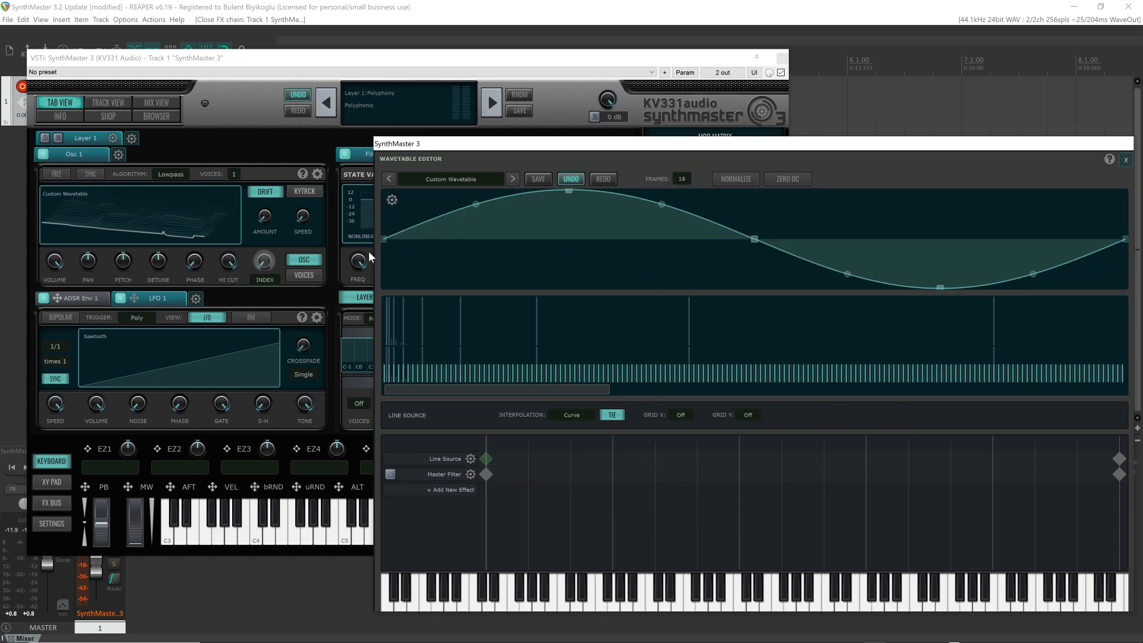
Step: Add three points to the sine line, two on its positive half and one on its negative half, and raise the first one slightly
left_click(493, 200)
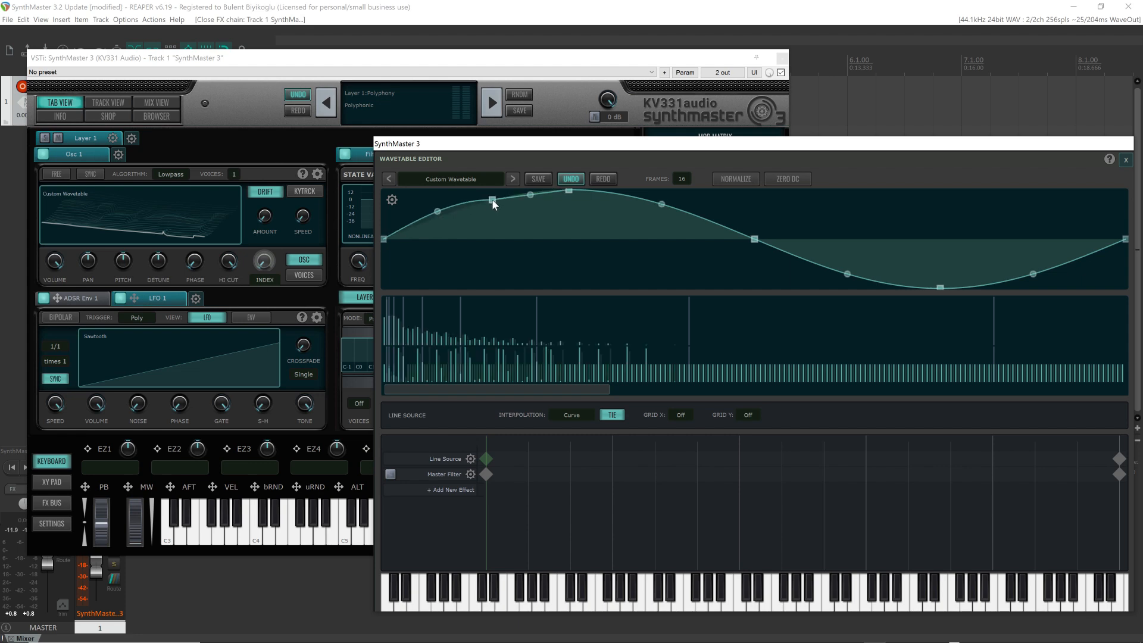
left_click(687, 212)
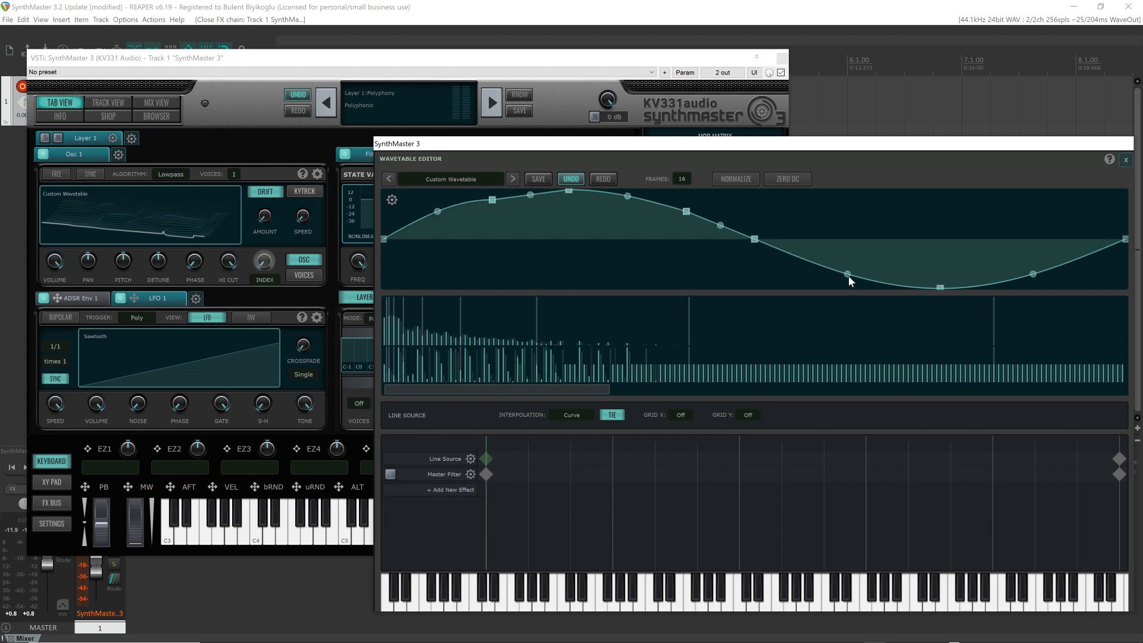
left_click(1062, 264)
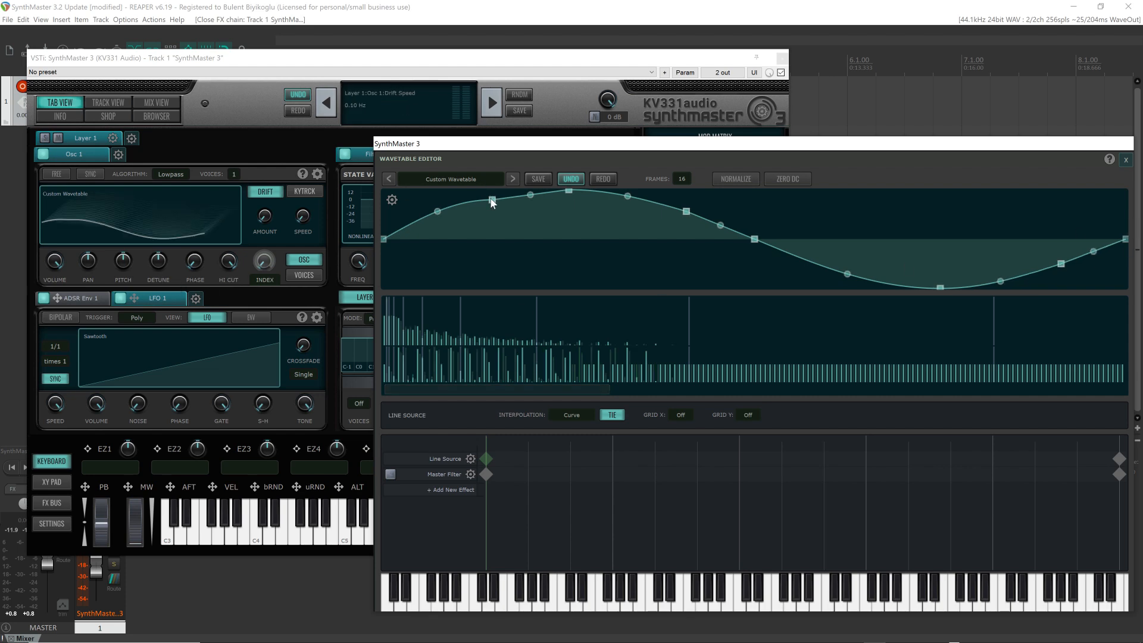
left_click_drag(492, 200, 492, 192)
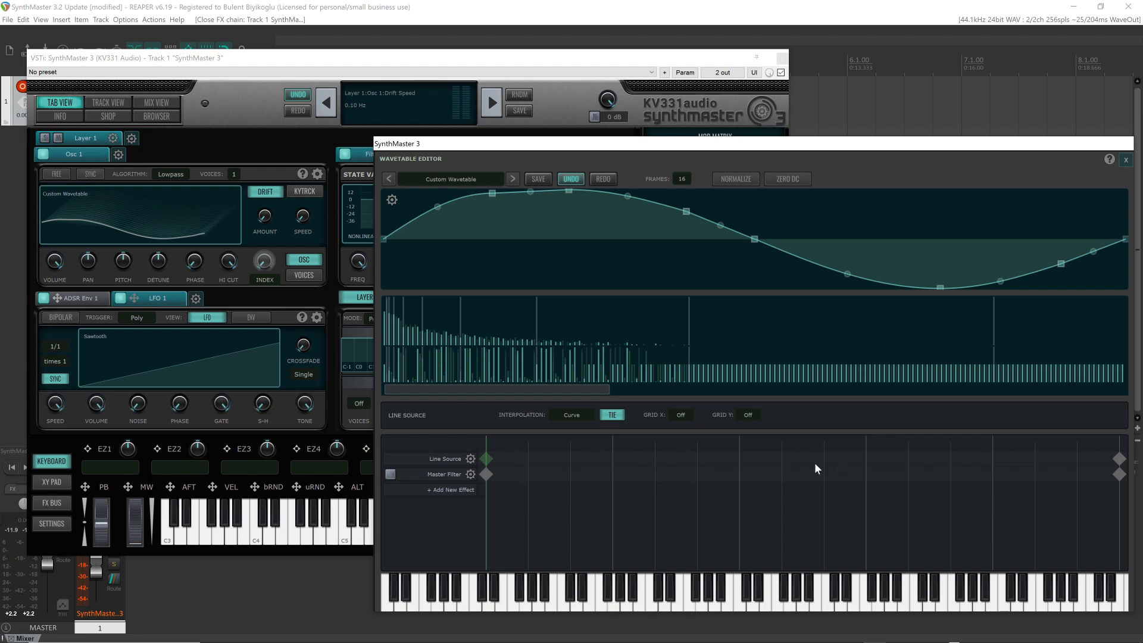
Step: Add Line Source keyframes two fifths and two thirds along the timeline, creating a random waveform for each
left_click(740, 463)
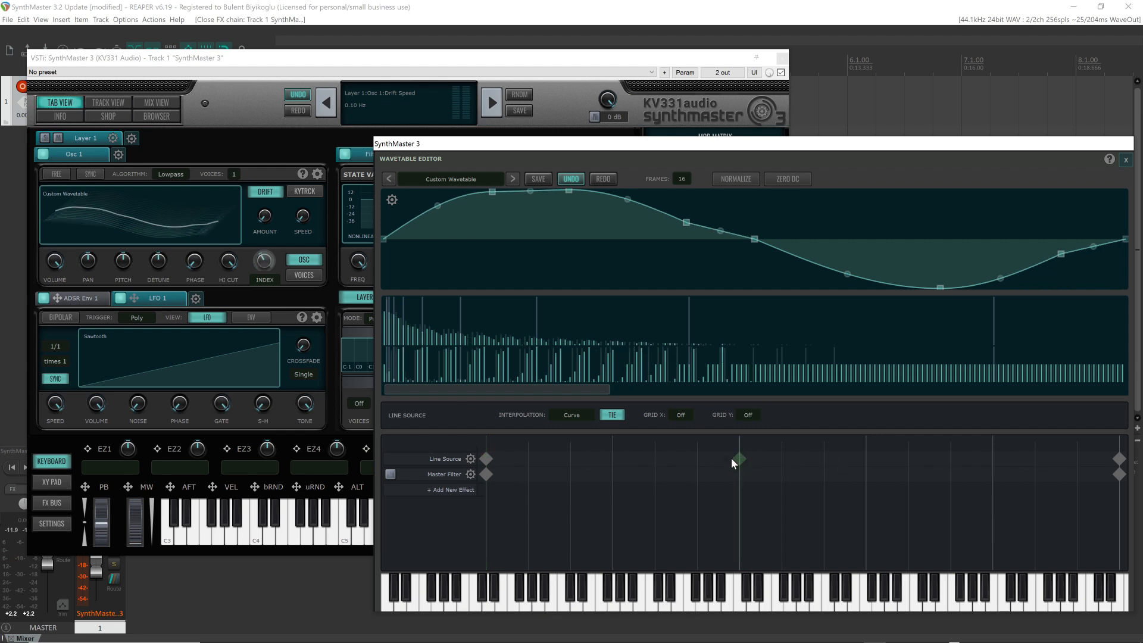
left_click(391, 200)
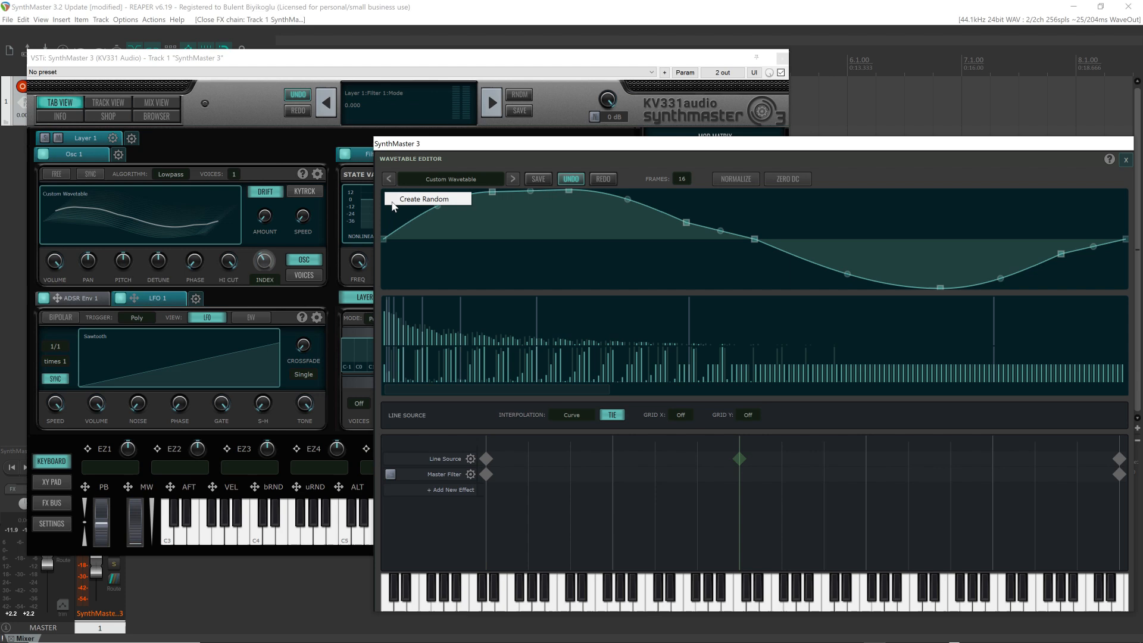
left_click(444, 202)
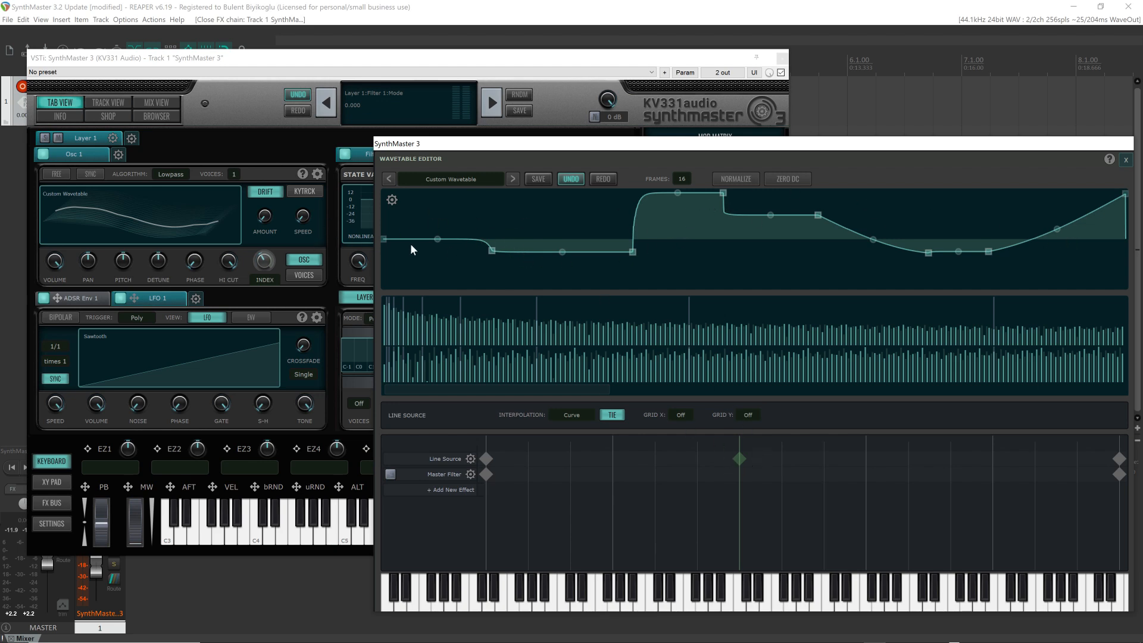
left_click(909, 458)
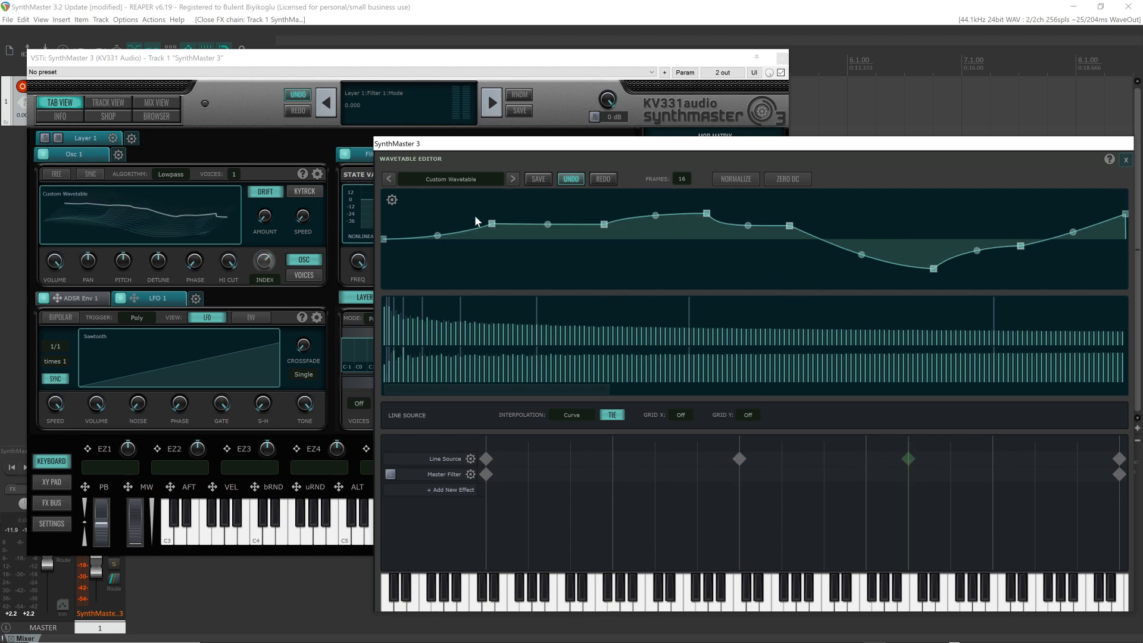
left_click(394, 201)
left_click(417, 200)
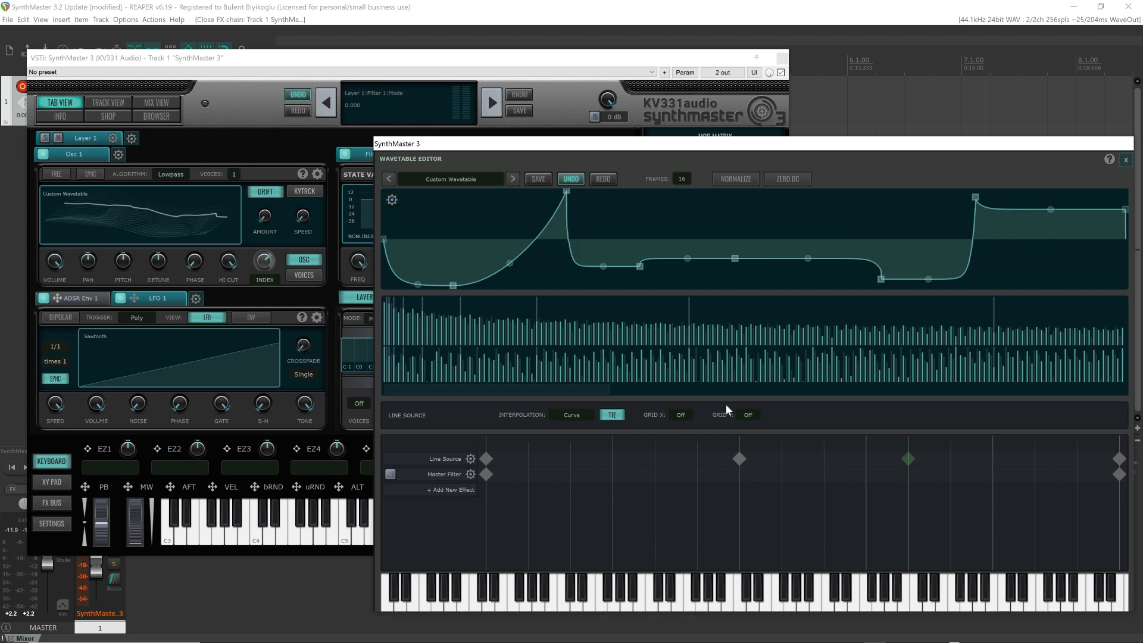
Step: Create a random waveform for the Line Source's end keyframe and move its second keyframe to one third along the timeline
left_click(1119, 459)
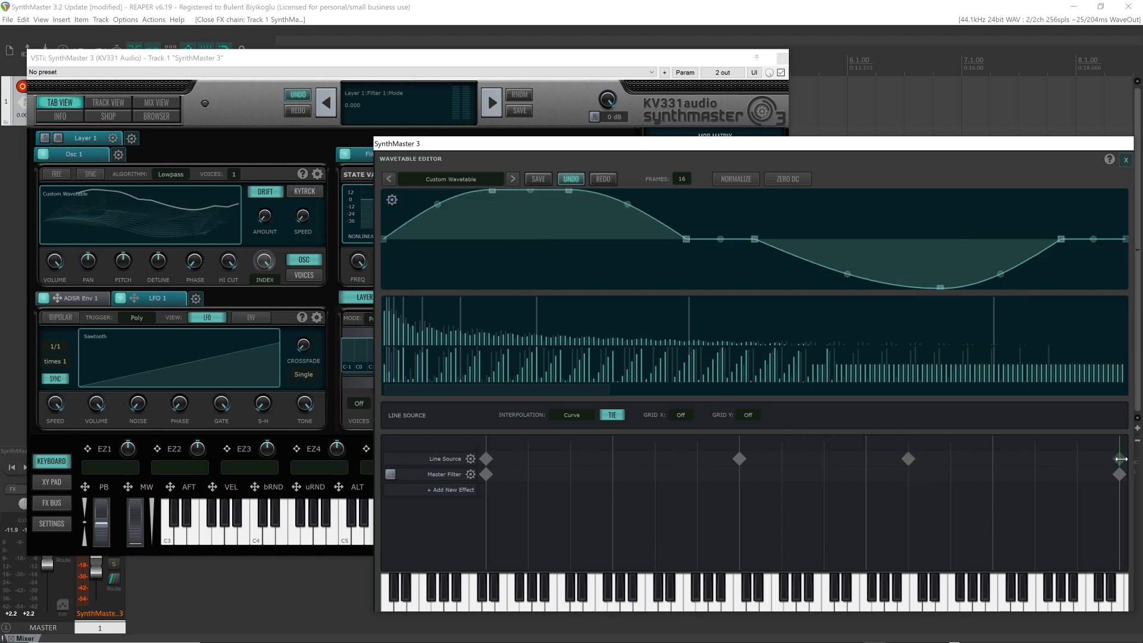
left_click(396, 198)
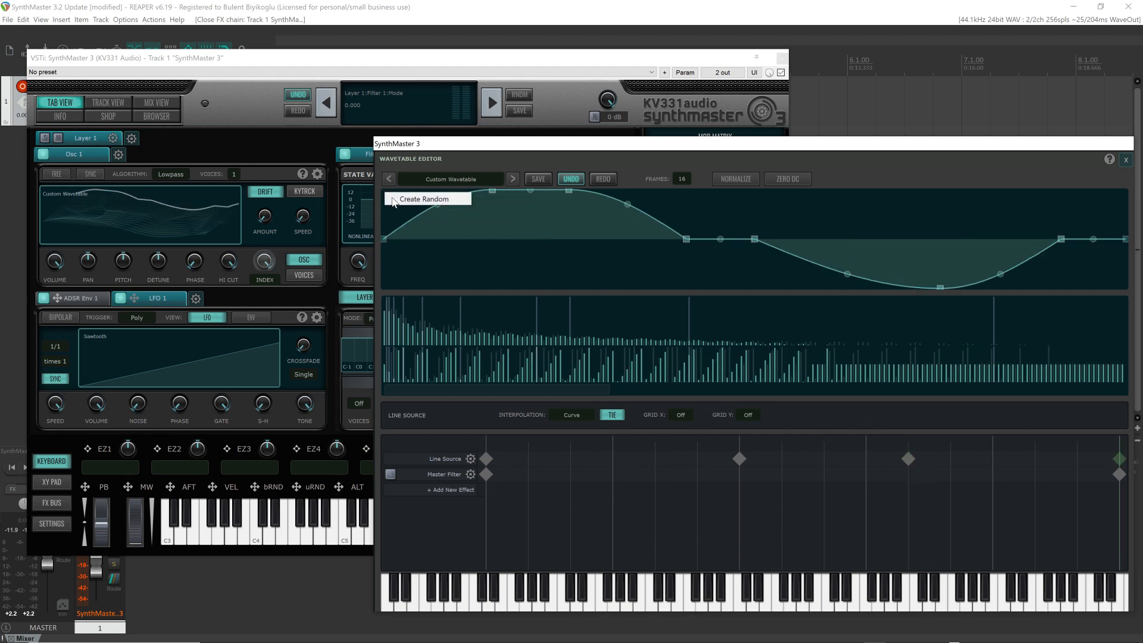
left_click(426, 200)
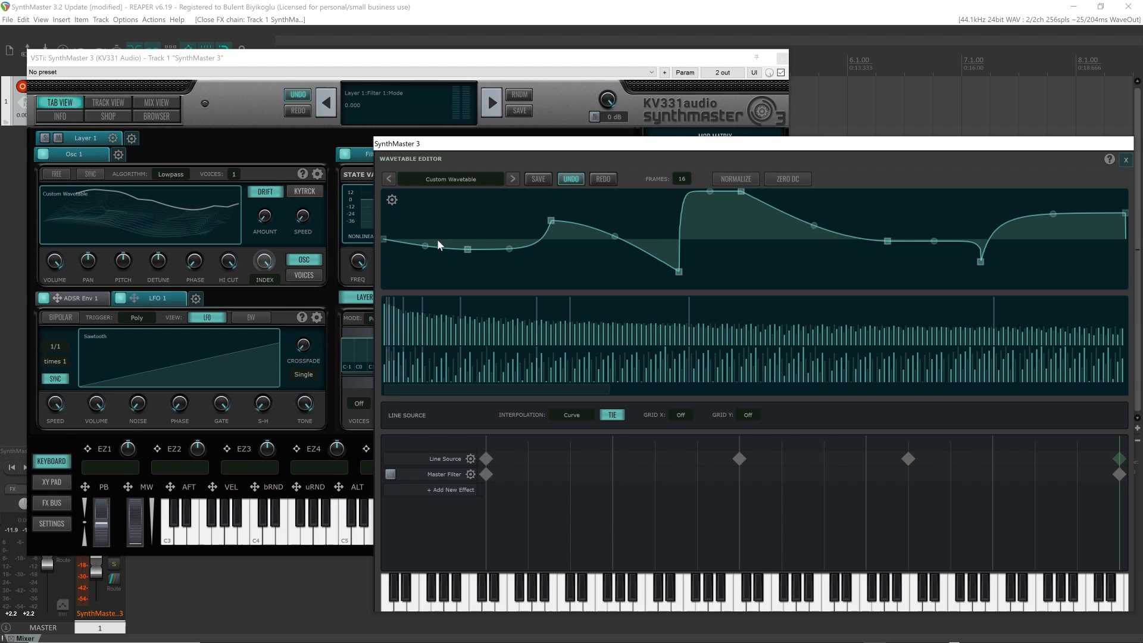
left_click(486, 458)
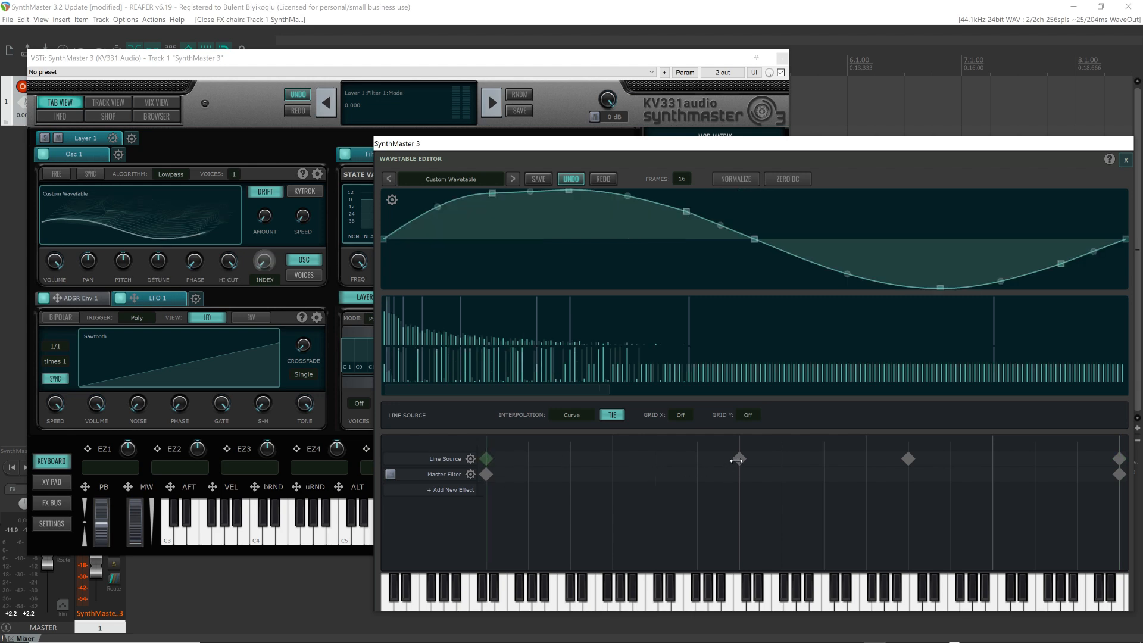
left_click_drag(737, 461, 699, 460)
Step: Inspect the Line Source waveforms across all four keyframes, from the start of the timeline to its end
left_click(910, 460)
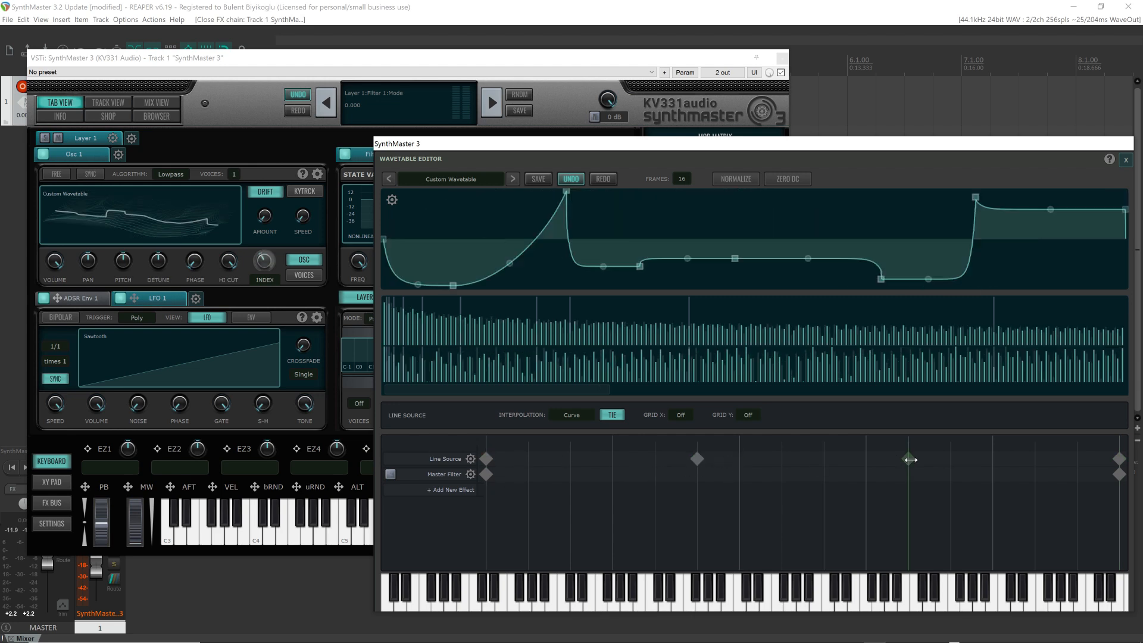
left_click(1119, 459)
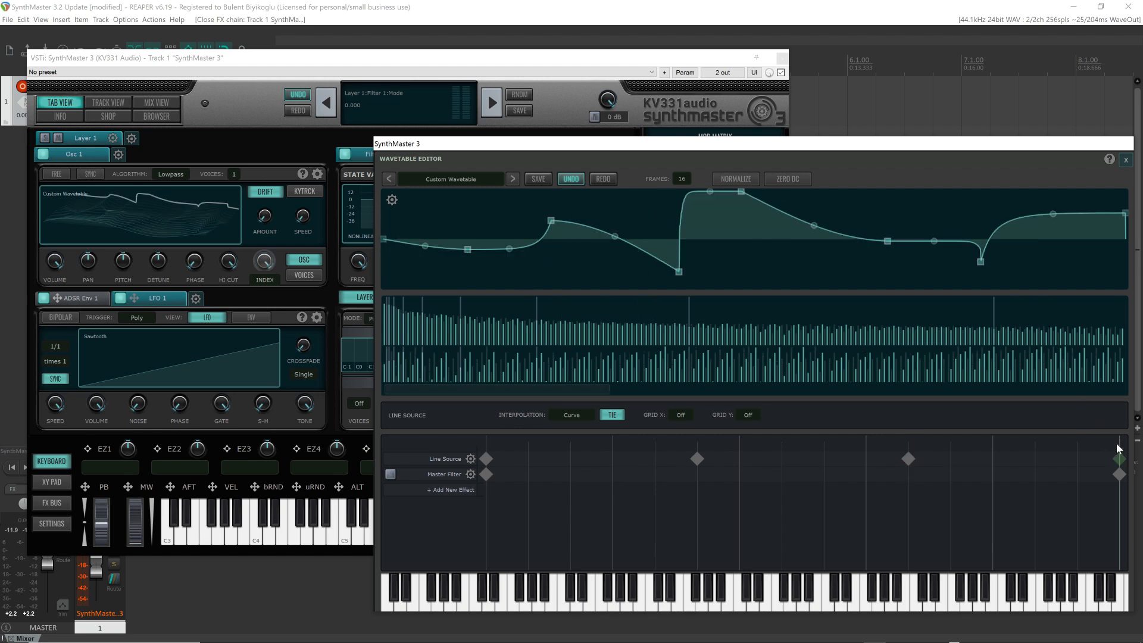
left_click_drag(1119, 443, 438, 462)
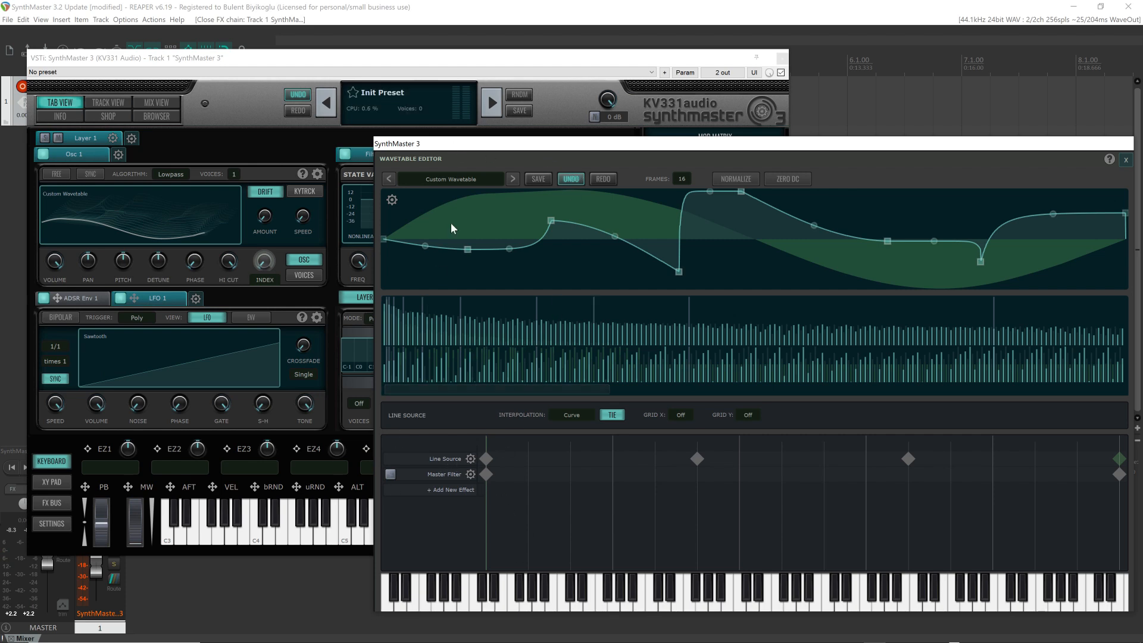
left_click(485, 459)
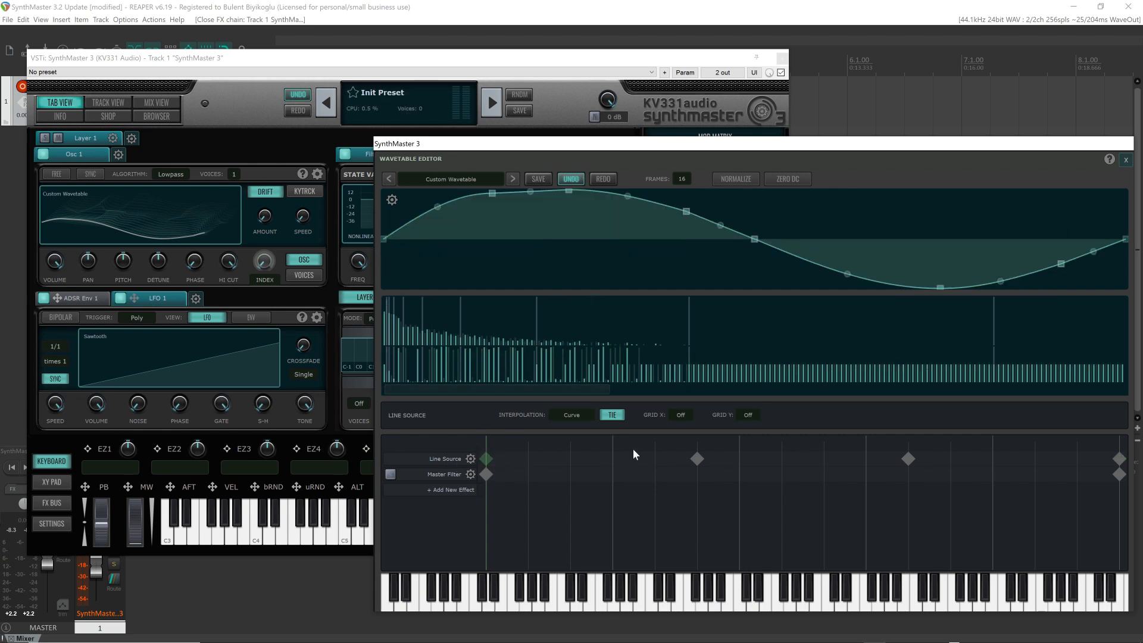
left_click(696, 459)
left_click(908, 458)
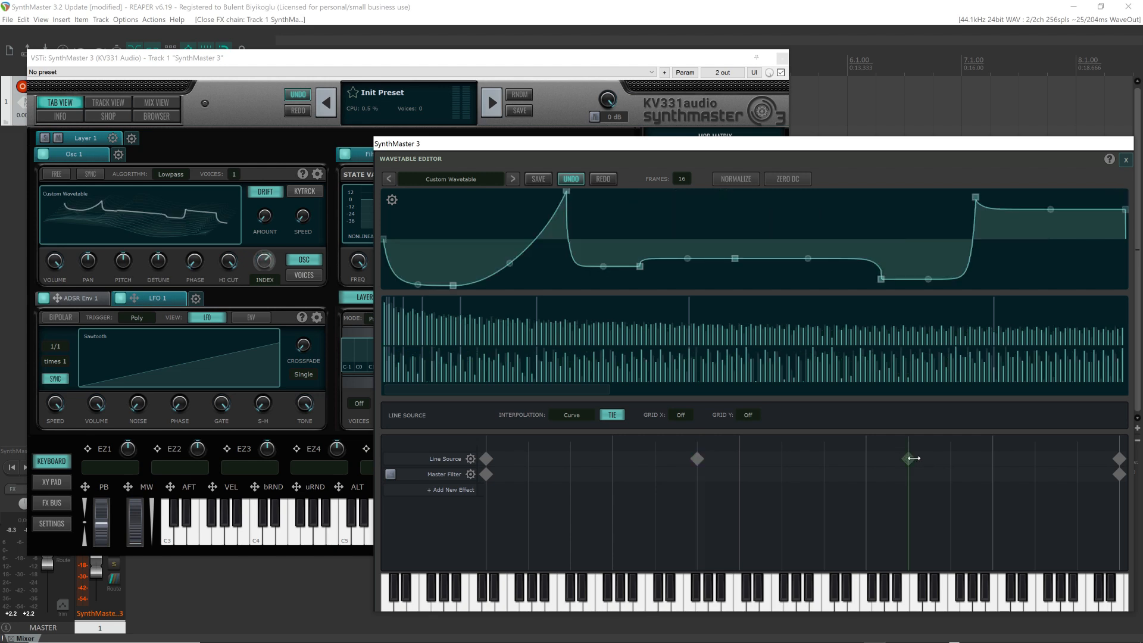
left_click(1118, 459)
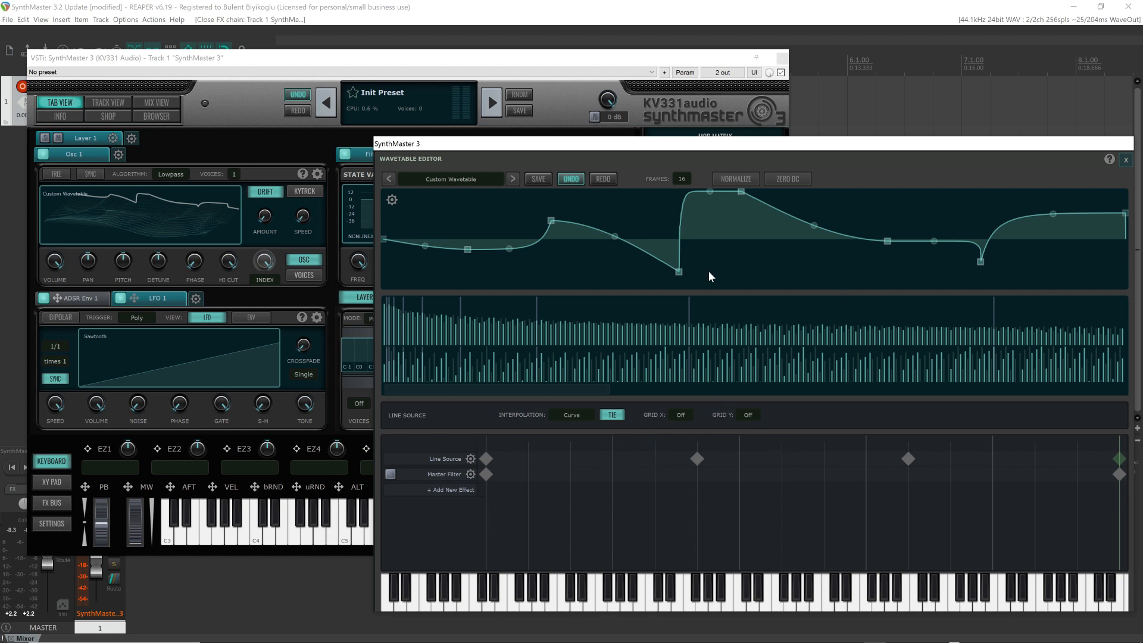
Step: Set the wavetable's number of frames to 64
left_click(682, 179)
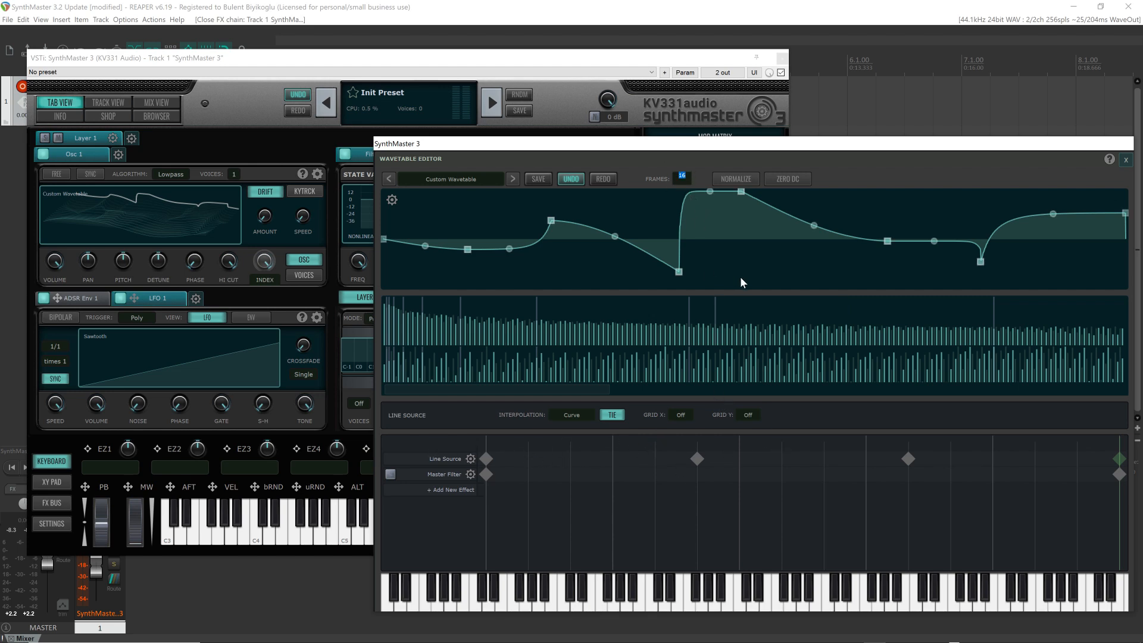
type("64")
key("Return")
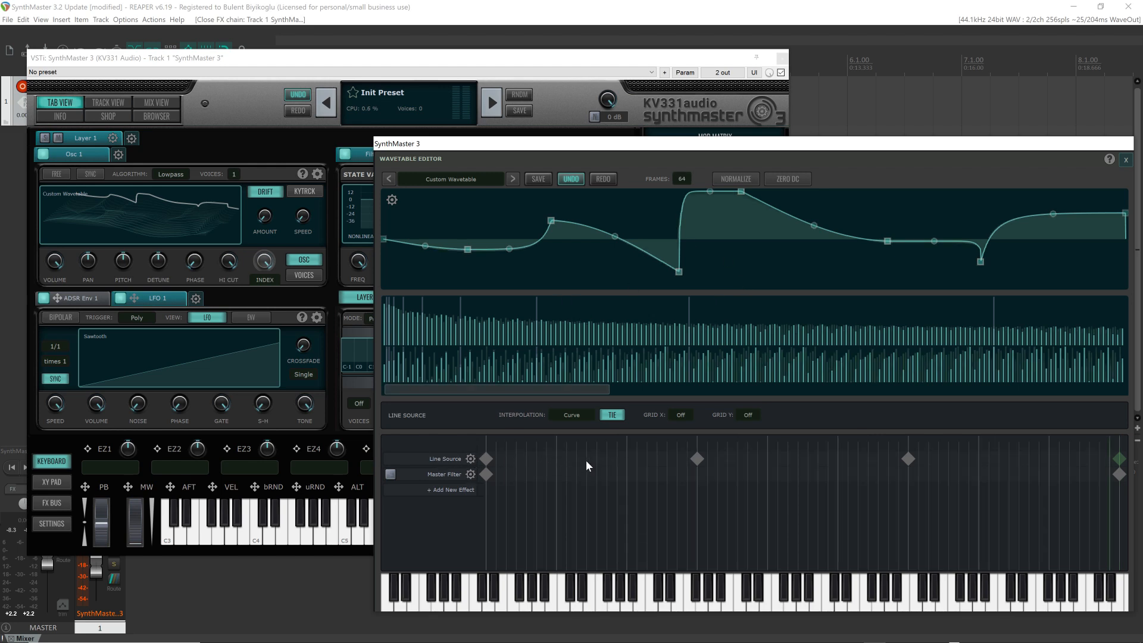
Step: At the Line Source keyframe one third along the timeline, shift the first five inner waveform points toward the start of the cycle
left_click(487, 458)
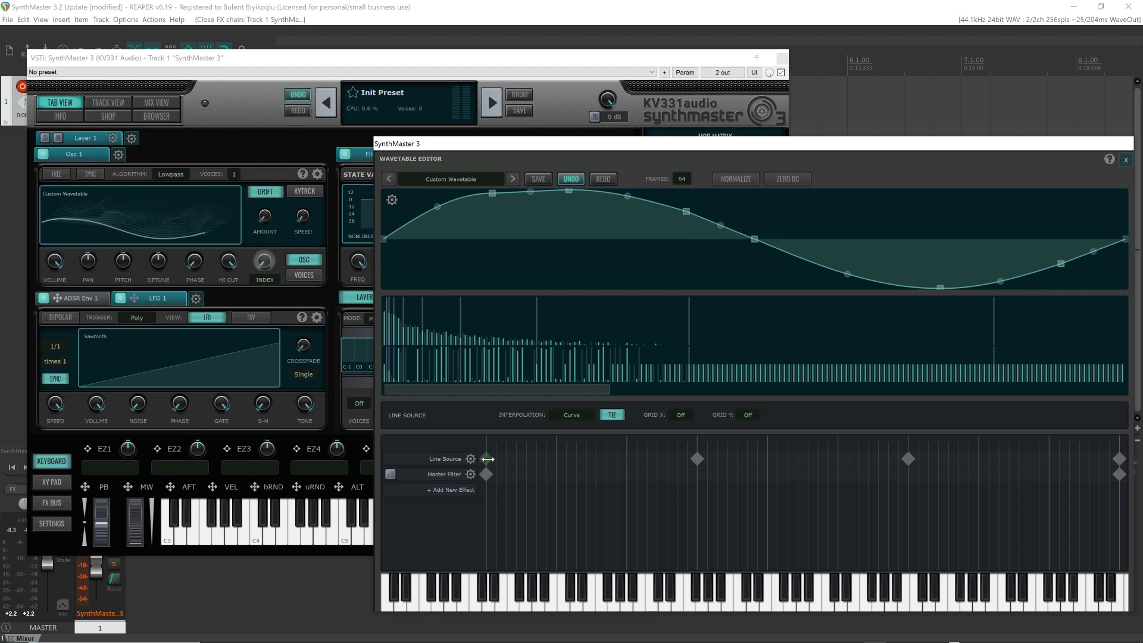
left_click(697, 458)
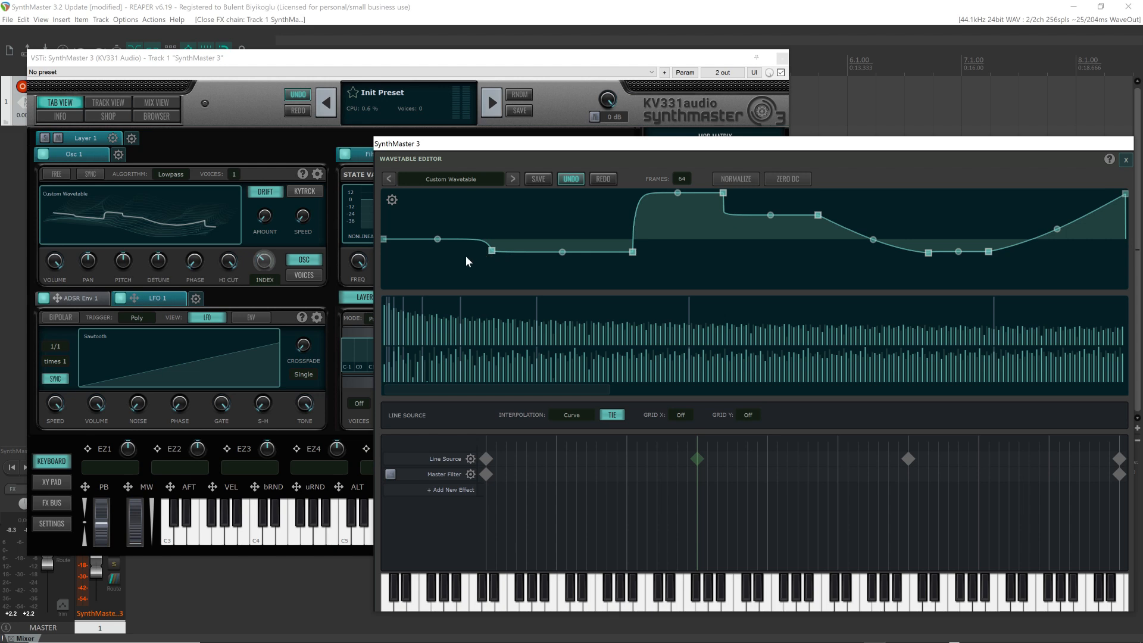
left_click_drag(493, 253, 428, 260)
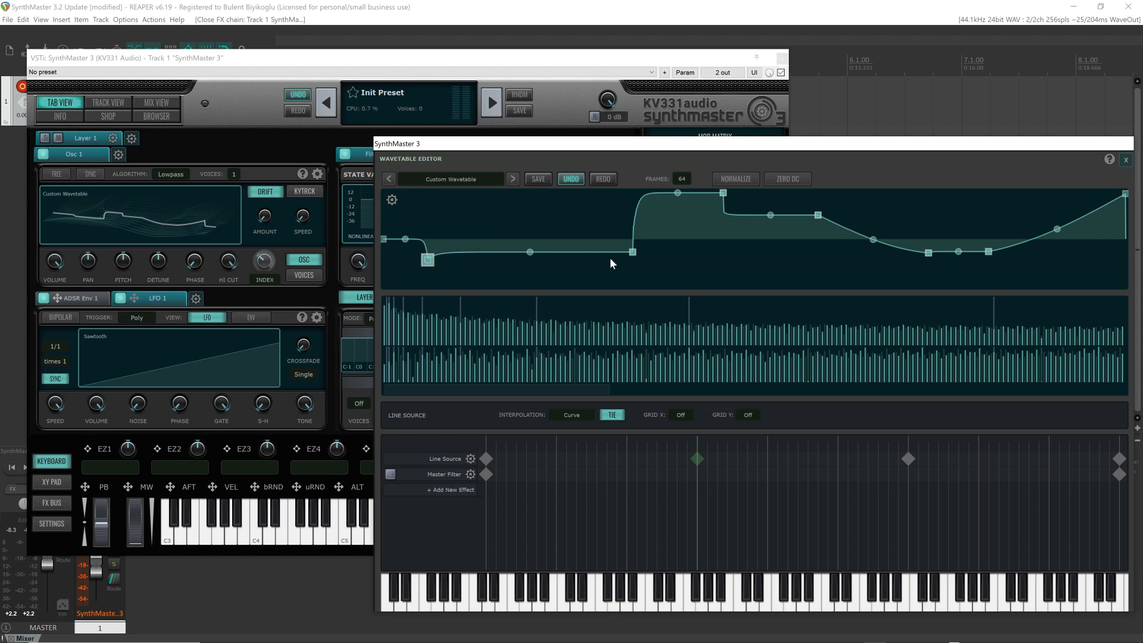
left_click_drag(633, 255, 465, 260)
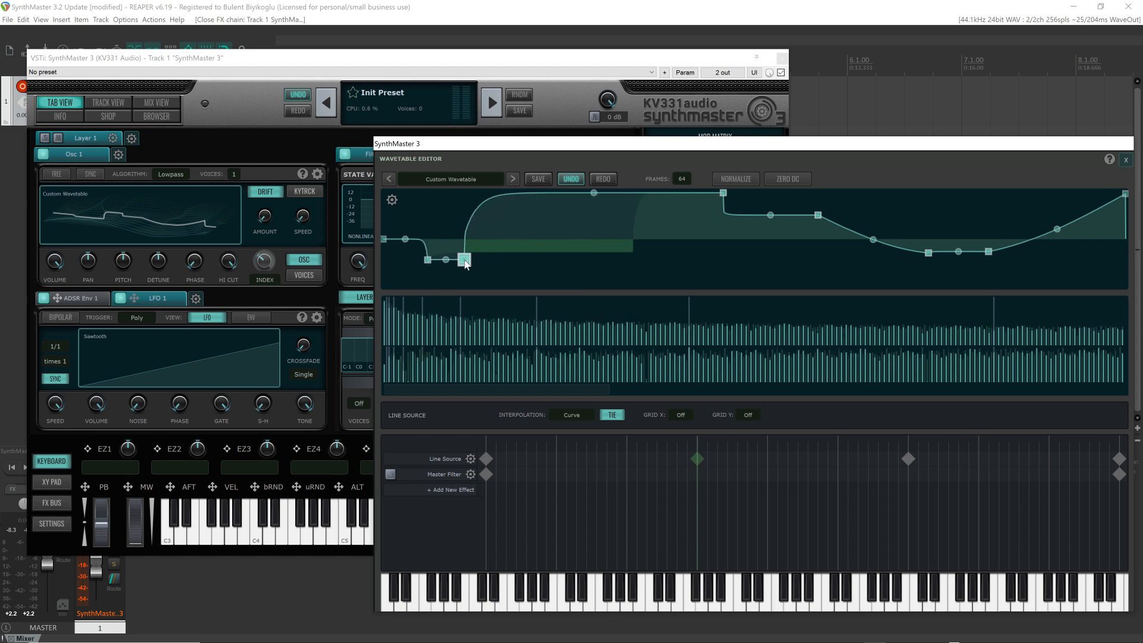
left_click_drag(725, 198, 513, 197)
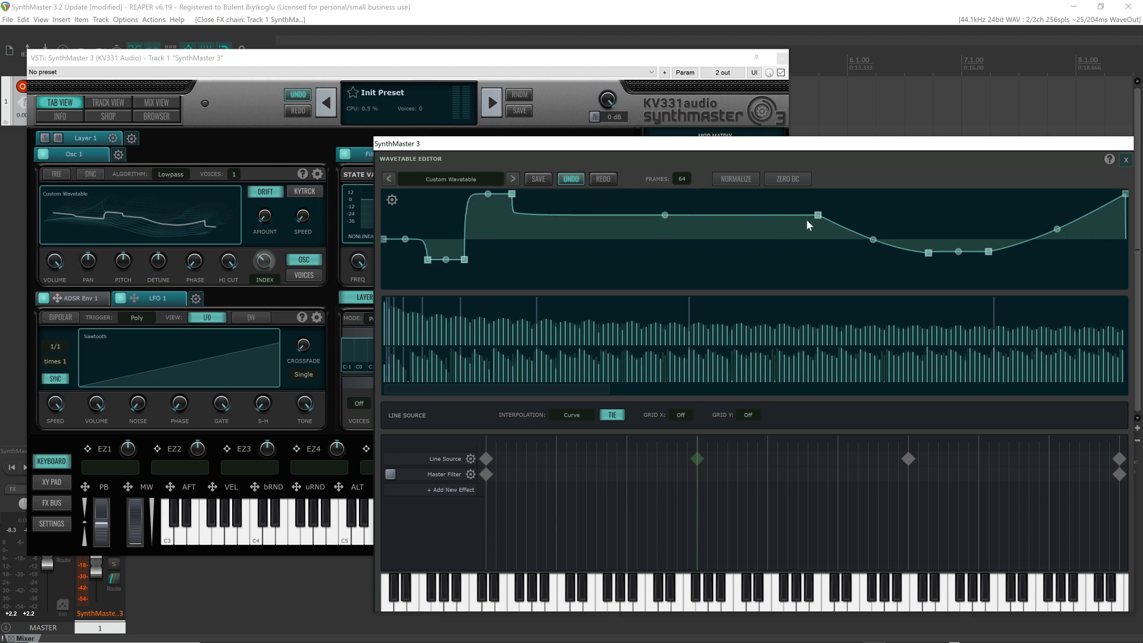
left_click_drag(818, 217, 564, 218)
left_click_drag(933, 256, 693, 258)
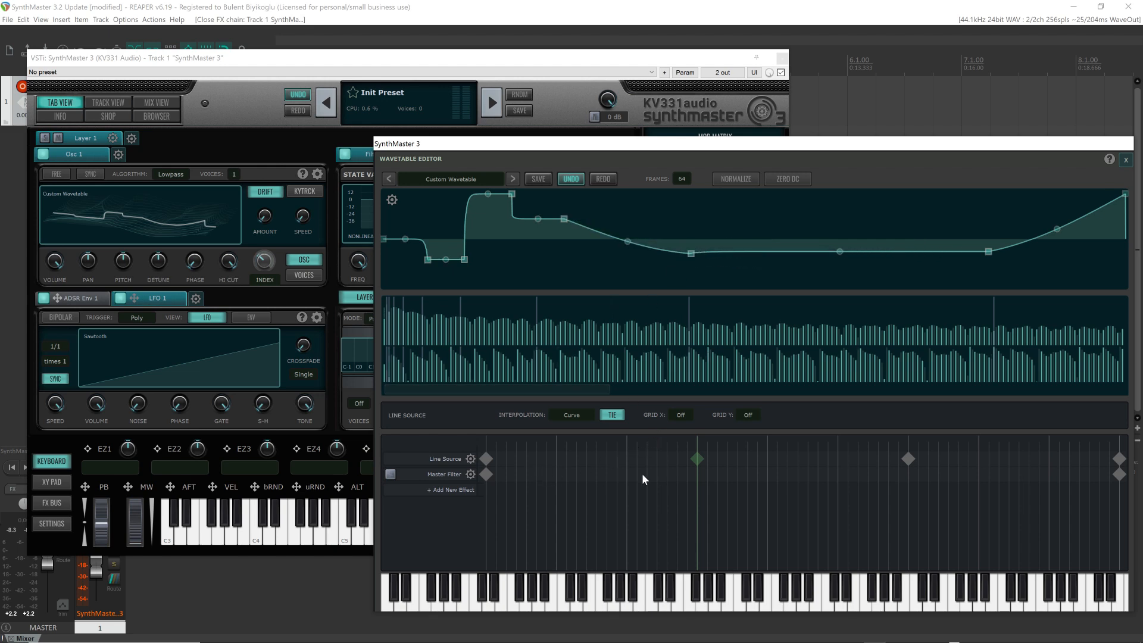
Step: Raise the first curve handle slightly at the first Line Source keyframe and set the interpolation to Step
left_click(486, 458)
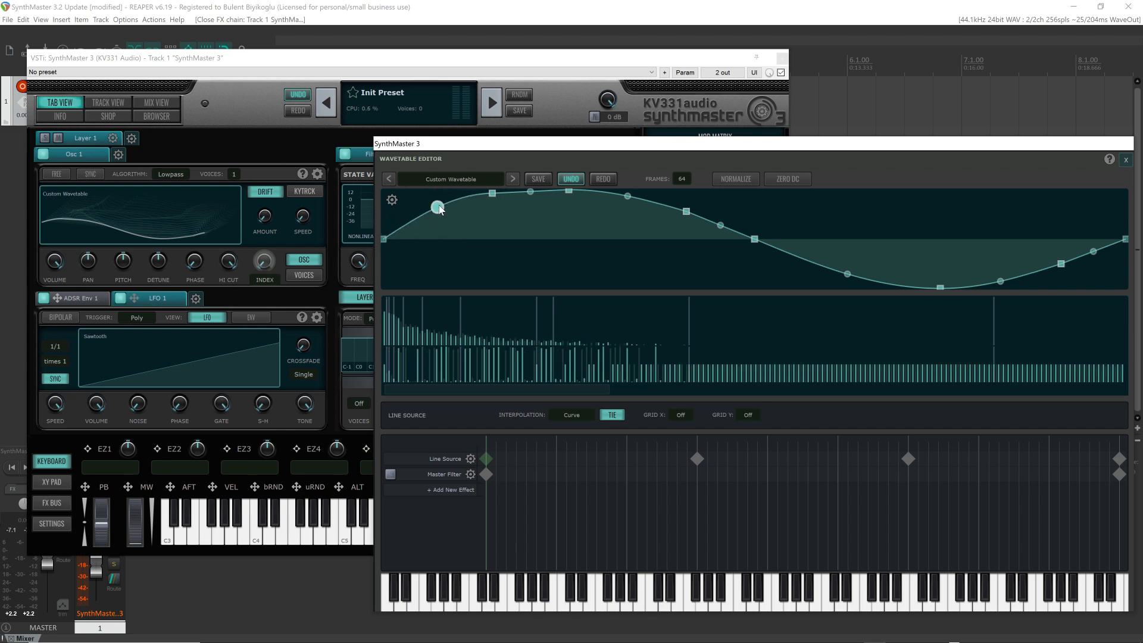
left_click_drag(439, 208, 439, 206)
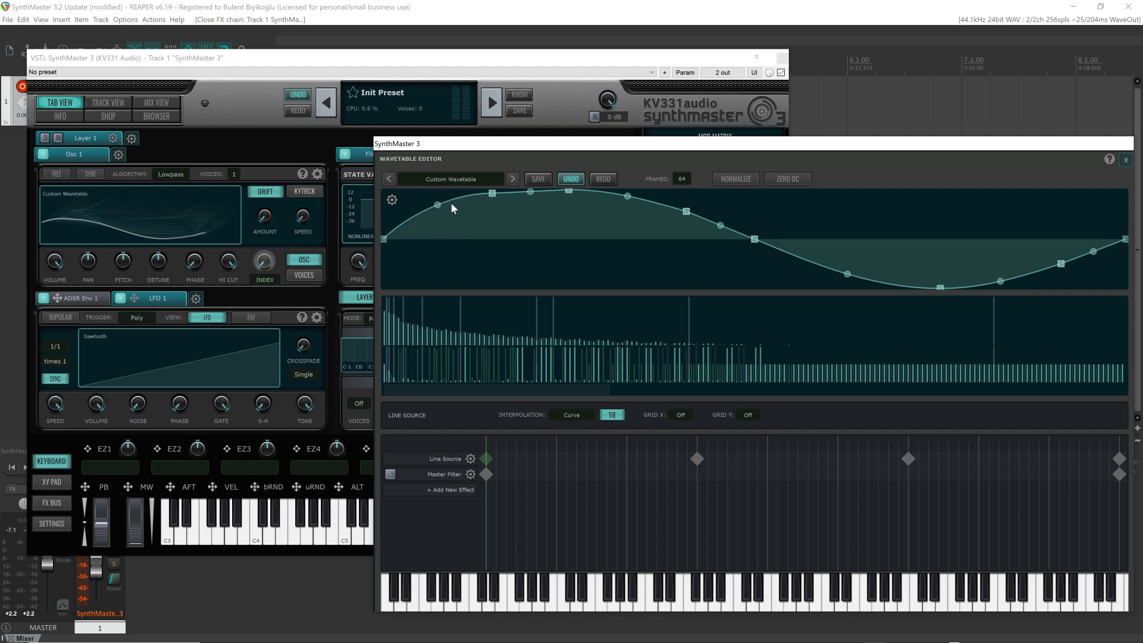
left_click(553, 417)
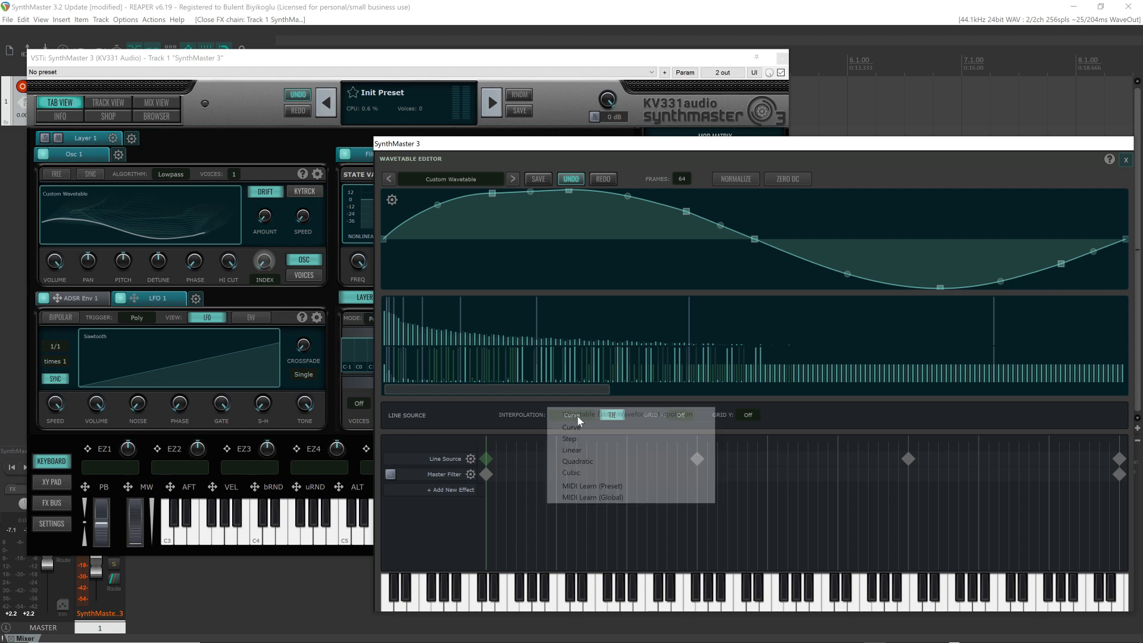
left_click(586, 439)
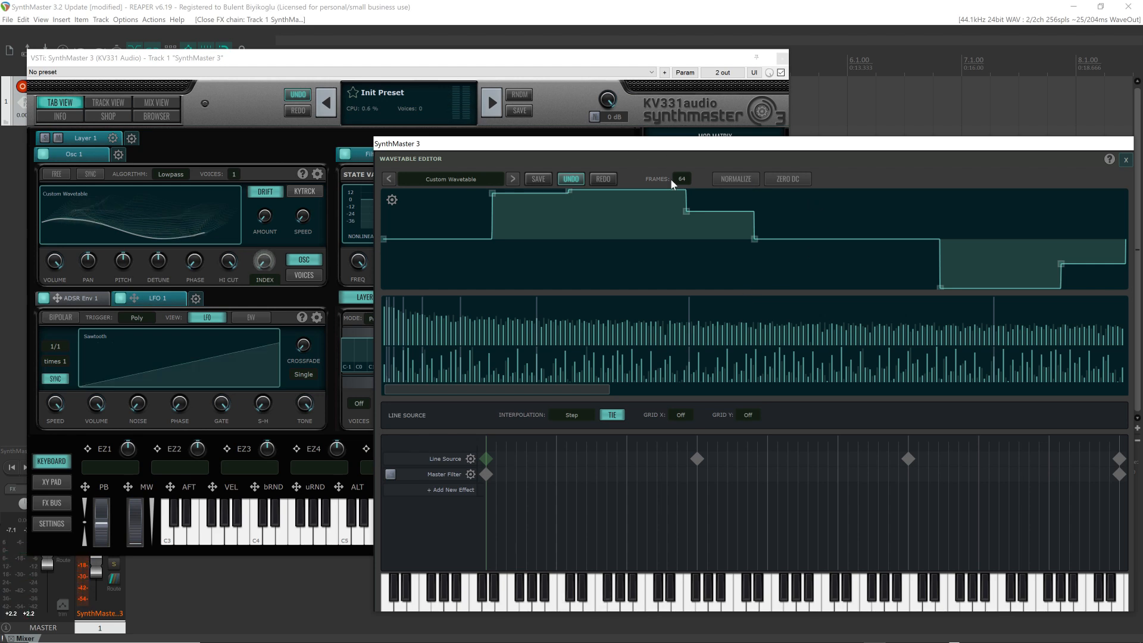
Step: Increase the wavetable to 128 frames and set the Line Source interpolation to Linear
type("128")
key("Return")
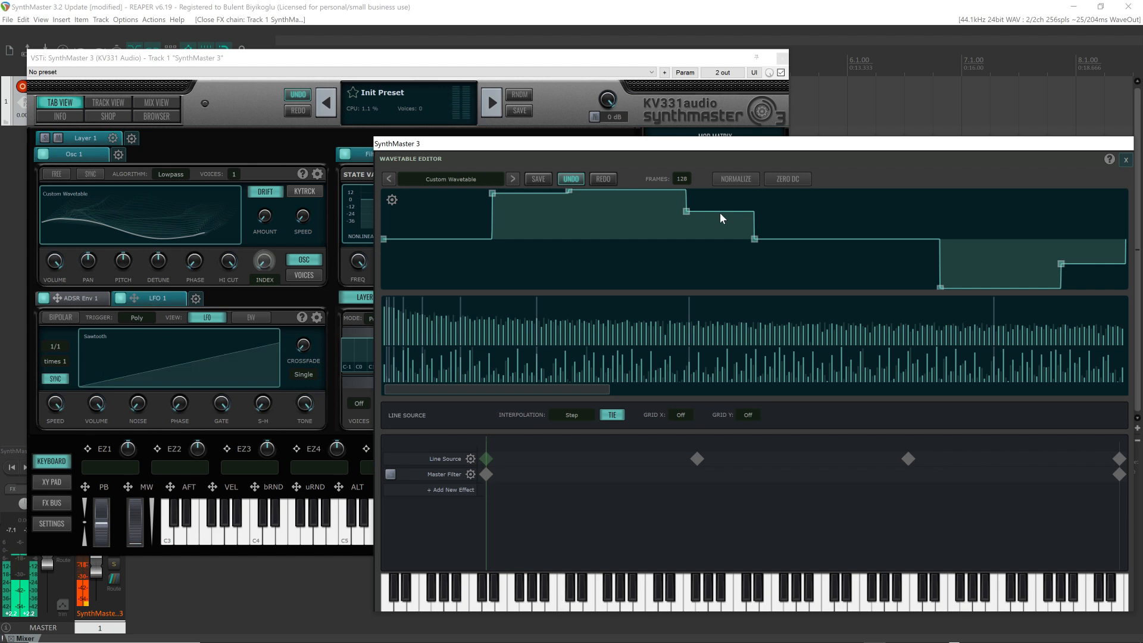
left_click(571, 416)
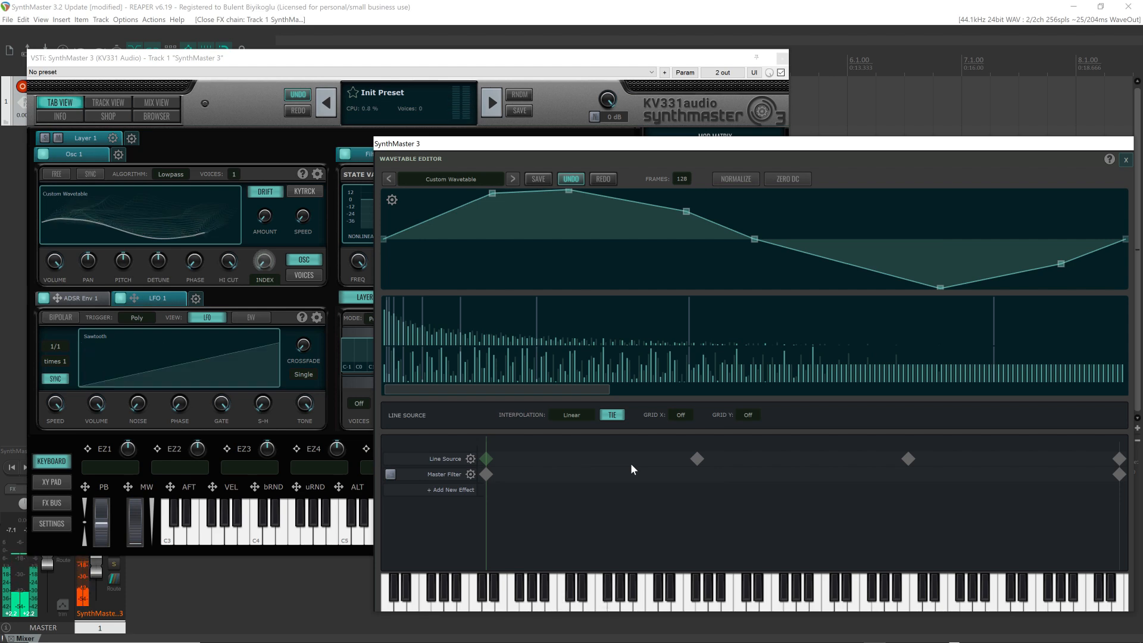
Step: Set the interpolation to Quadratic and bend the first segment downward, the third upward and the fourth downward with their handles
left_click(571, 415)
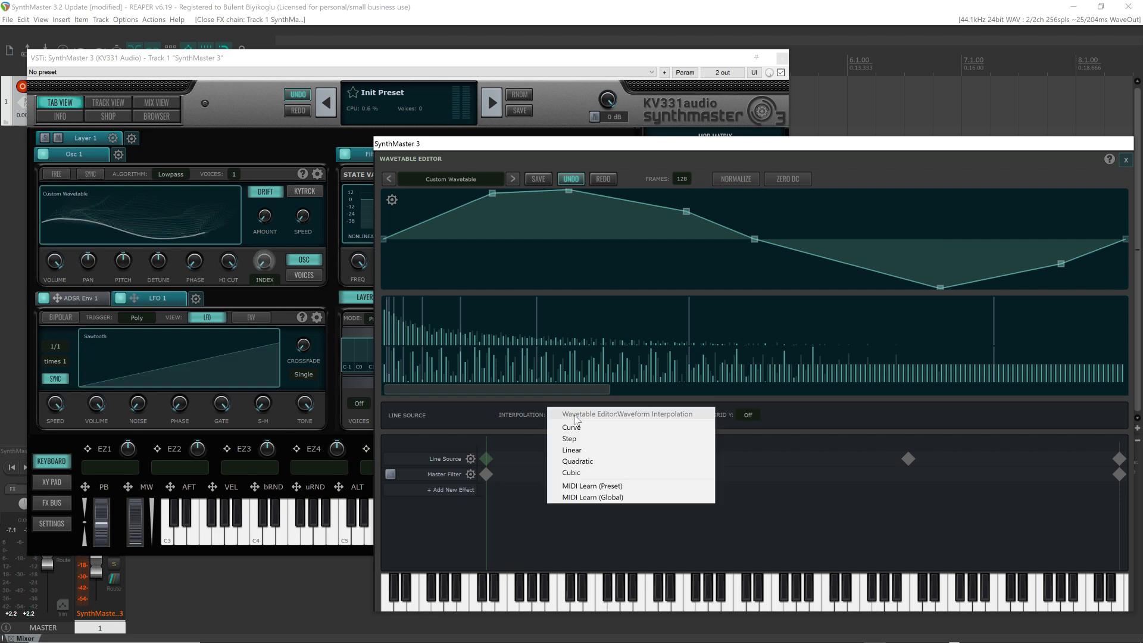
left_click(591, 461)
left_click_drag(437, 239, 456, 286)
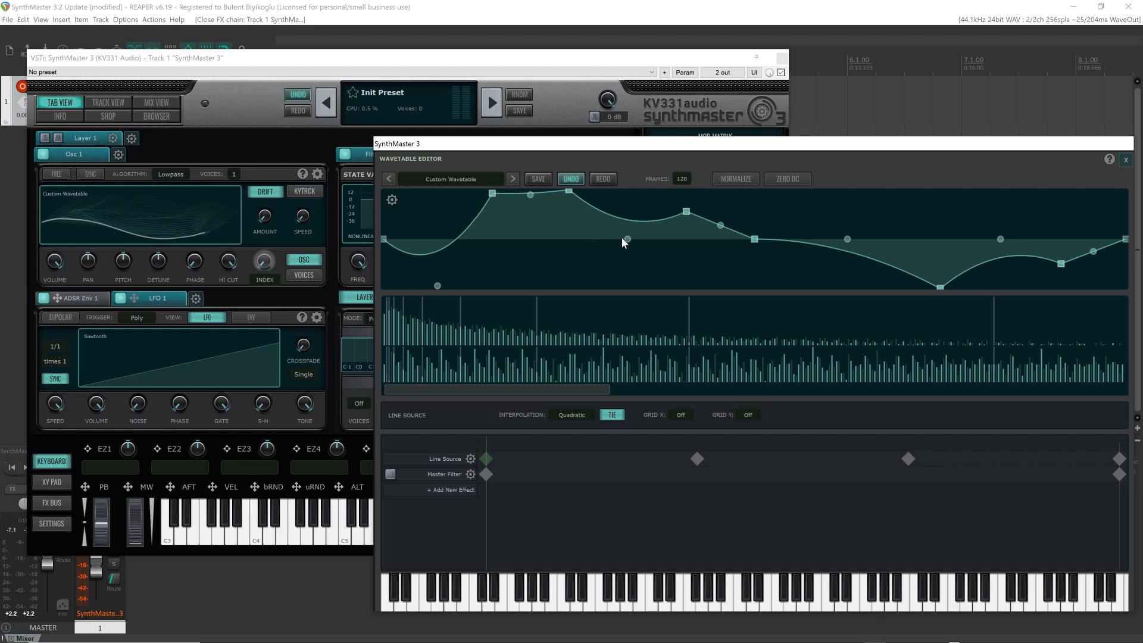
left_click_drag(625, 237, 620, 202)
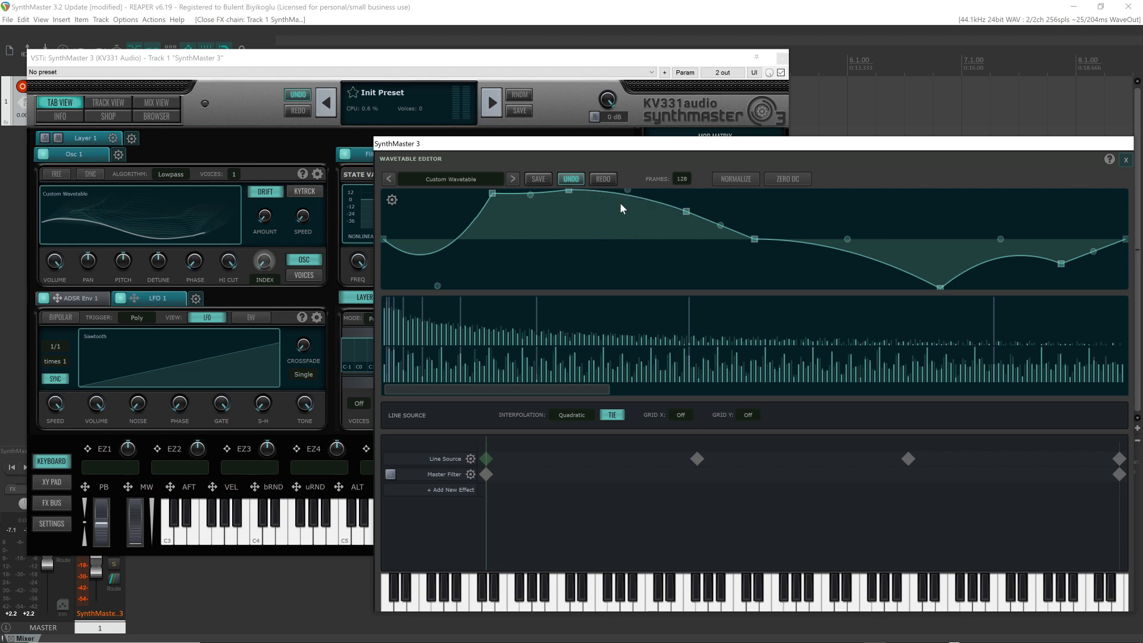
left_click_drag(720, 222, 720, 317)
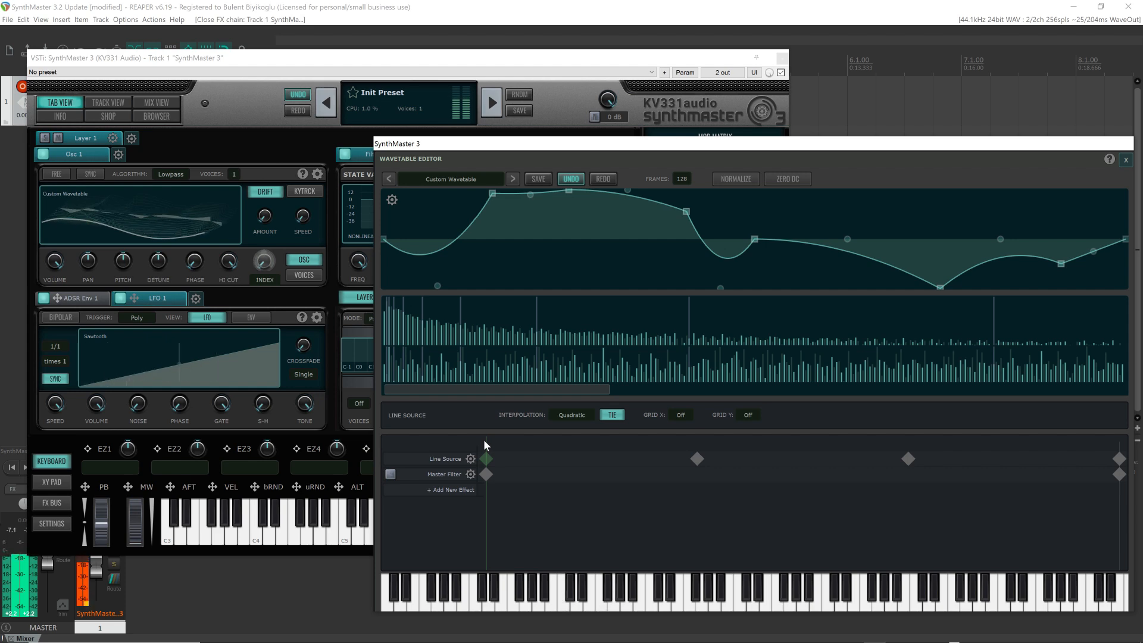
Step: Set the interpolation to Cubic, raise handles in the first and fourth segments, and lower the first handle of each of the last three segments
left_click(569, 415)
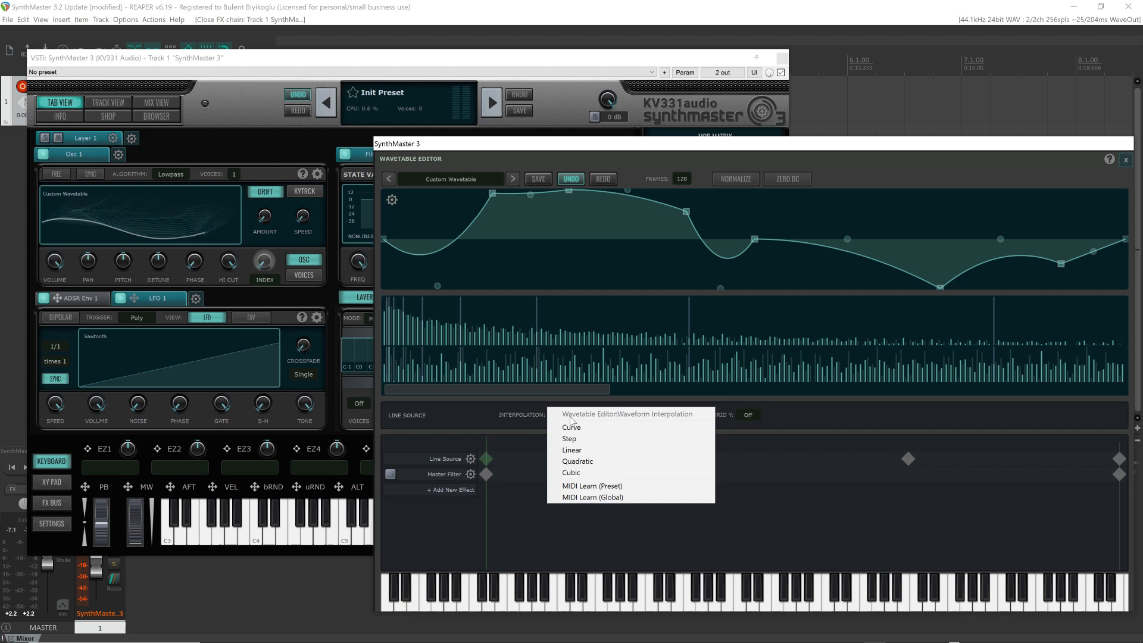
left_click(620, 473)
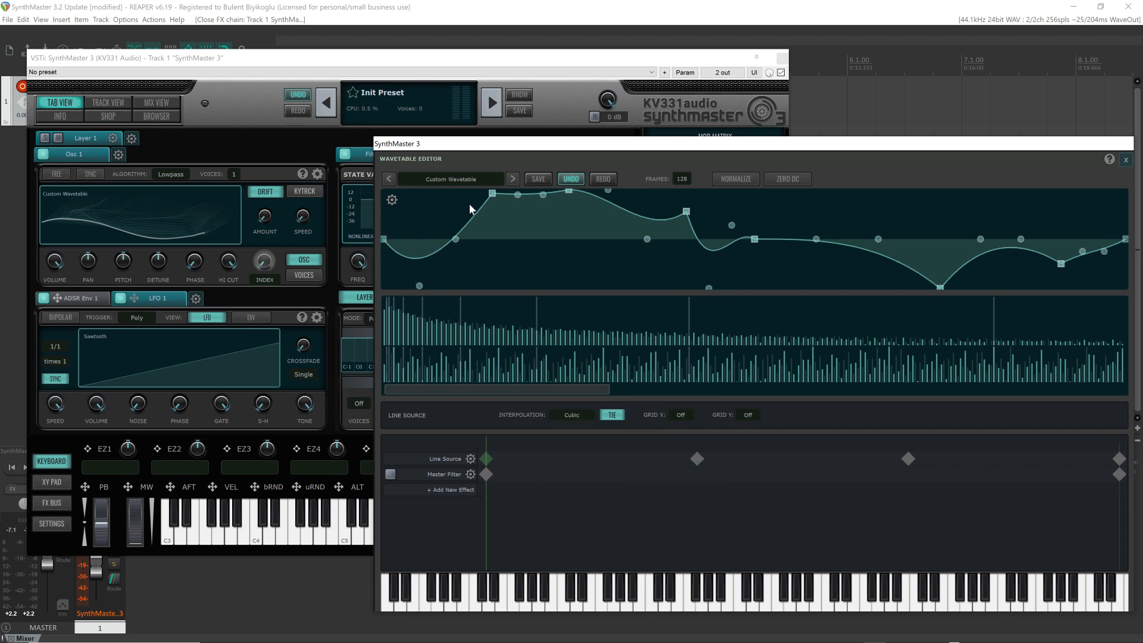
left_click_drag(420, 287, 419, 188)
left_click_drag(732, 227, 733, 191)
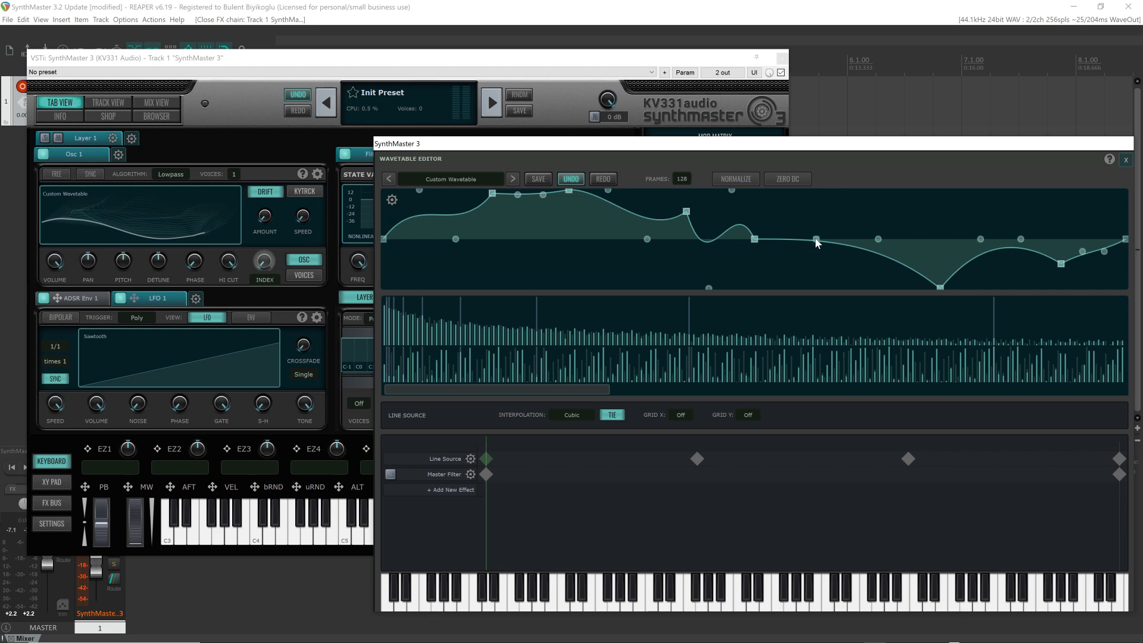
left_click_drag(816, 238, 813, 303)
left_click_drag(983, 239, 1001, 324)
left_click_drag(1083, 251, 1091, 338)
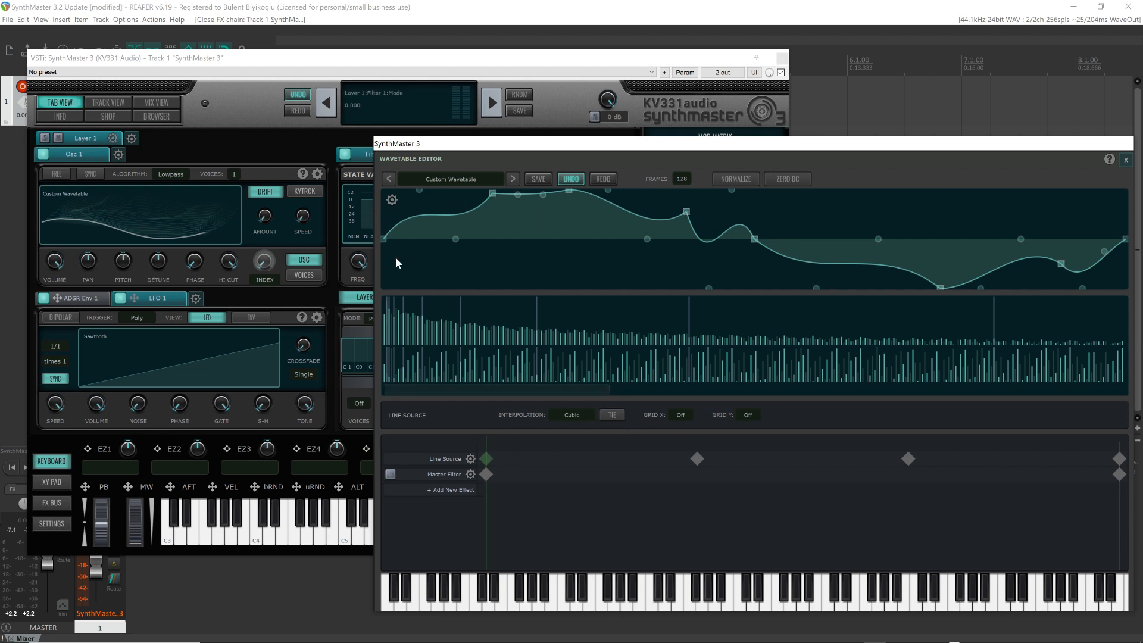
Step: Create random untied cubic waveforms for the first Line Source keyframe and the keyframe one third along the timeline
left_click(392, 199)
left_click(418, 197)
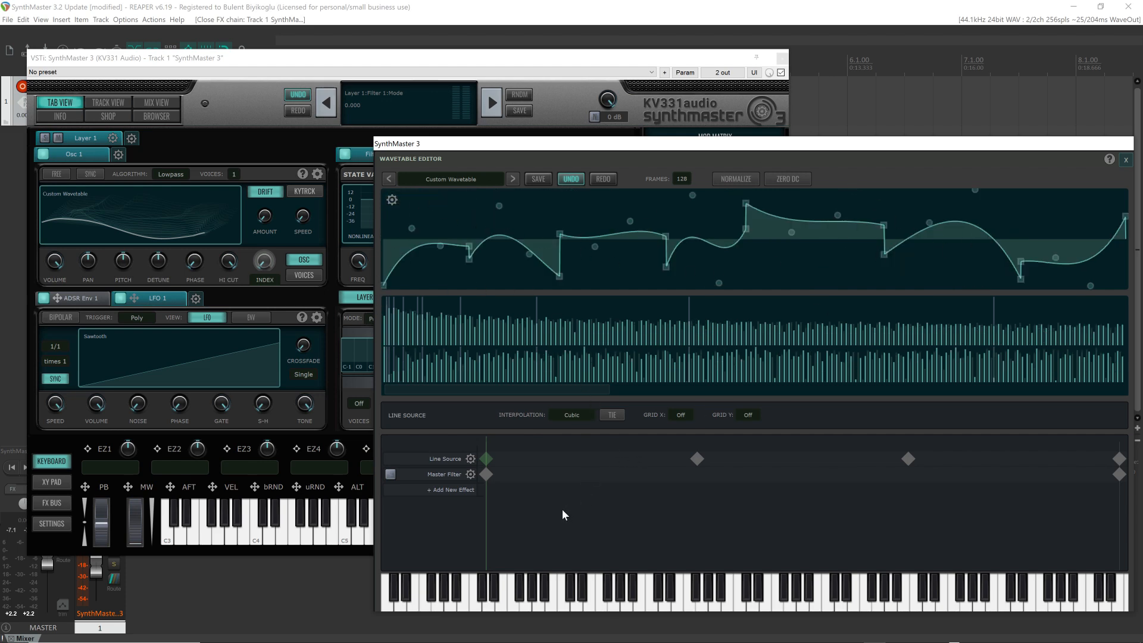
left_click(695, 459)
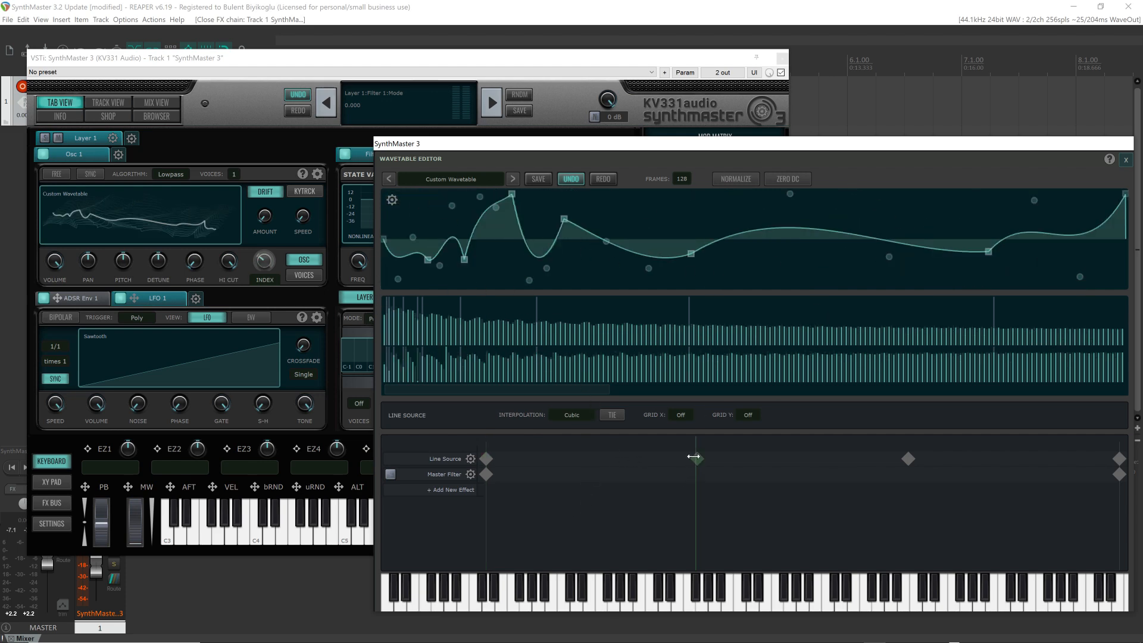
left_click(391, 199)
left_click(423, 200)
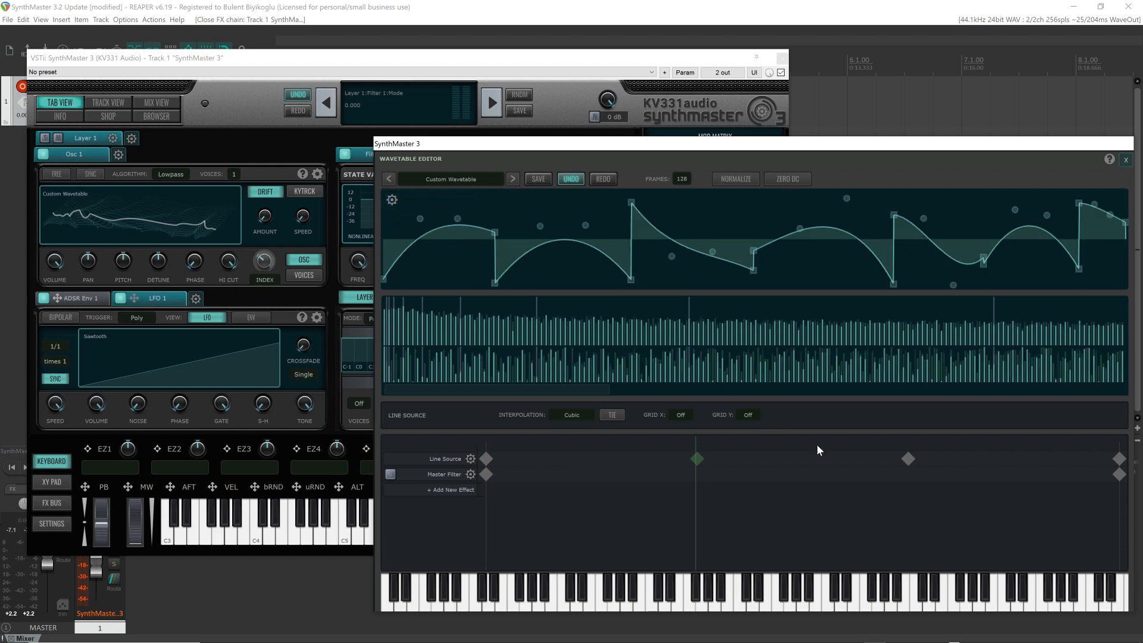
Step: Create random waveforms for the Line Source keyframe two thirds along the timeline and for the last keyframe
left_click(908, 460)
left_click(392, 200)
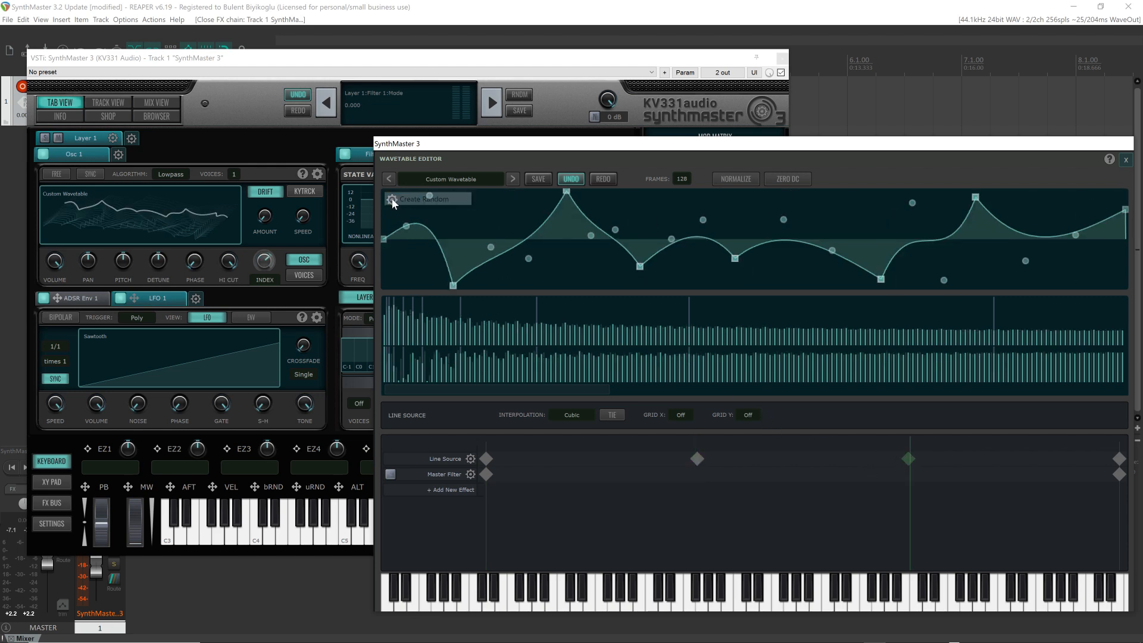
left_click(407, 201)
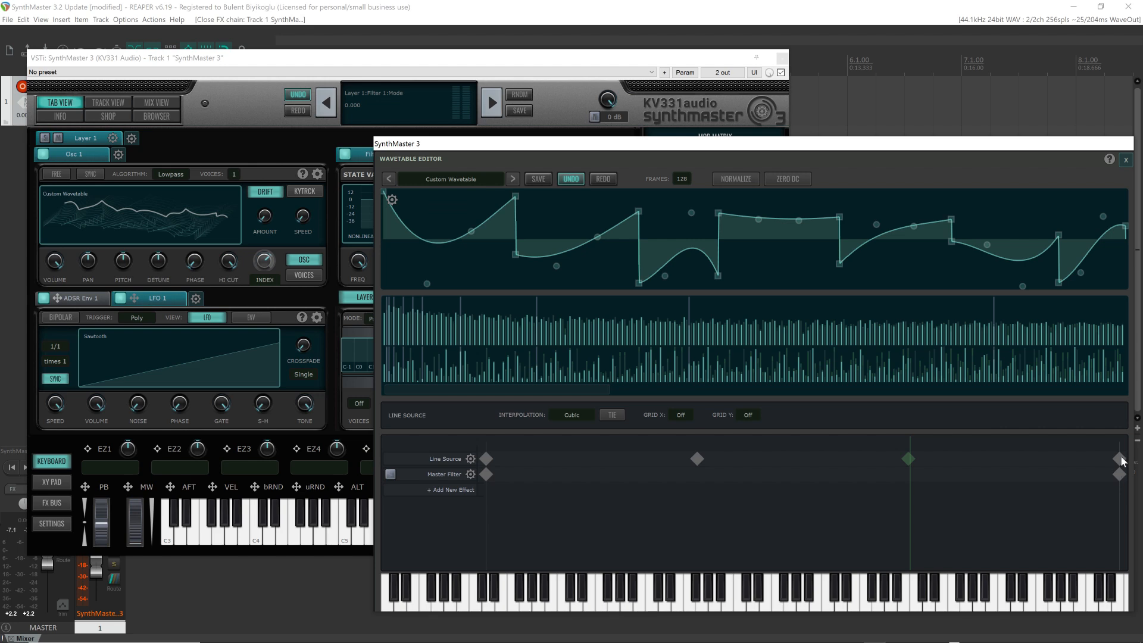
left_click(1120, 459)
left_click(392, 200)
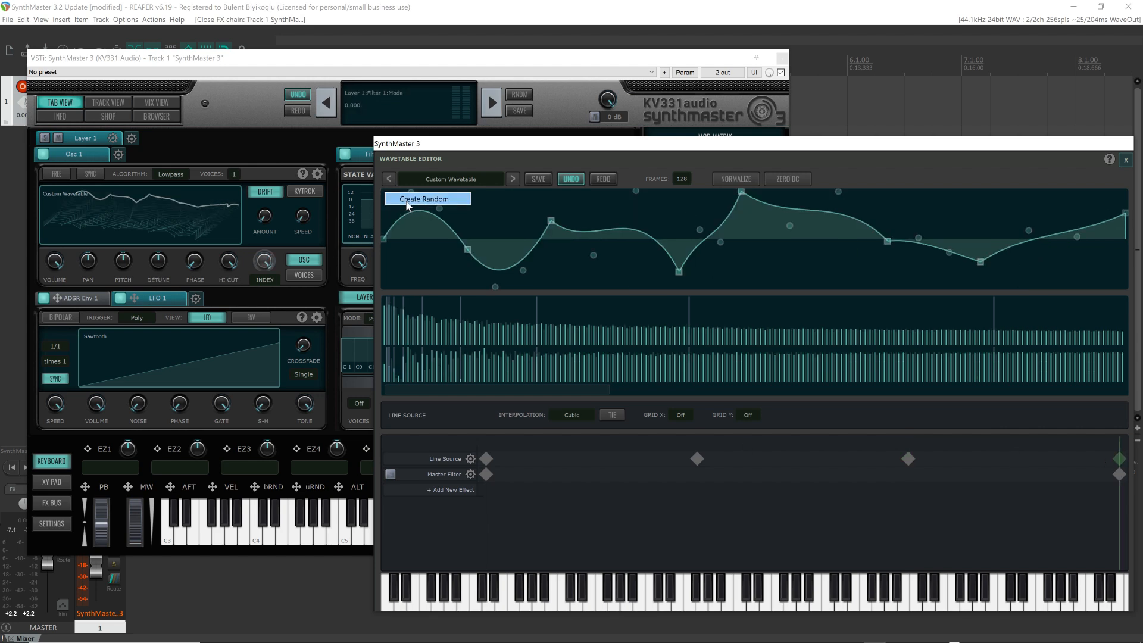
left_click(408, 202)
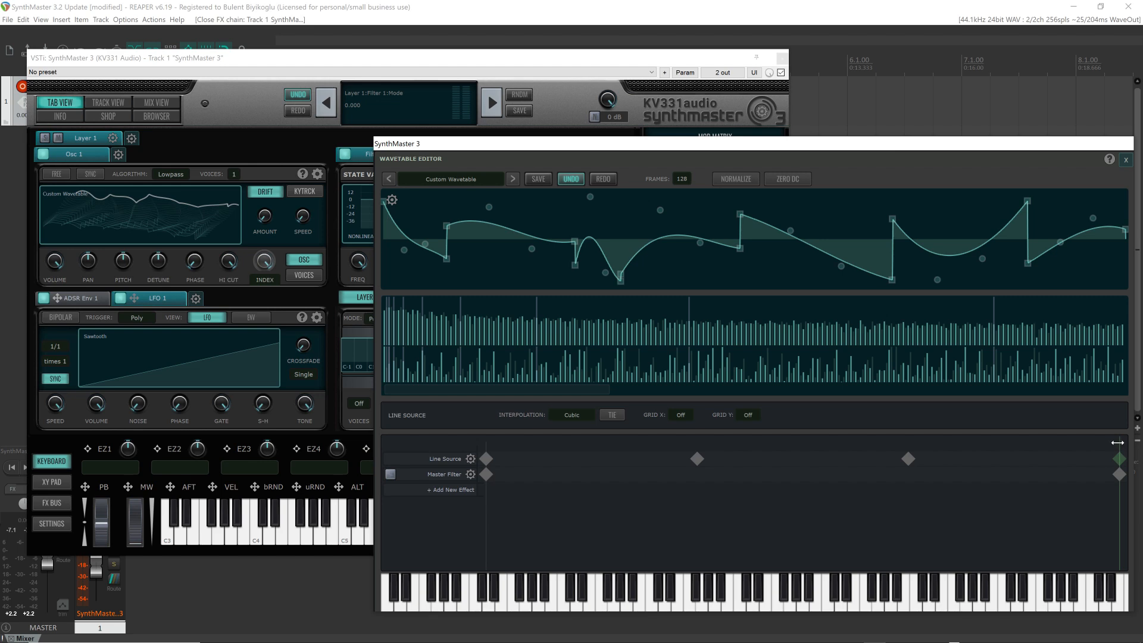
Step: Scrub the wavetable back to its first frame, set the Line Source interpolation to Curve and select the first keyframe
left_click_drag(1118, 443, 439, 491)
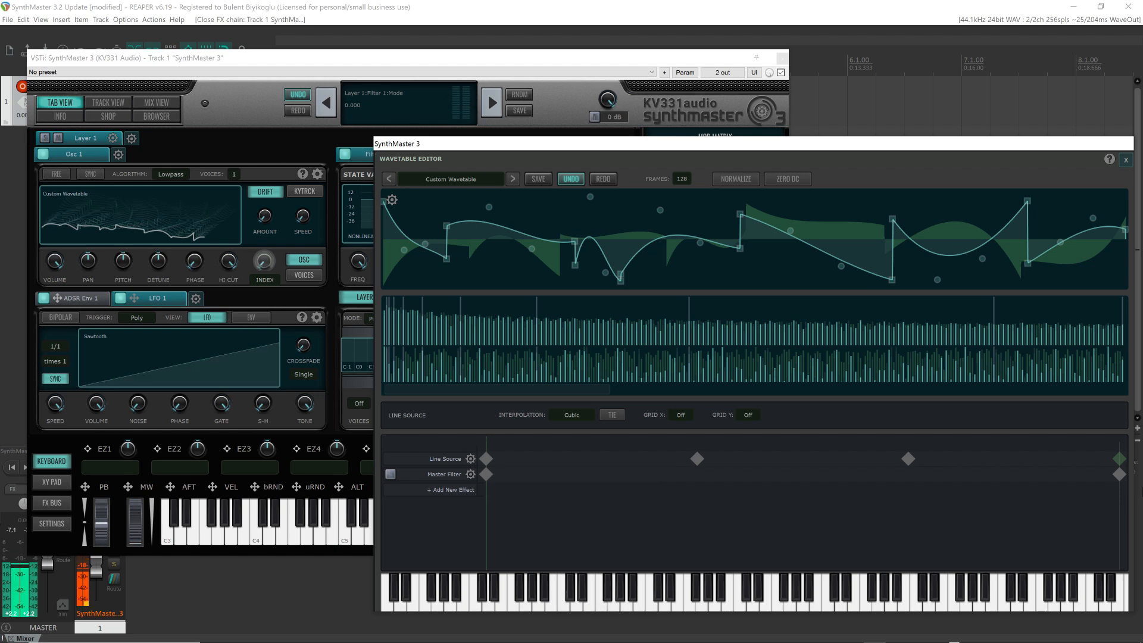
left_click(569, 414)
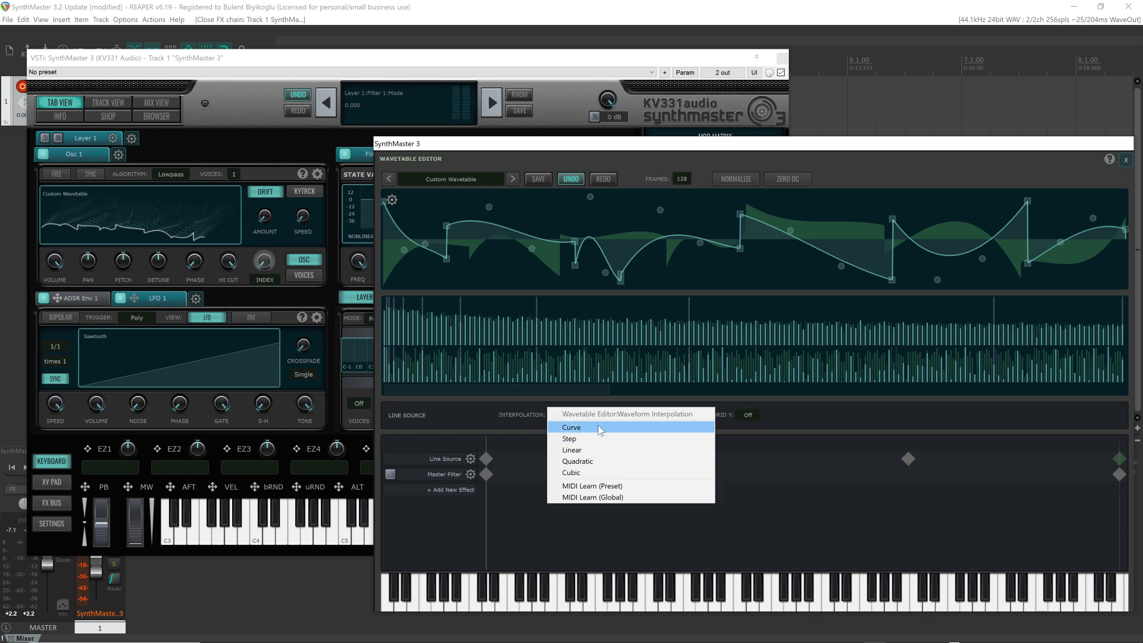
left_click(598, 425)
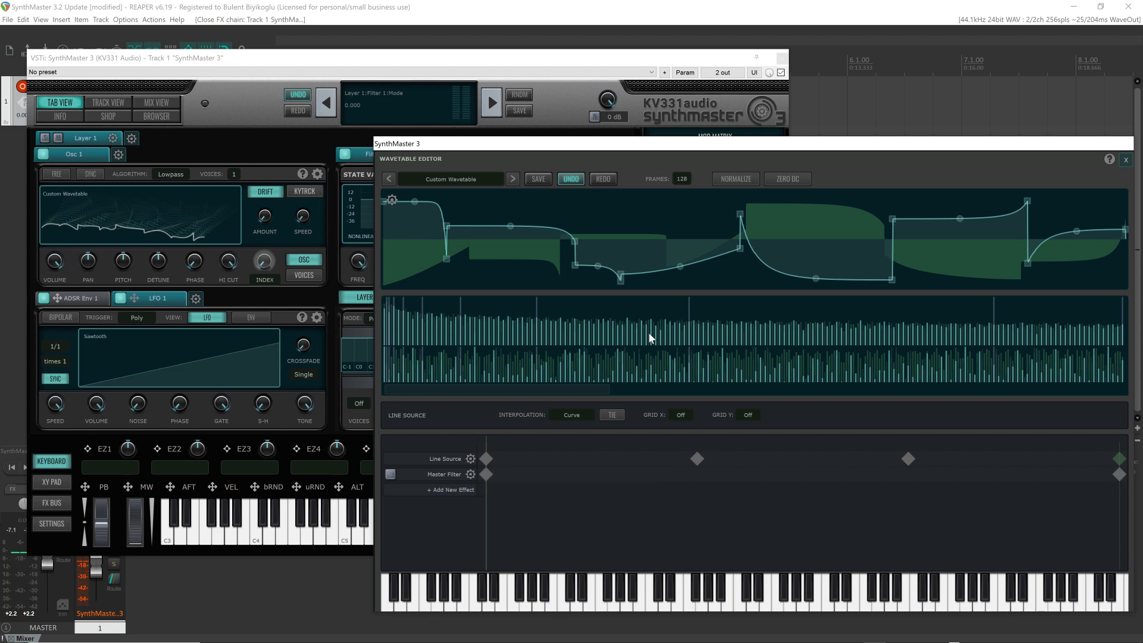
left_click(489, 458)
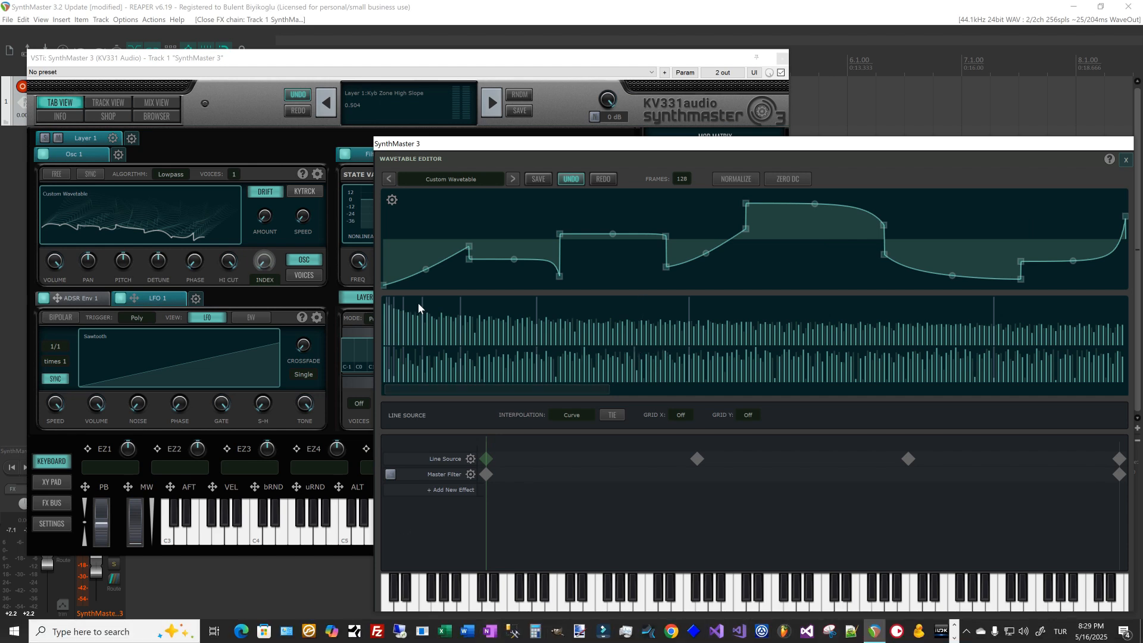
Step: Render the Line Source wavetable to a File Source and return the playhead to the timeline start
left_click(470, 458)
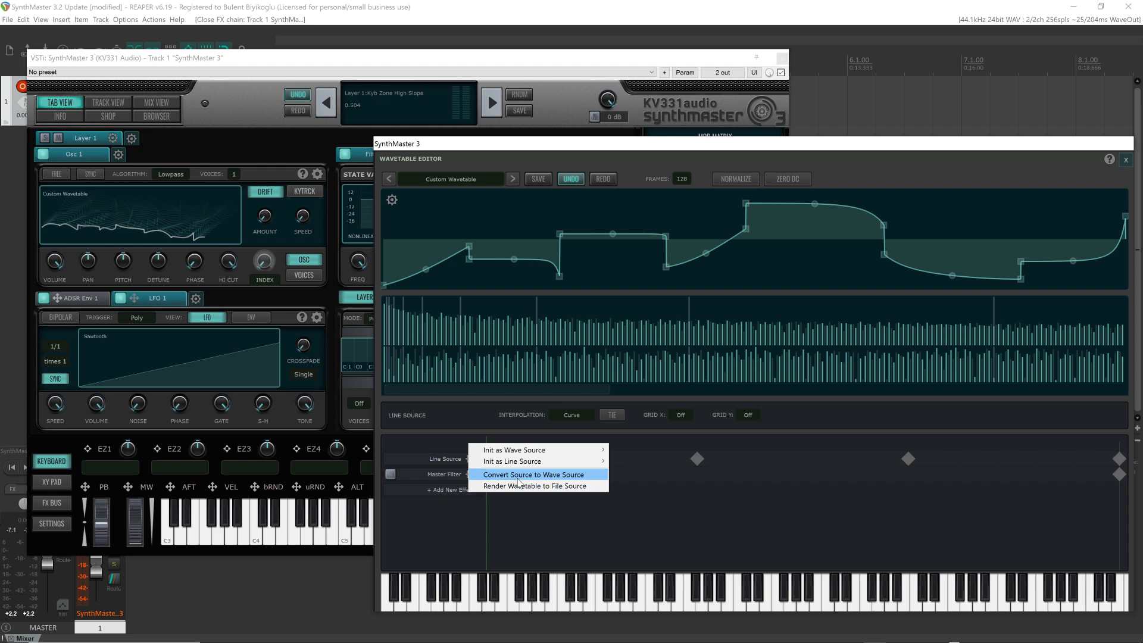
left_click(564, 487)
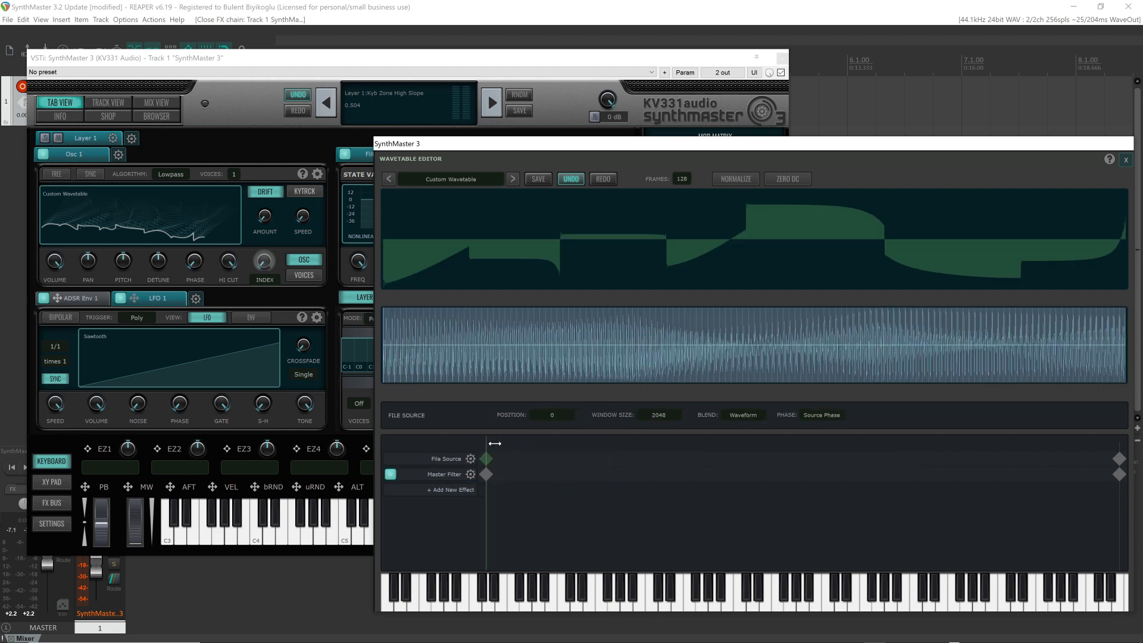
left_click_drag(495, 444, 436, 472)
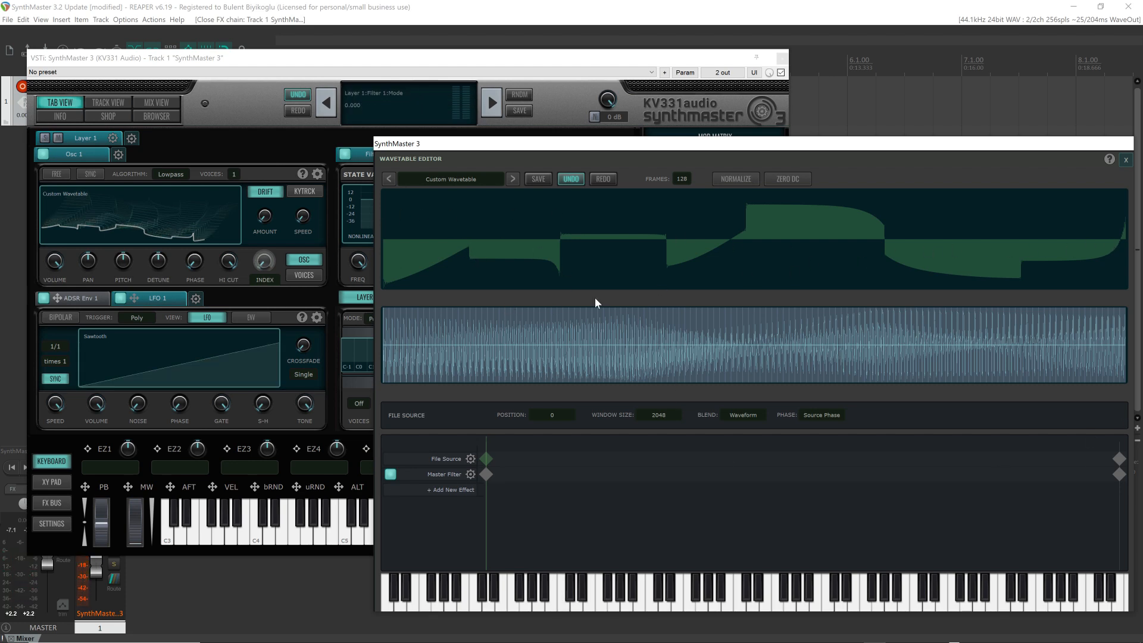
Step: Set the File Source blend to Spectral and its phase mode to First Phase
left_click(742, 416)
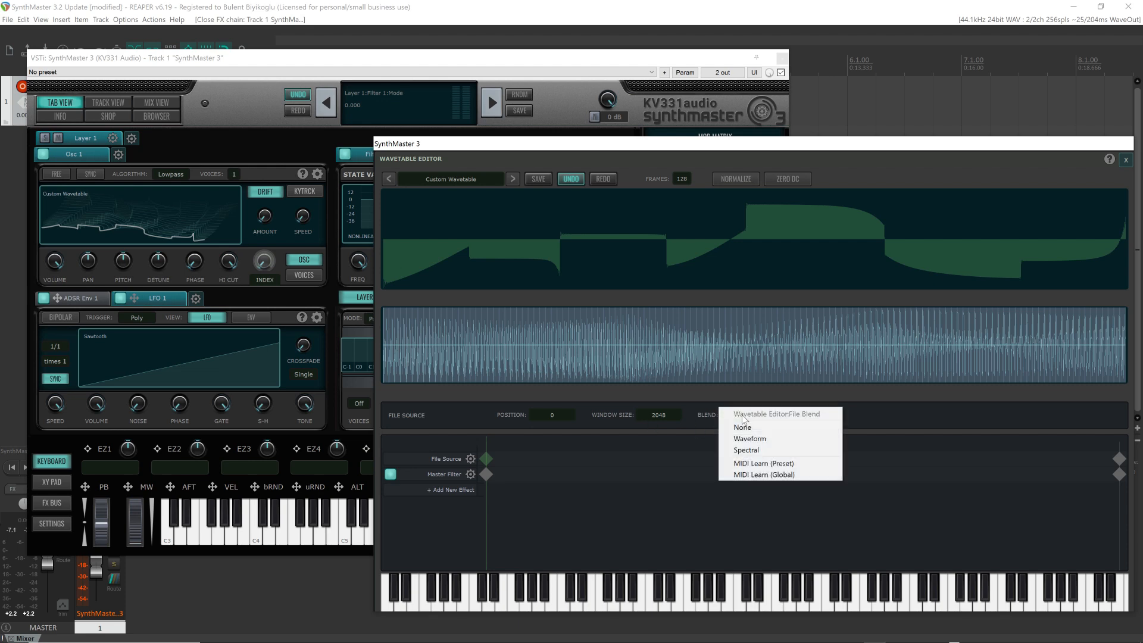
left_click(753, 451)
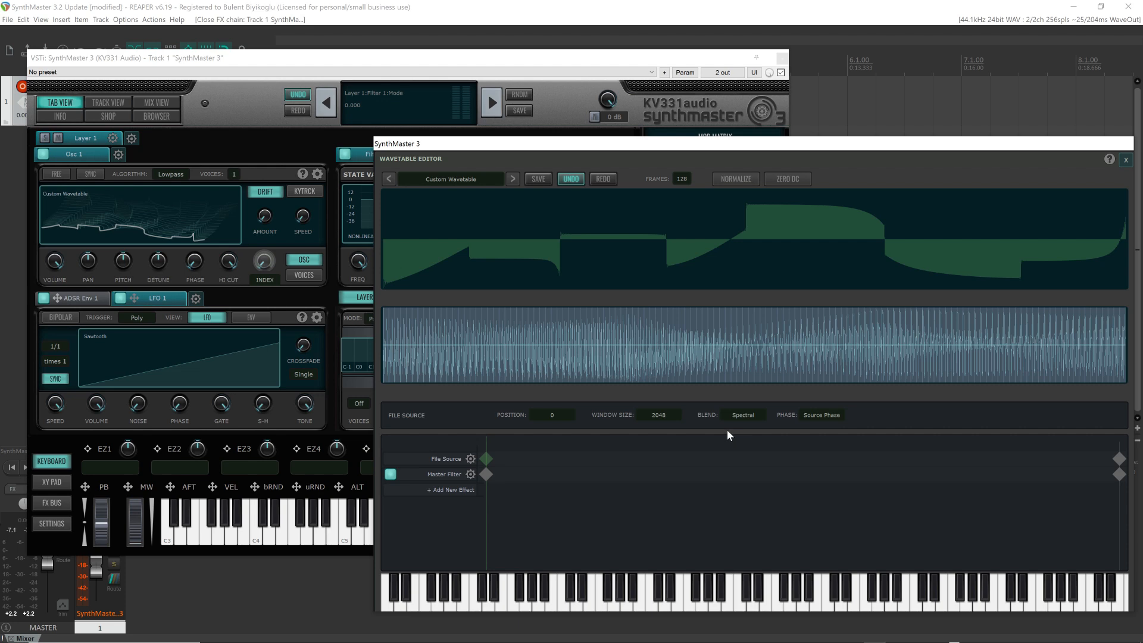
left_click(804, 419)
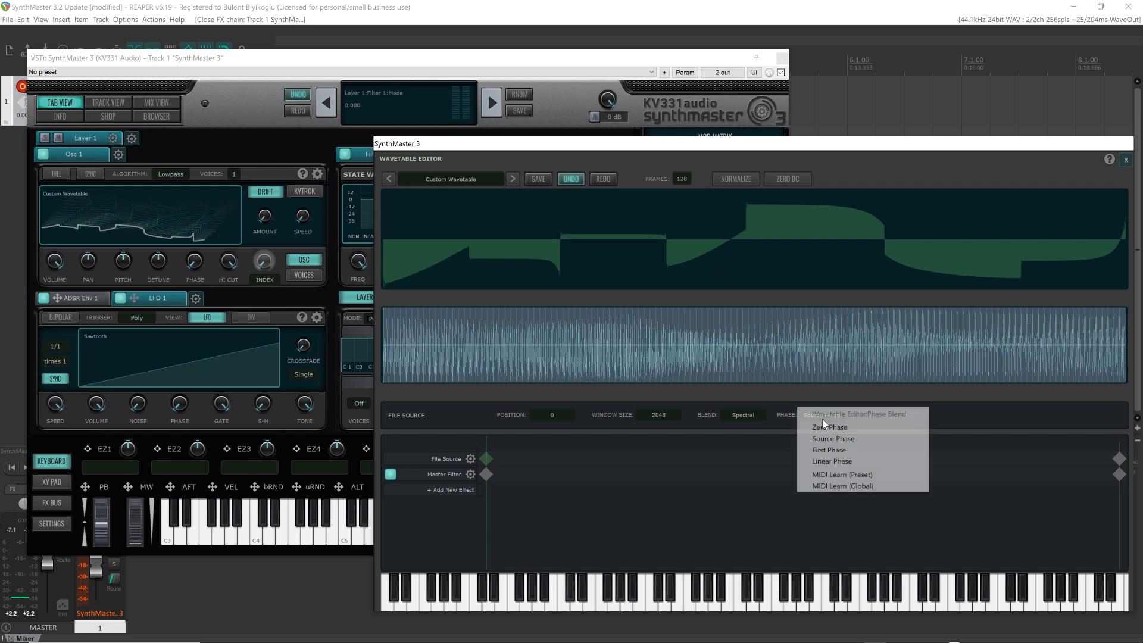
left_click(832, 451)
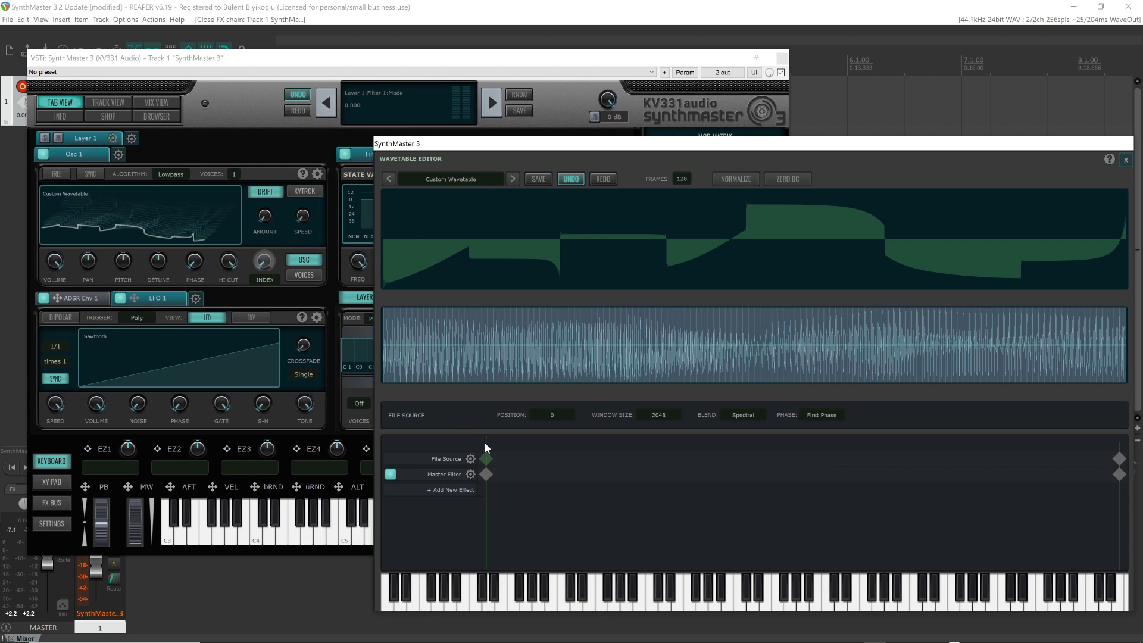
mouse_move(484, 442)
left_mouse_down()
mouse_move(1082, 437)
mouse_move(486, 442)
left_mouse_up()
Step: Close the Wavetable Editor and set the project tempo to 120 BPM
left_click(1126, 160)
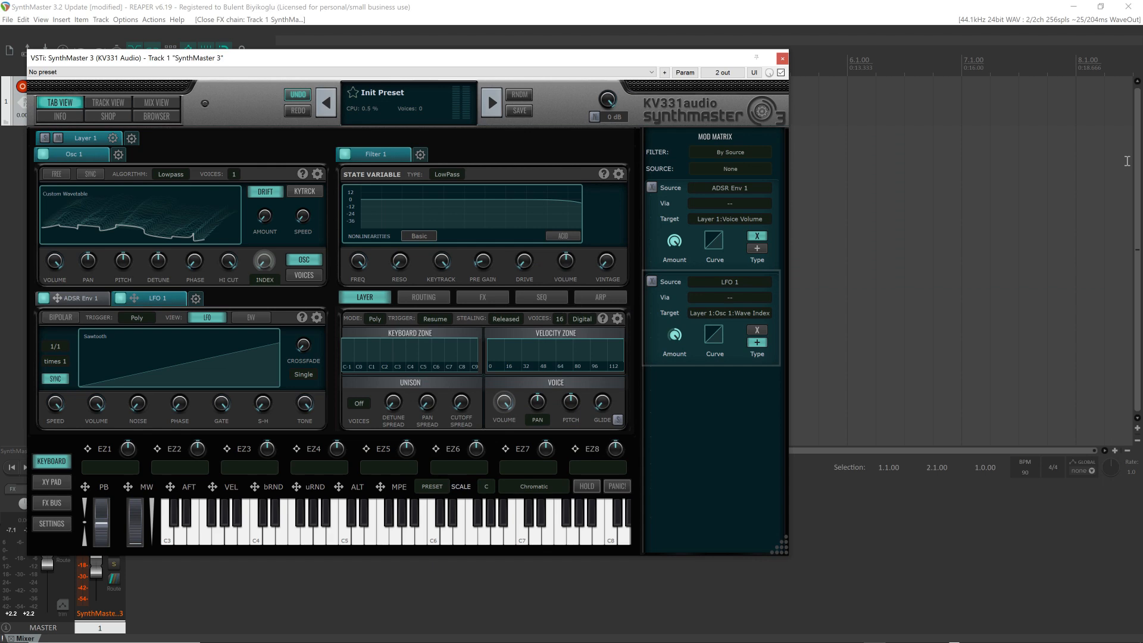
left_click(1028, 473)
type("1")
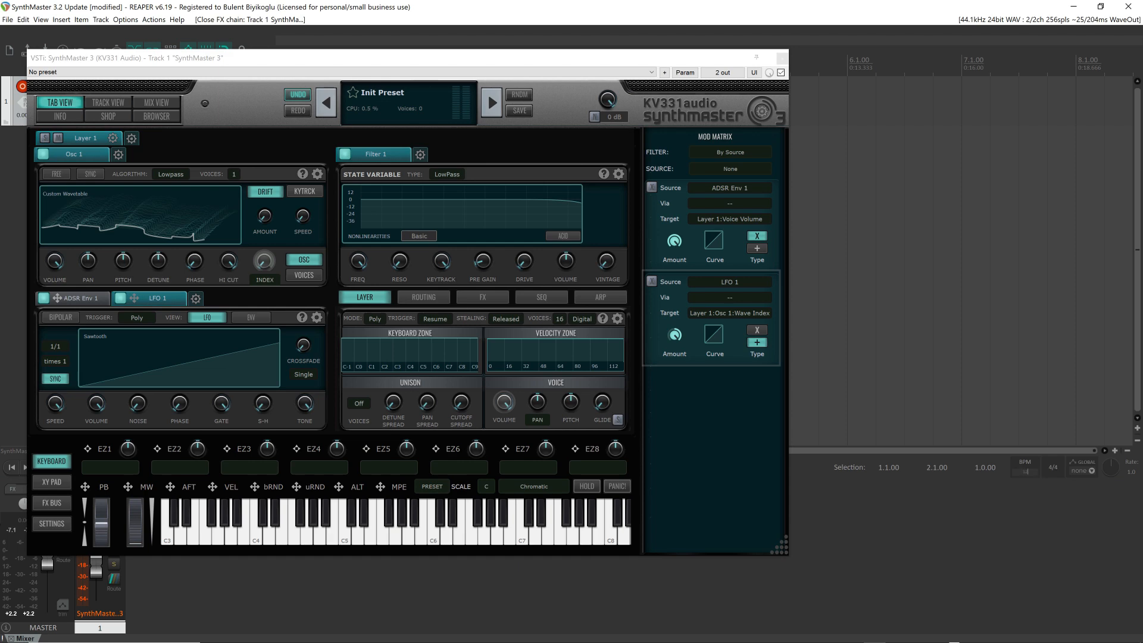
type("20")
key("Return")
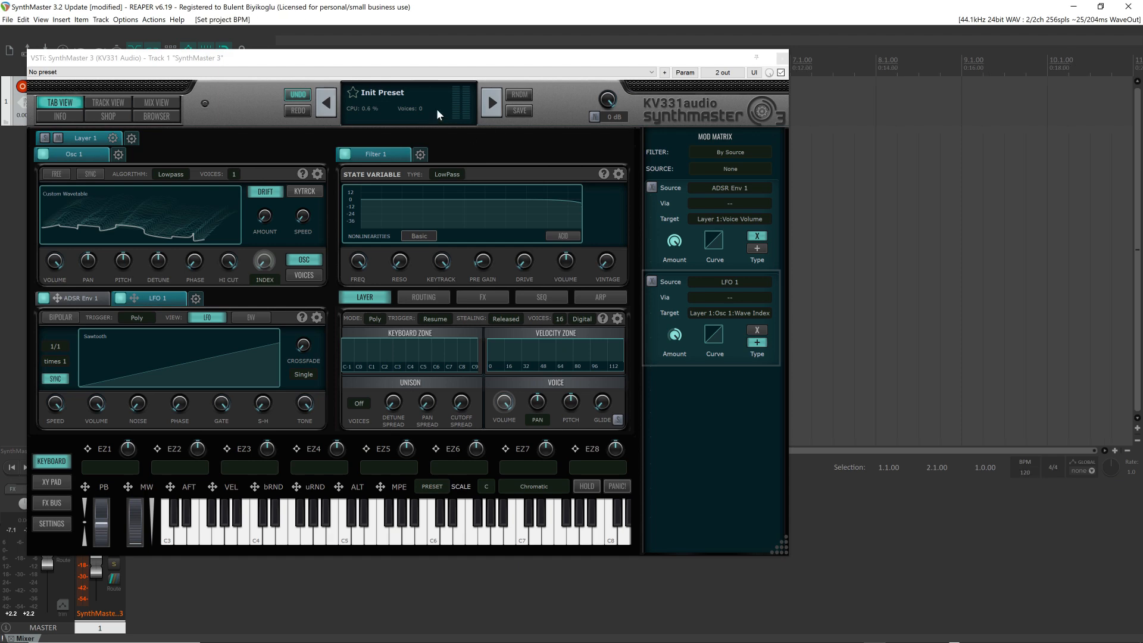
Step: Initialise the preset and start a custom multisample for Osc 1 by importing sample files
left_click(395, 98)
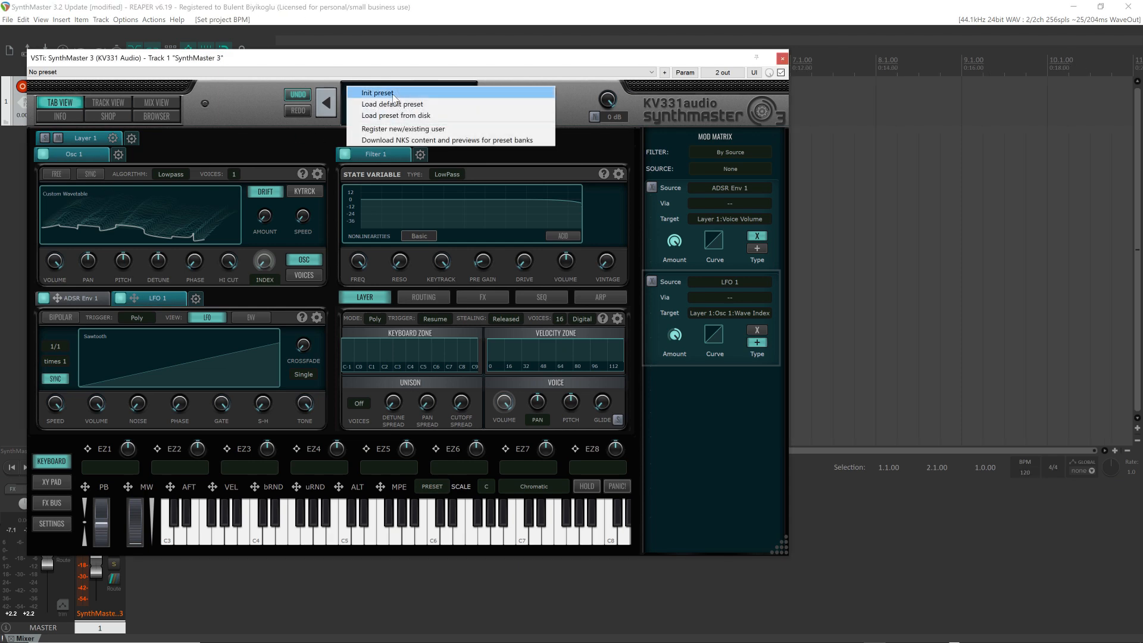
left_click(377, 93)
mouse_move(180, 194)
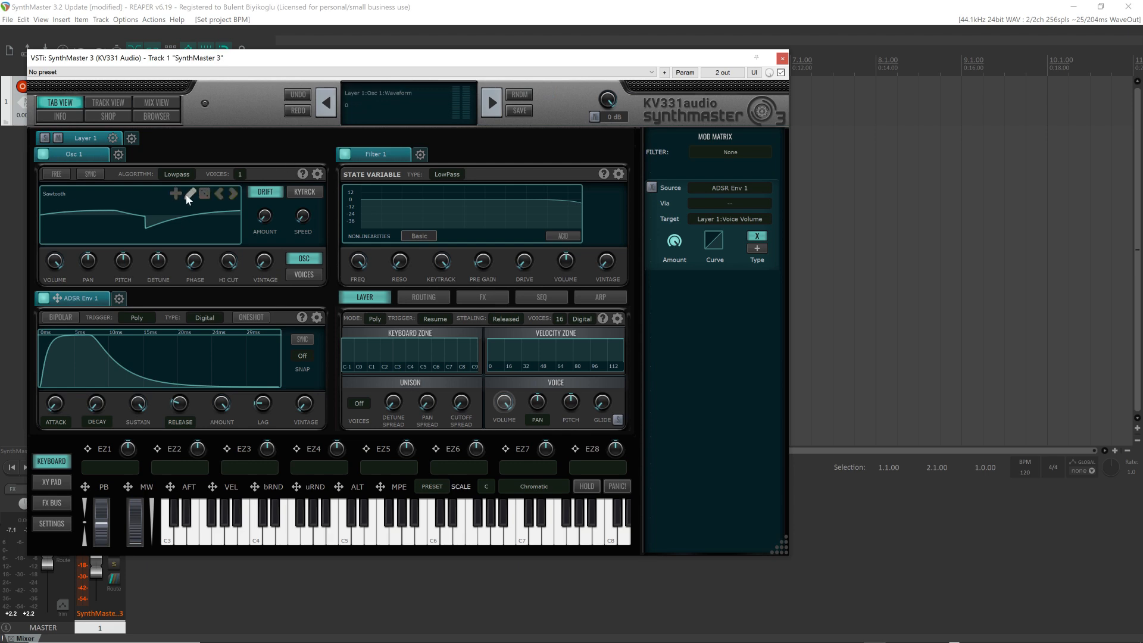
left_click(177, 198)
left_click(201, 214)
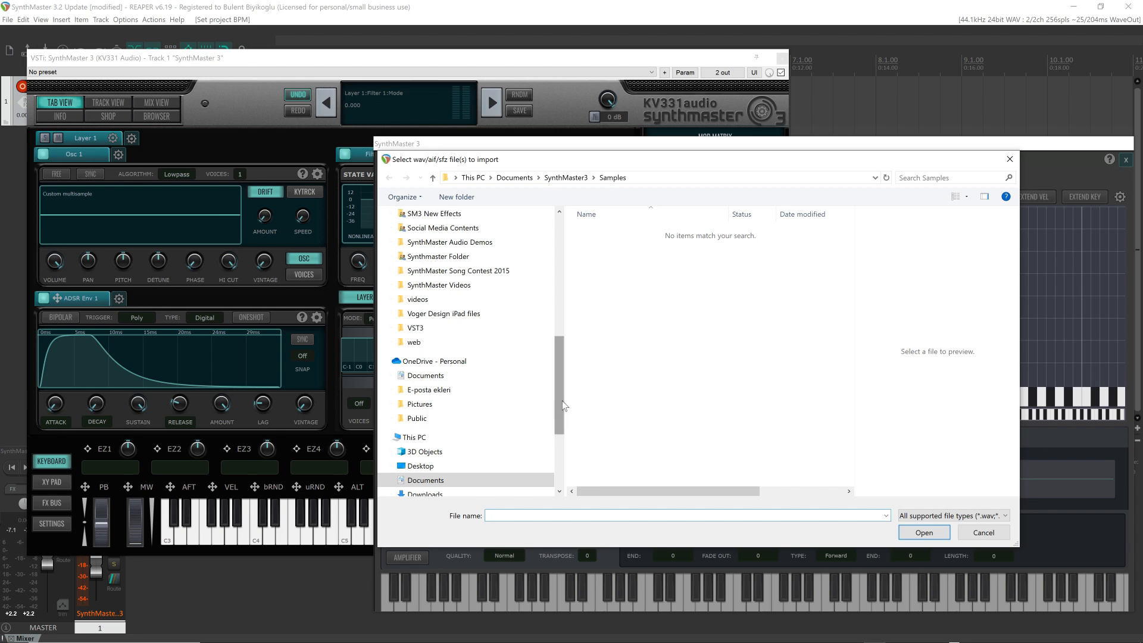
Step: Browse to the Slice Import folder inside Sample Import on the DATA (E:) drive
left_click_drag(562, 403, 558, 459)
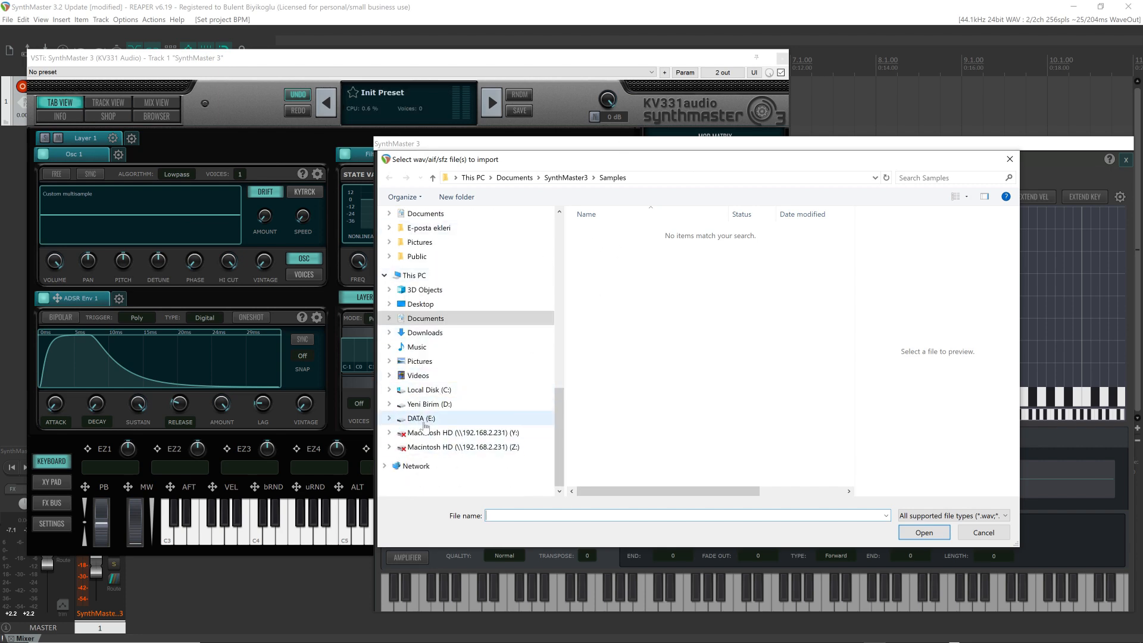
scroll(424, 426, "up", 4)
scroll(530, 394, "down", 4)
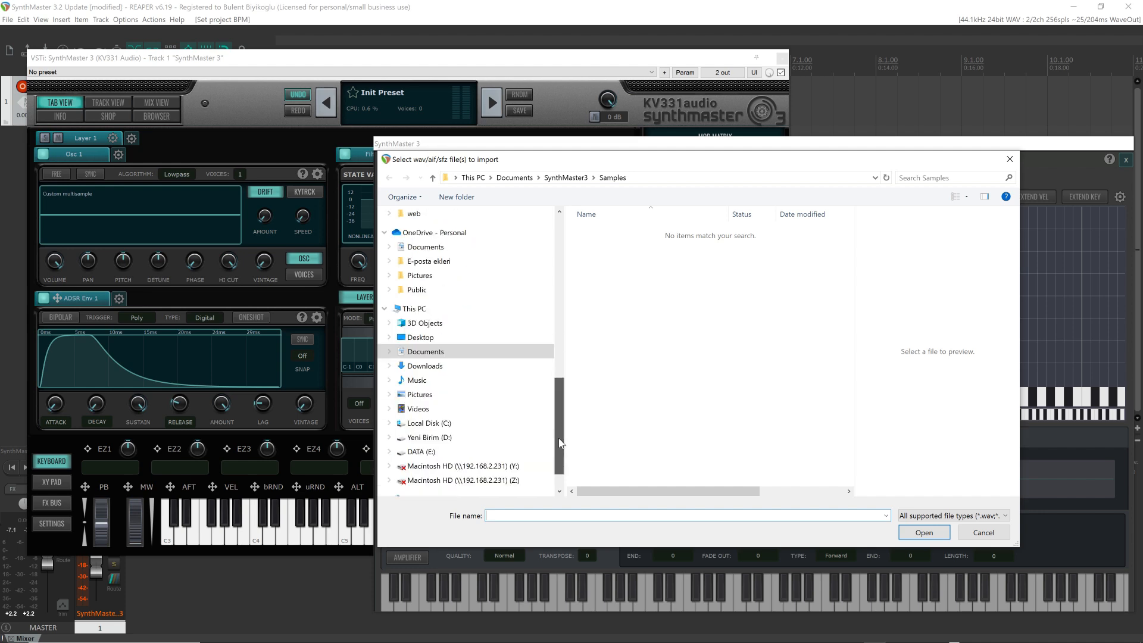
left_click(424, 418)
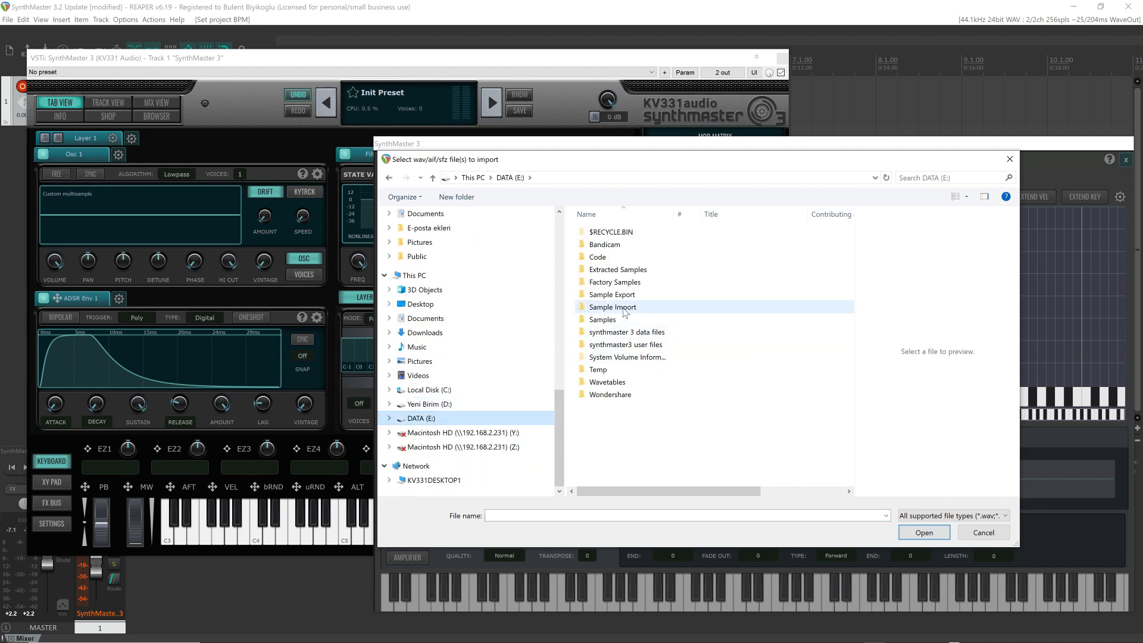
double_click(626, 312)
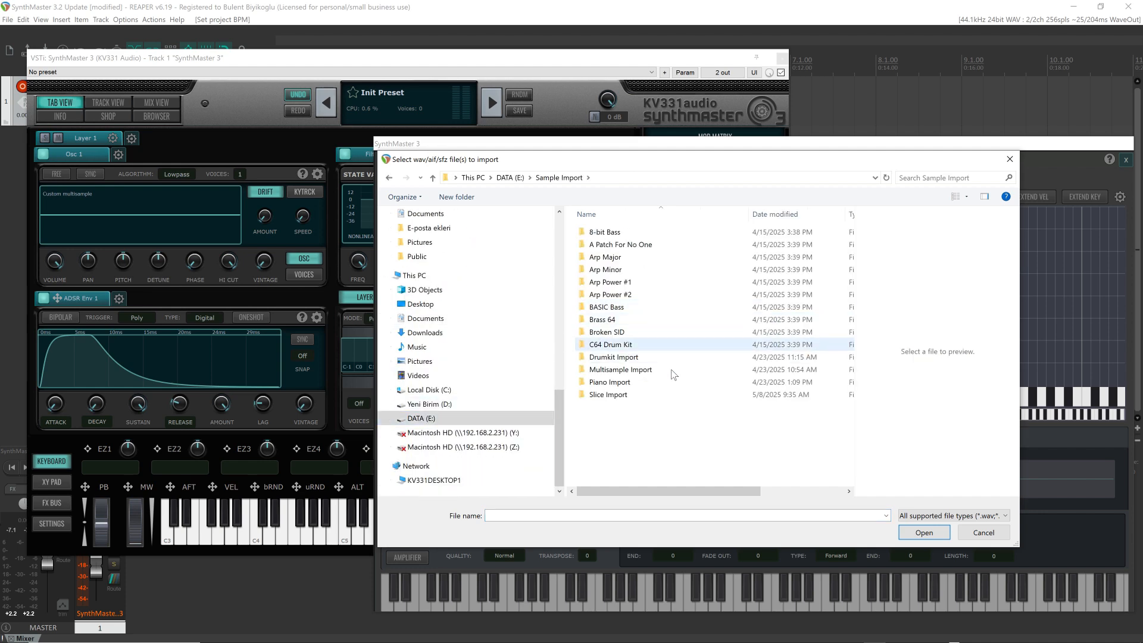
double_click(619, 395)
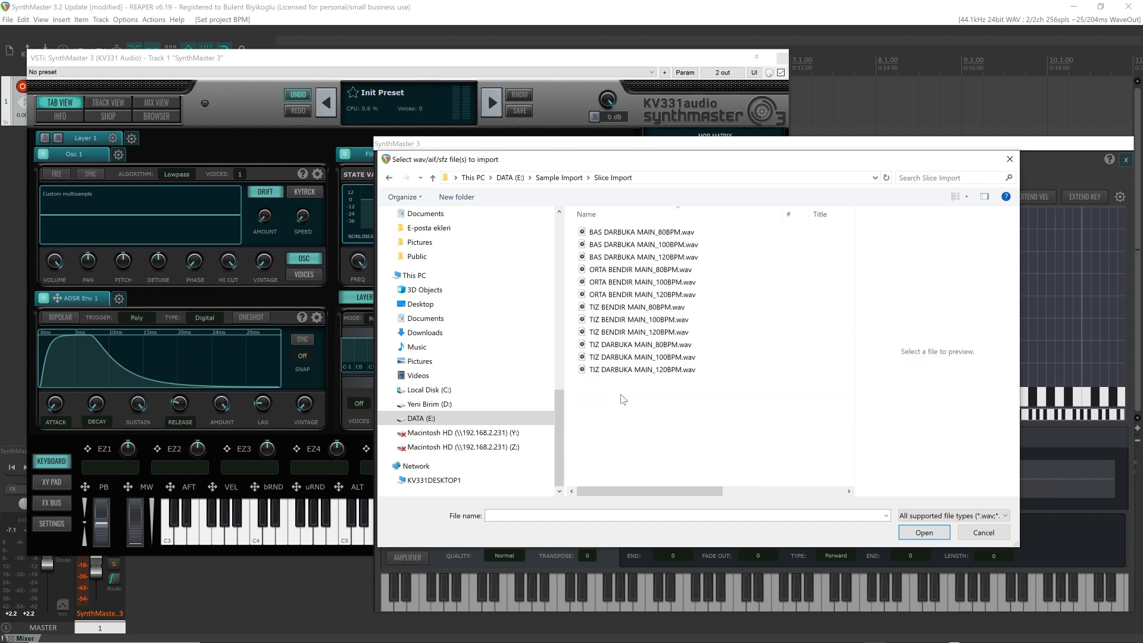
Step: Import the 80BPM wav files of BAS DARBUKA MAIN, ORTA BENDIR MAIN, TIZ BENDIR MAIN and TIZ DARBUKA MAIN
left_click(648, 234)
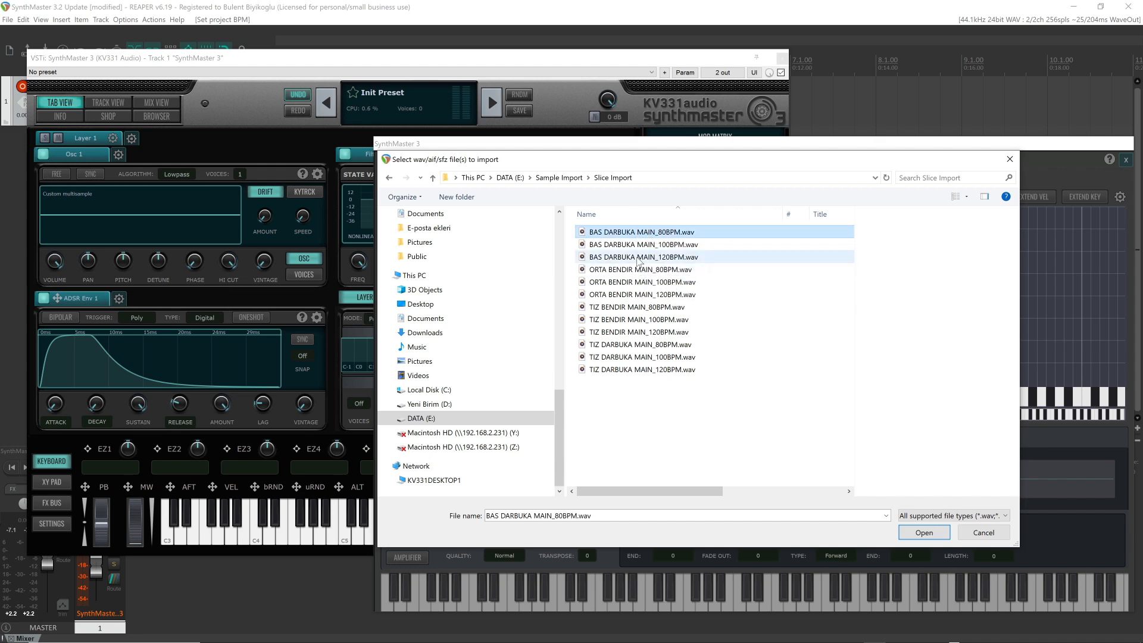
left_click(647, 271, "ctrl")
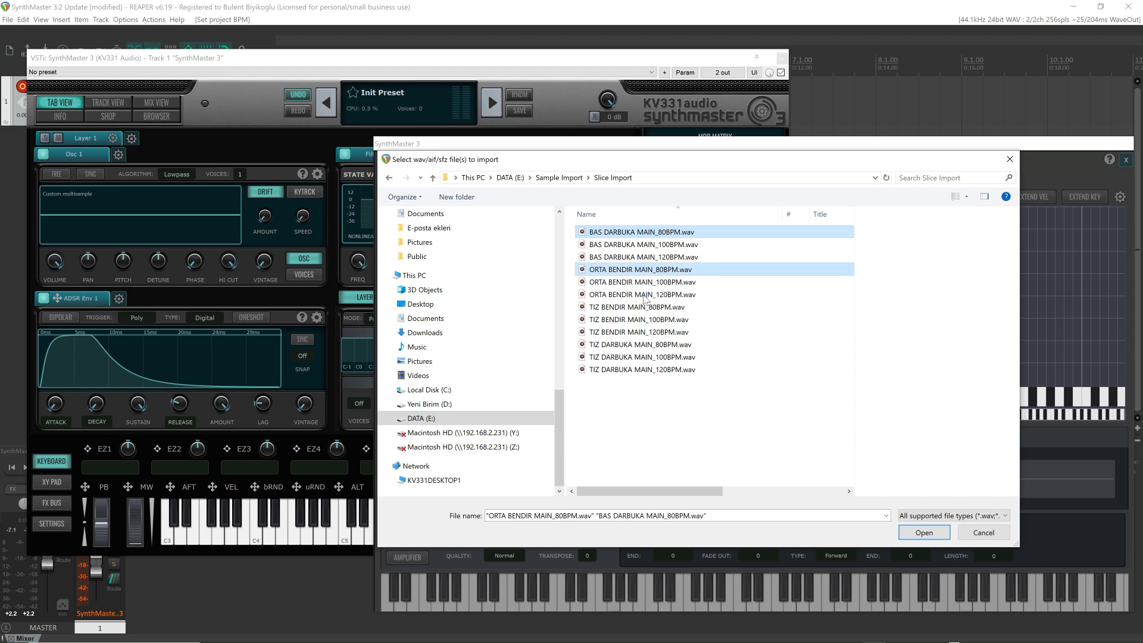
left_click(650, 307, "ctrl")
left_click(652, 347, "ctrl")
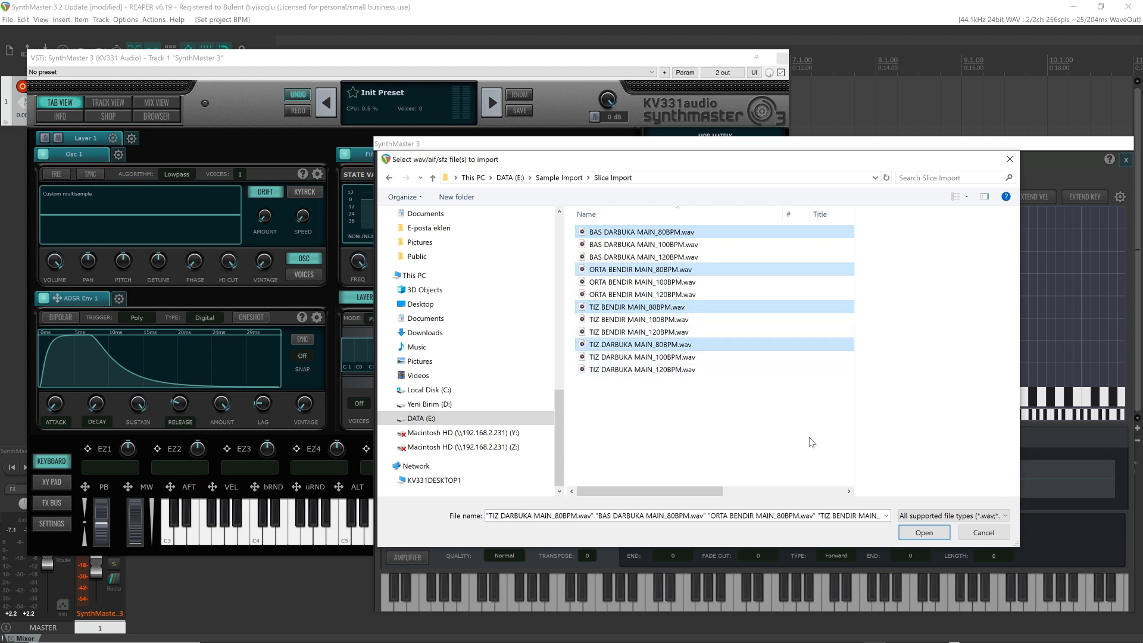
left_click(924, 535)
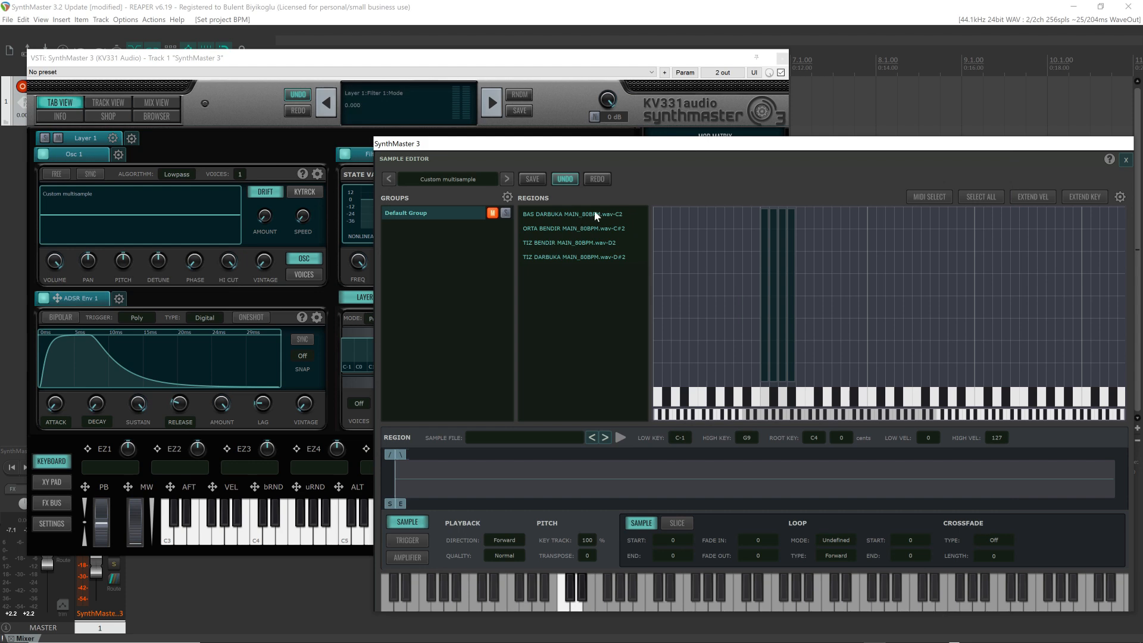
Step: Audition the four imported loops by playing C2, C#2, D2 and D#2 in the Sample Editor
left_click(764, 251)
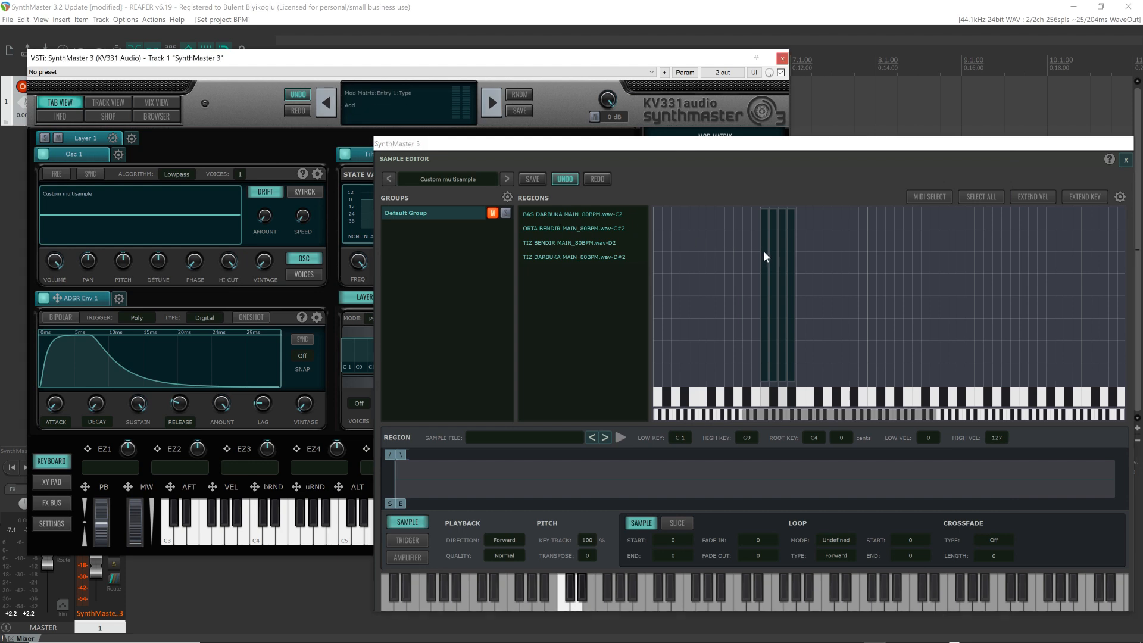
left_click(564, 598)
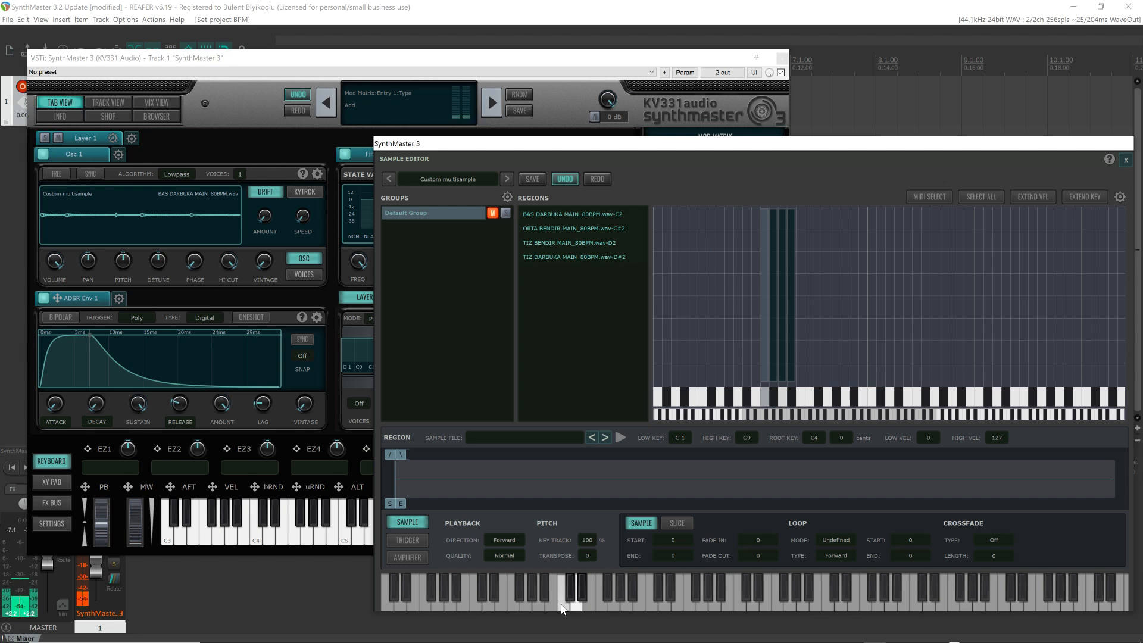
left_click(573, 589)
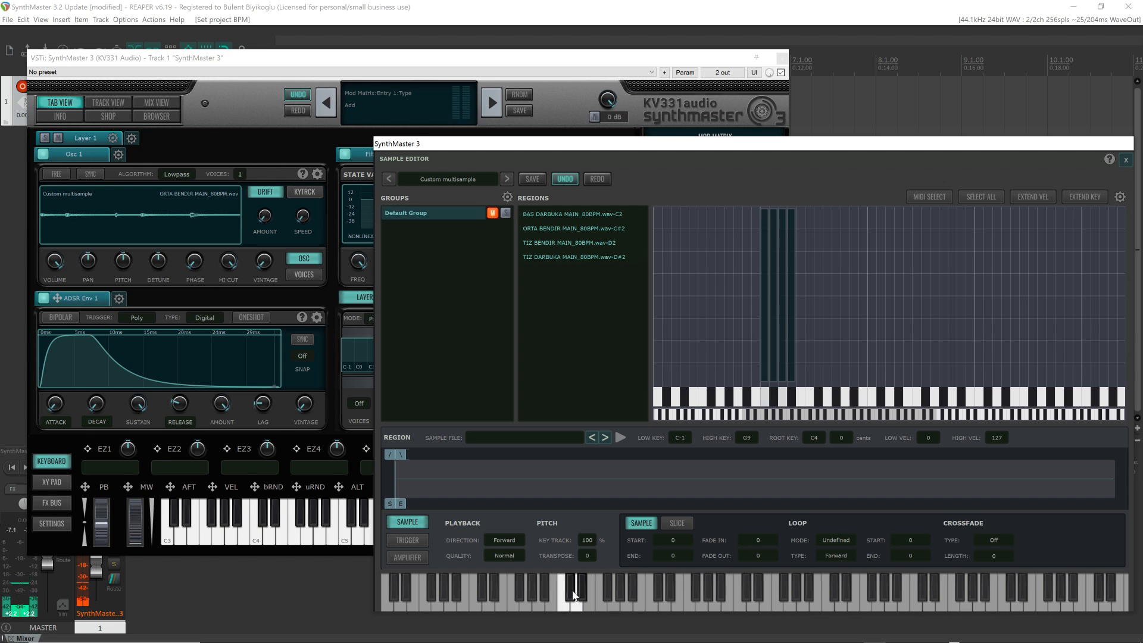
left_click(578, 606)
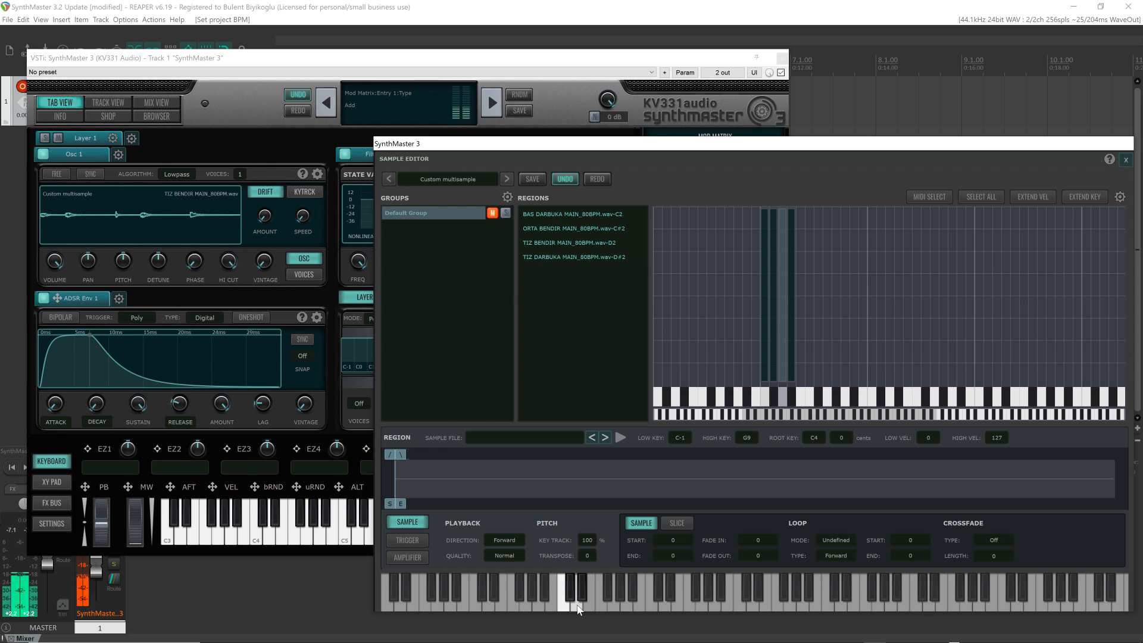
left_click(583, 592)
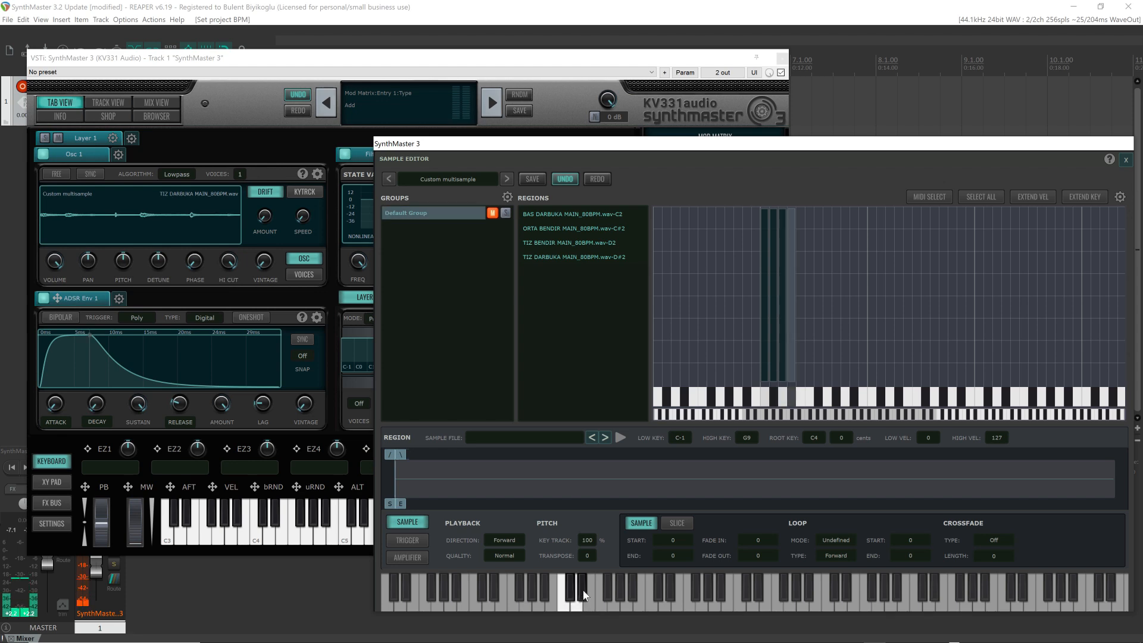
Step: Try to rename the Default Group as 80BPM
double_click(425, 212)
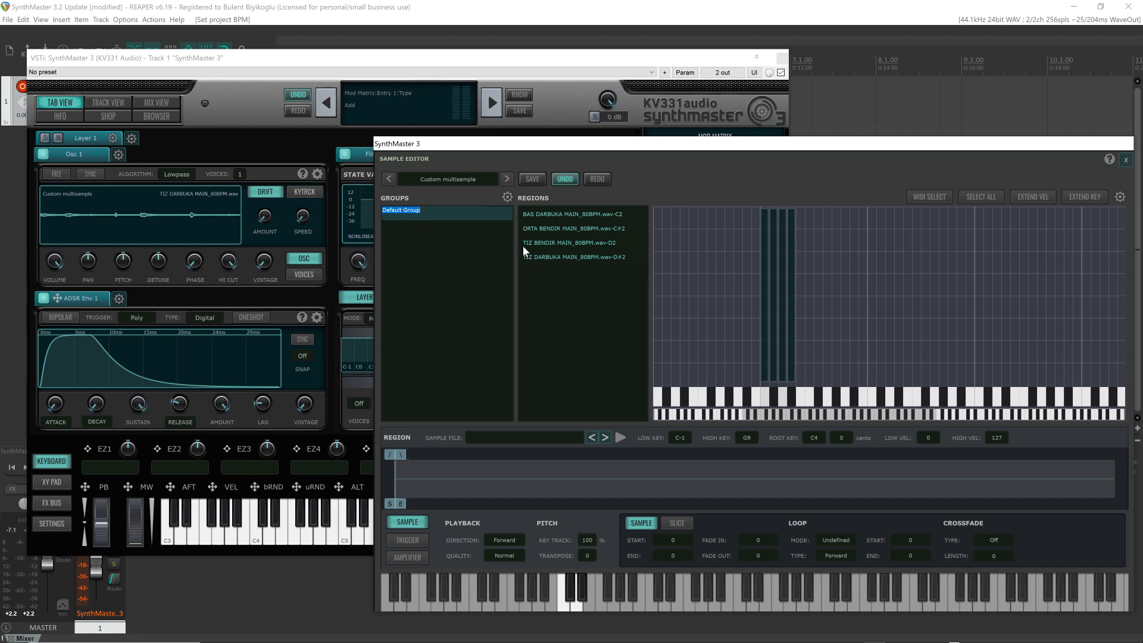
type("80BPM")
key("Return")
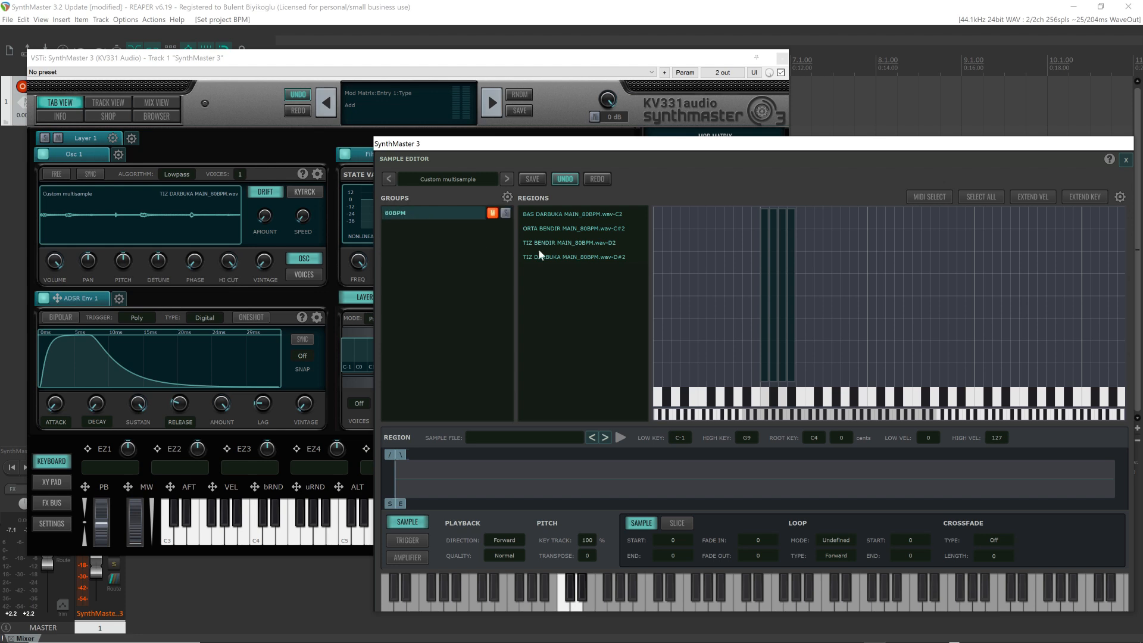
Step: Create an empty group in the Sample Editor and name it 100BPM
left_click(507, 198)
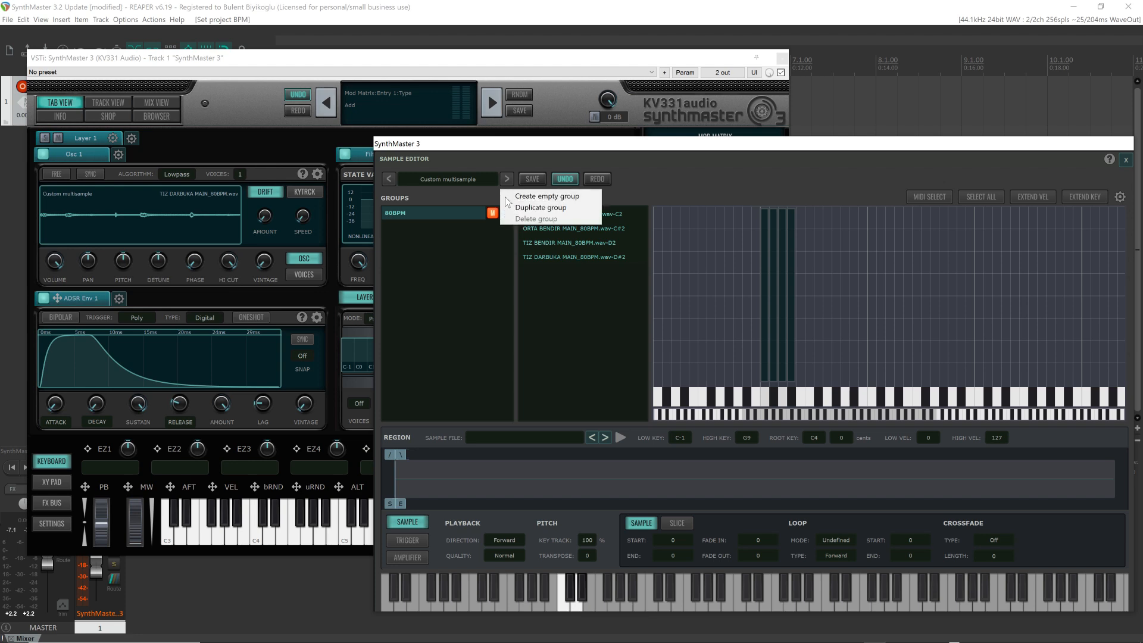
left_click(540, 197)
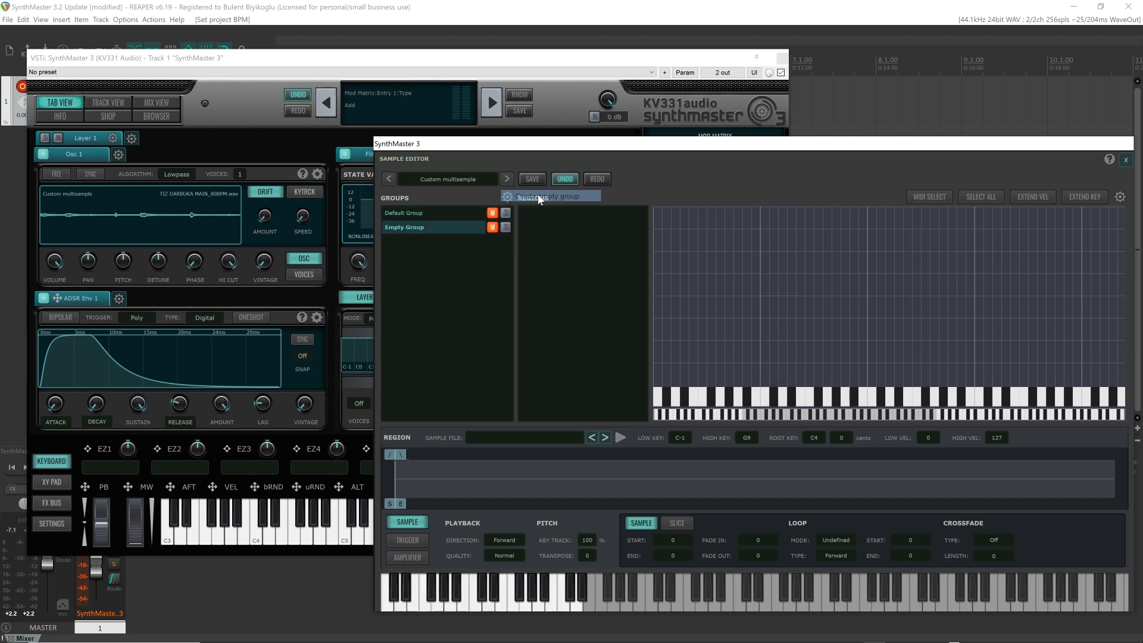
double_click(427, 229)
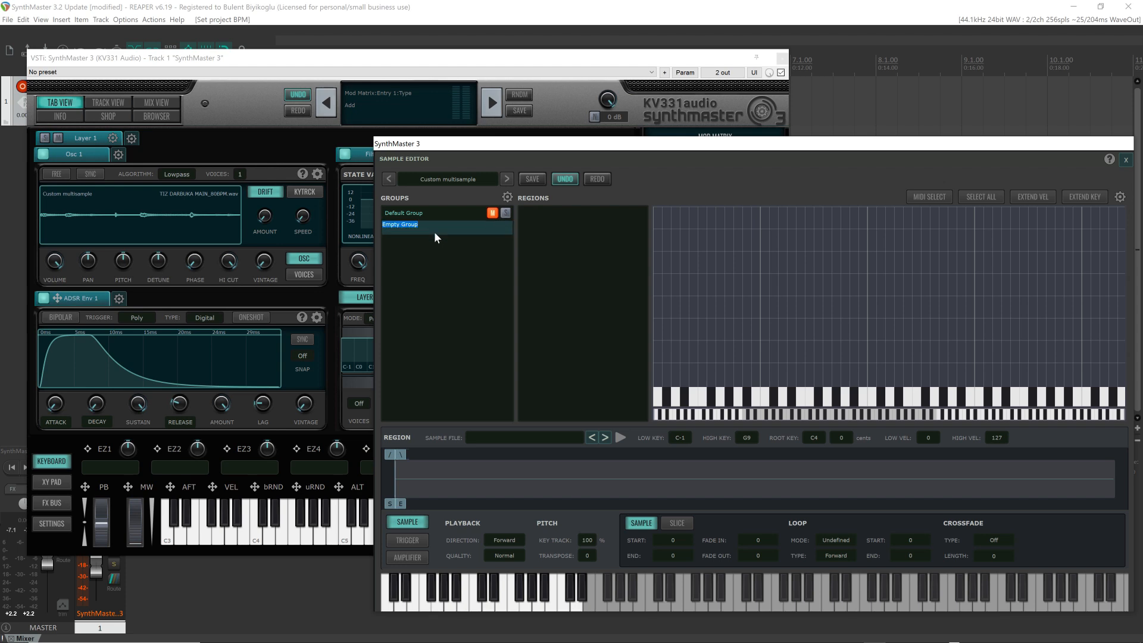
type("100BPM")
key("Return")
Step: Rename the Default Group holding the 80BPM loops as 80BPM
double_click(424, 212)
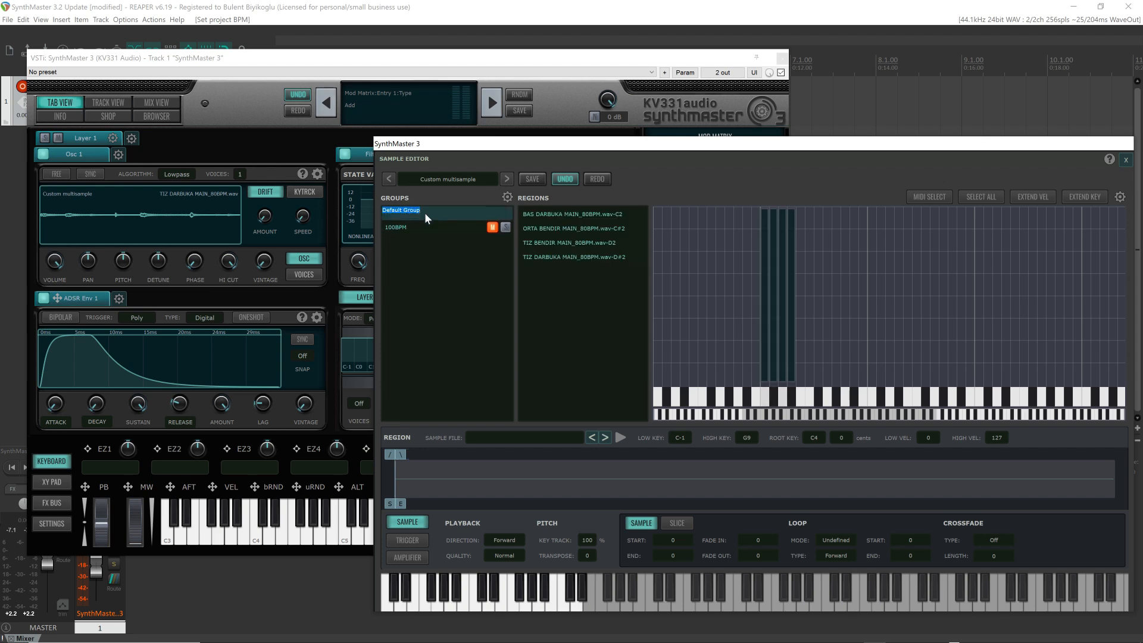
type("80BPM")
key("Return")
Step: Make the 100BPM group current, switch to File Explorer and open Sample Import > Slice Import on the DATA (E:) drive
left_click(428, 229)
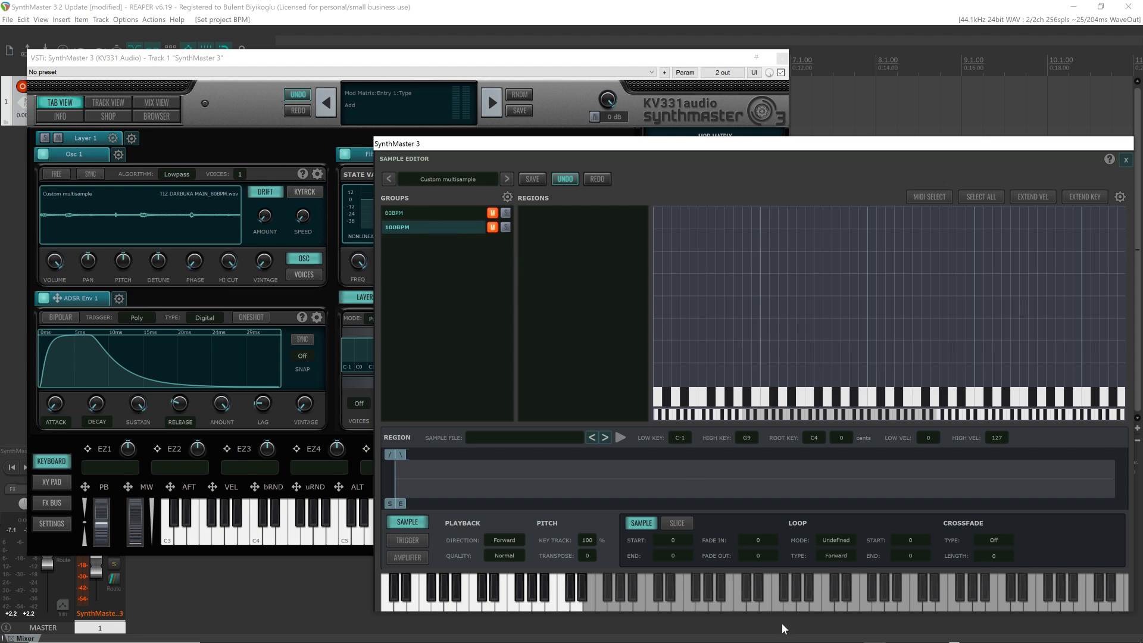
left_click_drag(556, 148, 536, 130)
mouse_move(672, 641)
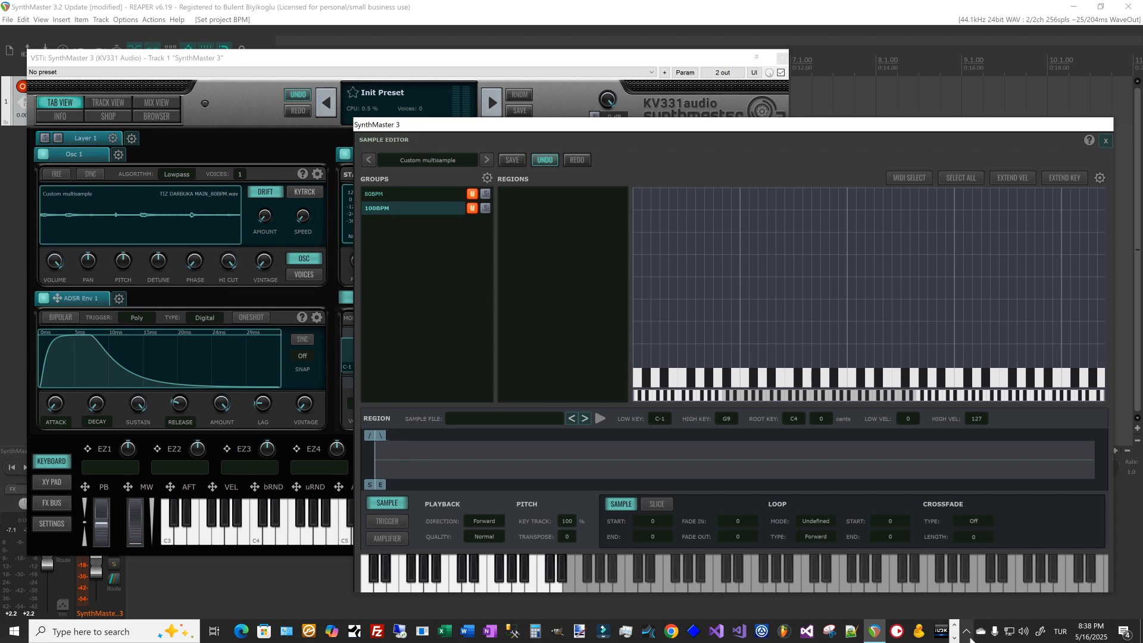
left_click(955, 637)
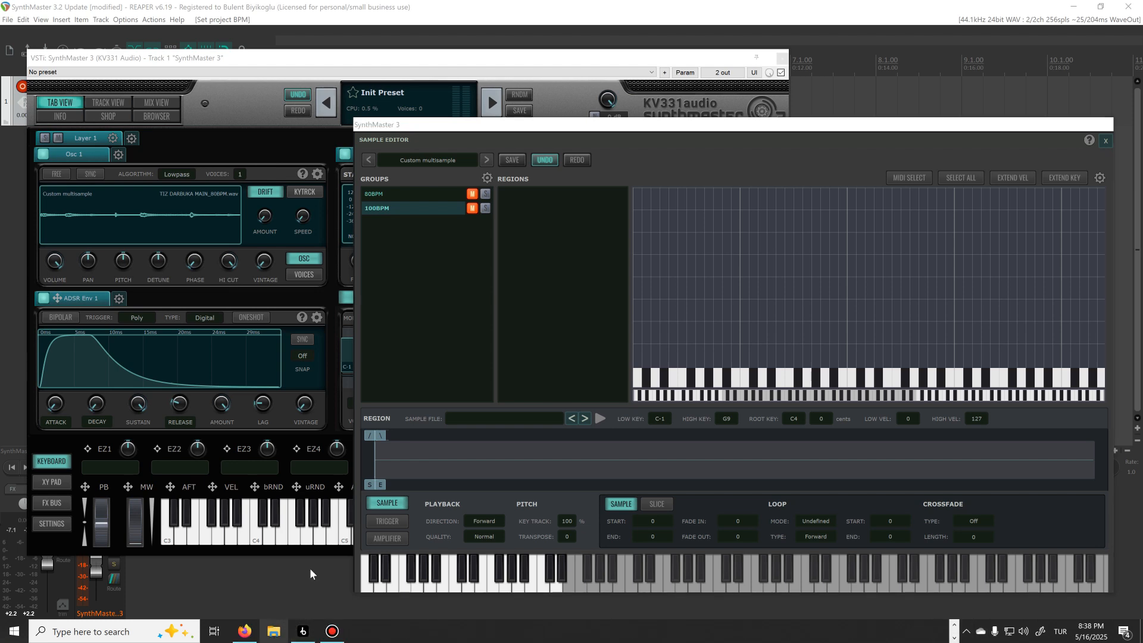
left_click(274, 631)
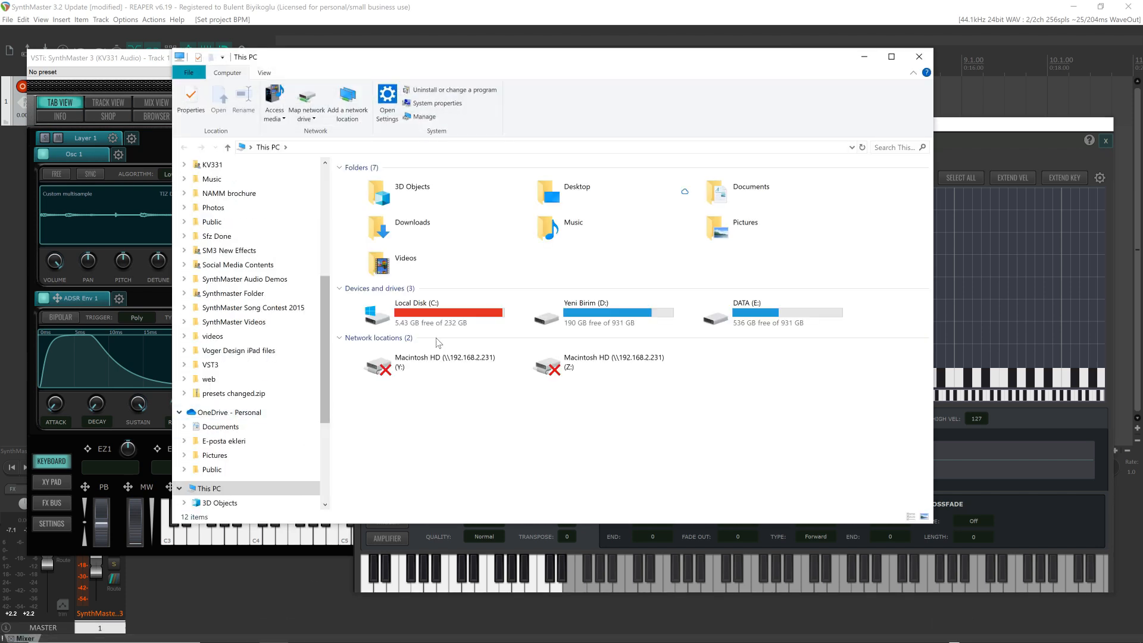
double_click(775, 325)
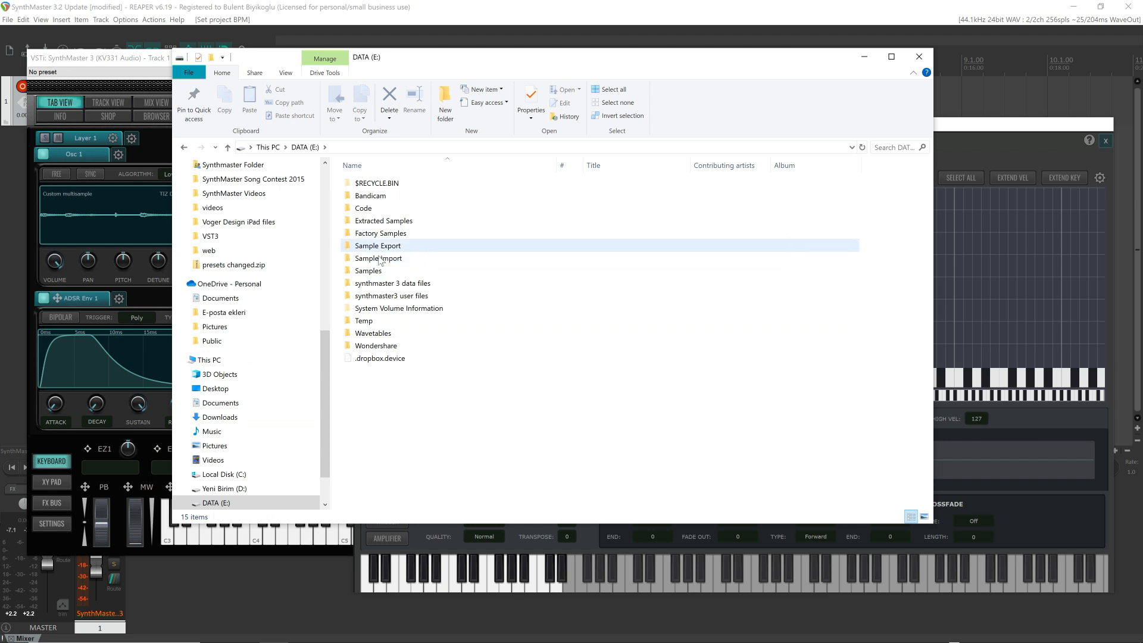
double_click(379, 259)
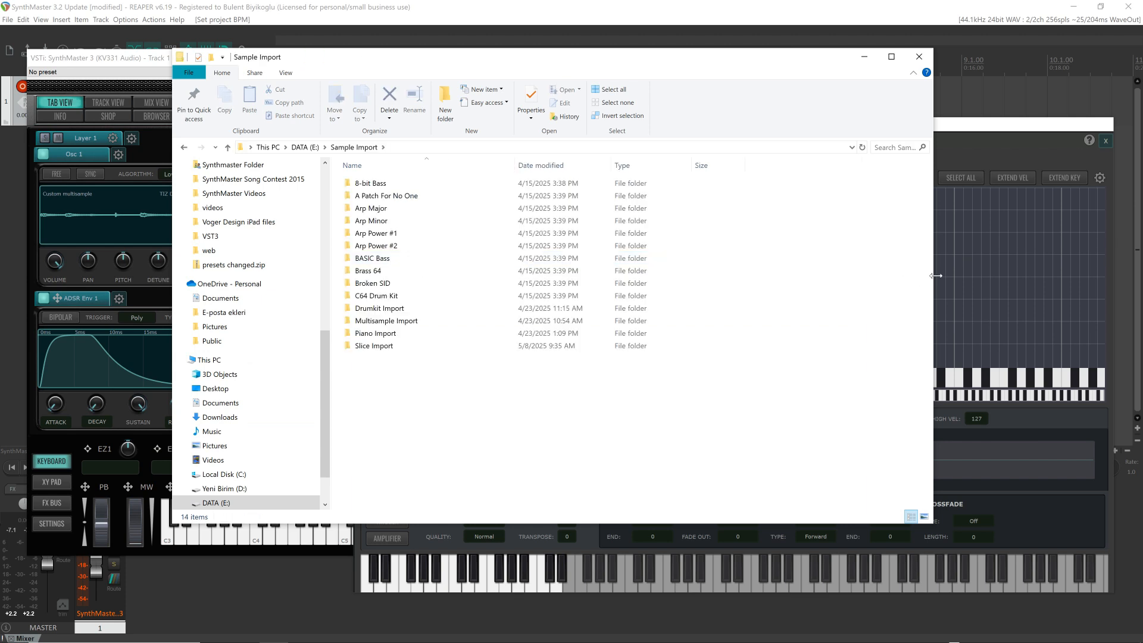
left_click_drag(936, 276, 720, 276)
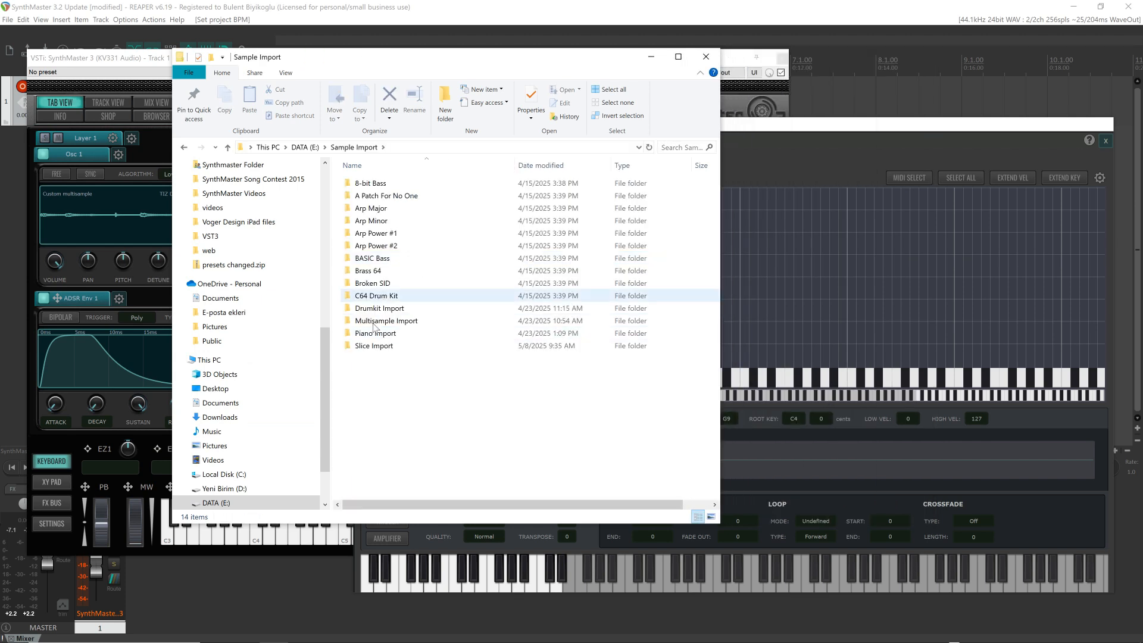
double_click(381, 346)
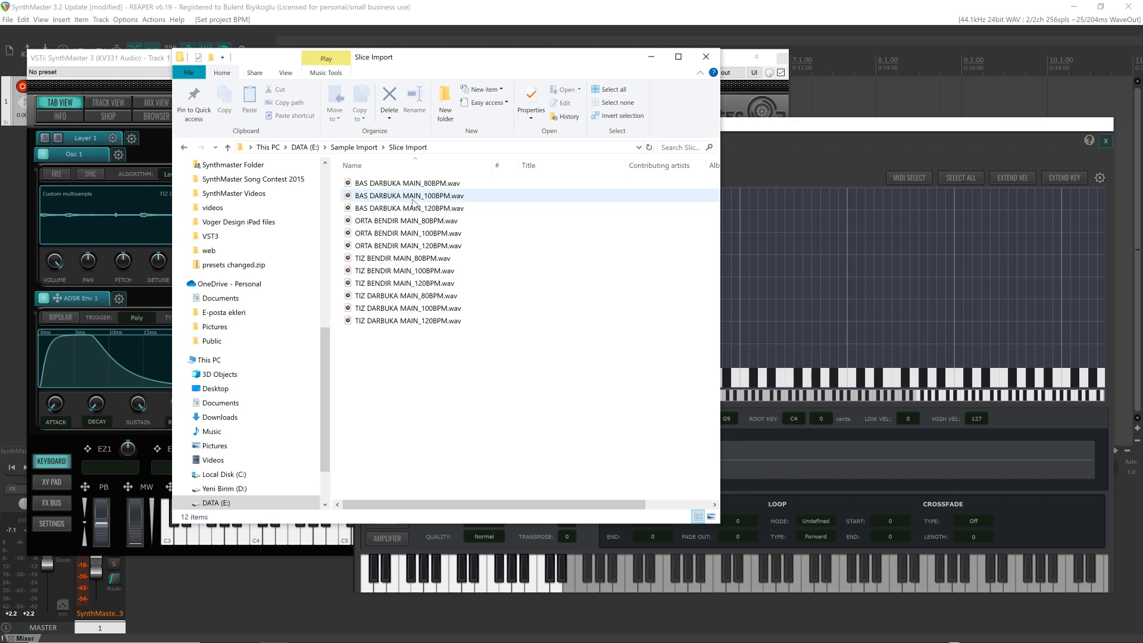
Step: Import the 100BPM wav files of BAS DARBUKA MAIN, ORTA BENDIR MAIN, TIZ BENDIR MAIN and TIZ DARBUKA MAIN into the 100BPM group from C2
left_click(404, 197)
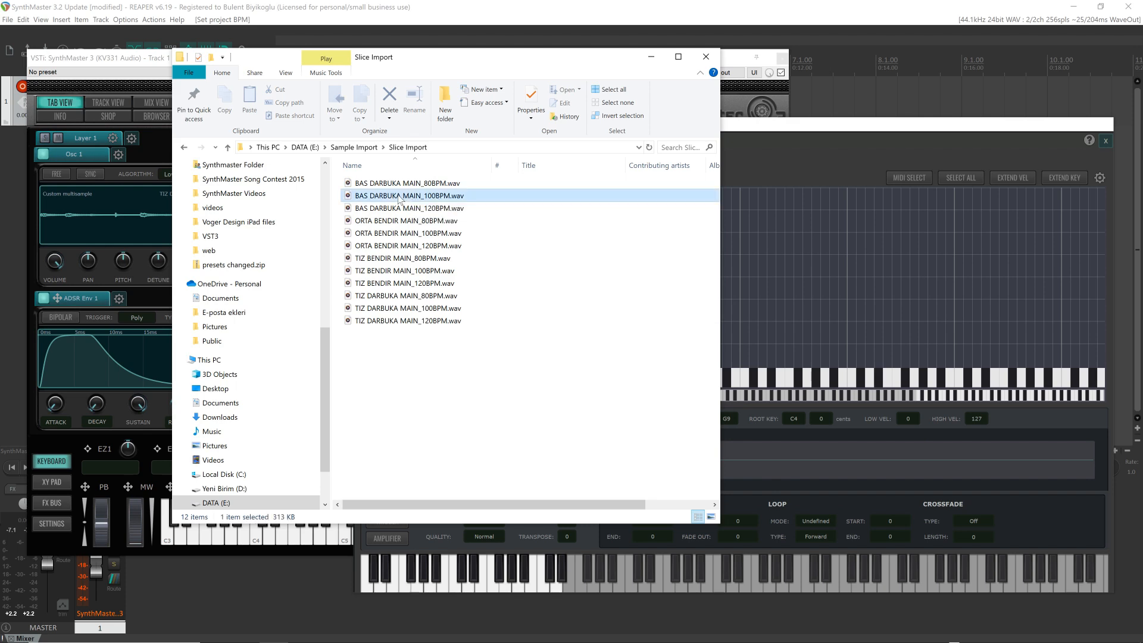
left_click(407, 234, "ctrl")
left_click(398, 272, "ctrl")
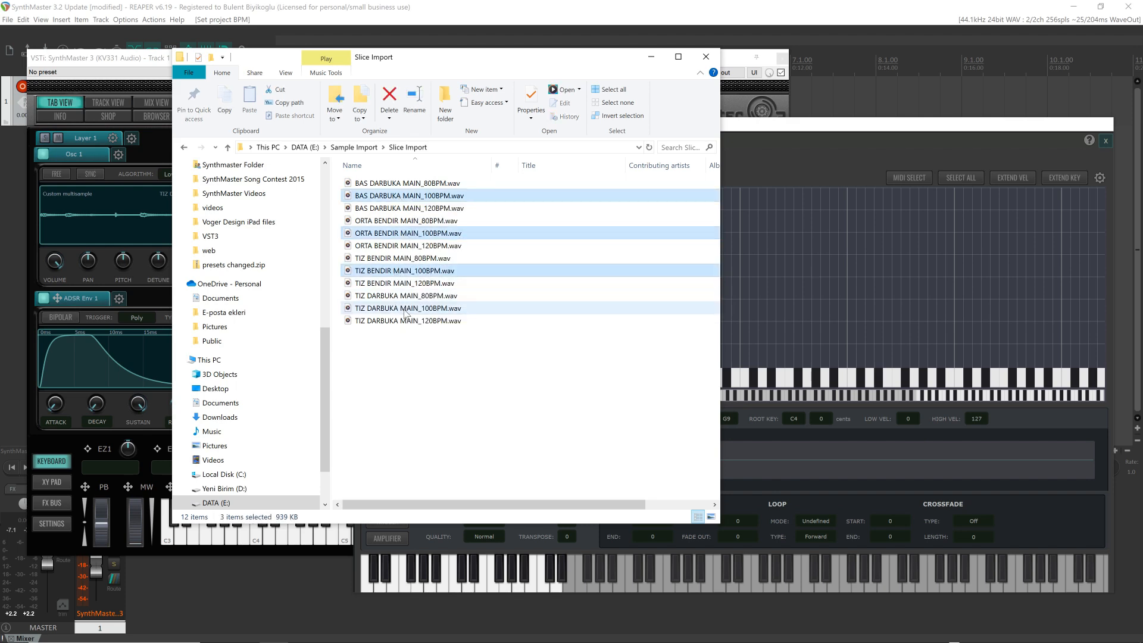
left_click(406, 308, "ctrl")
left_click_drag(449, 67, 429, 304)
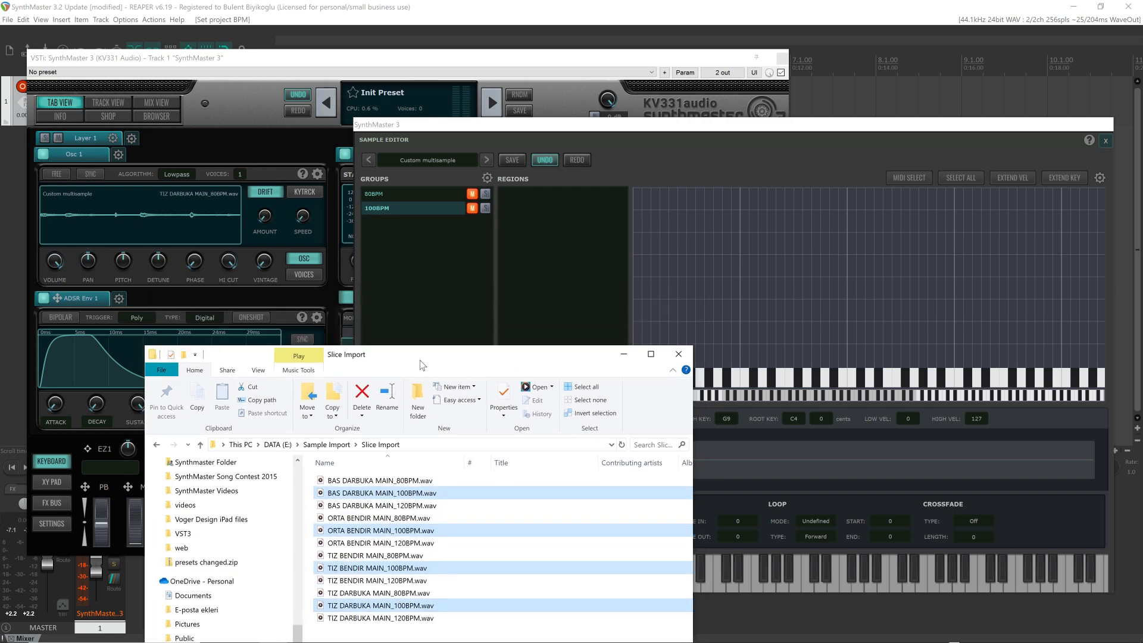
left_click_drag(391, 496, 750, 198)
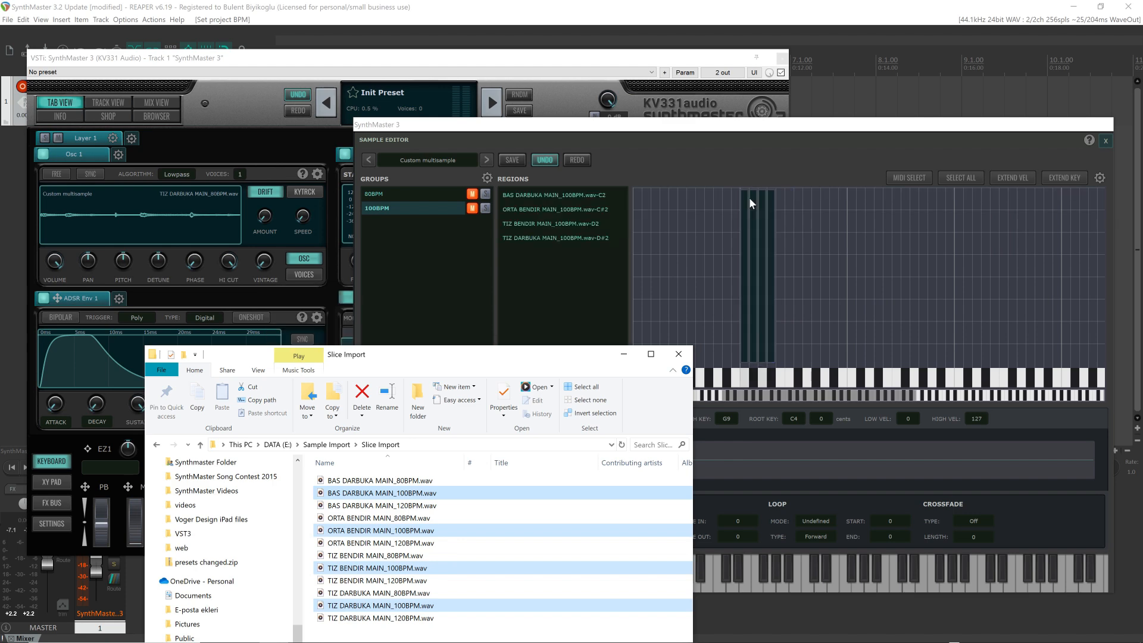
left_click(412, 194)
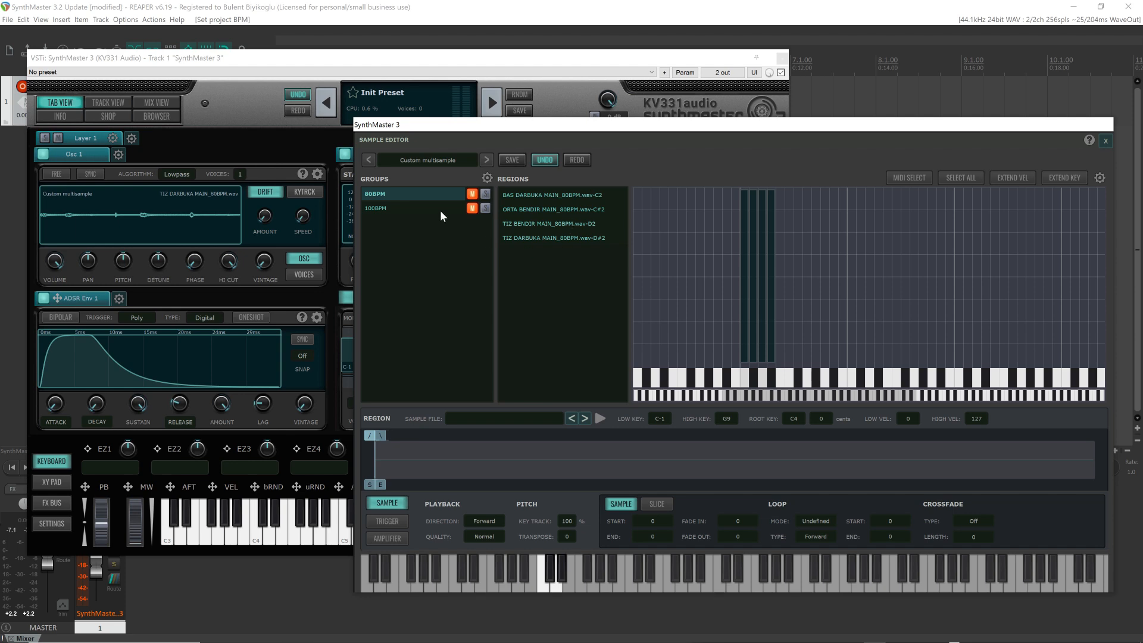
left_click(389, 210)
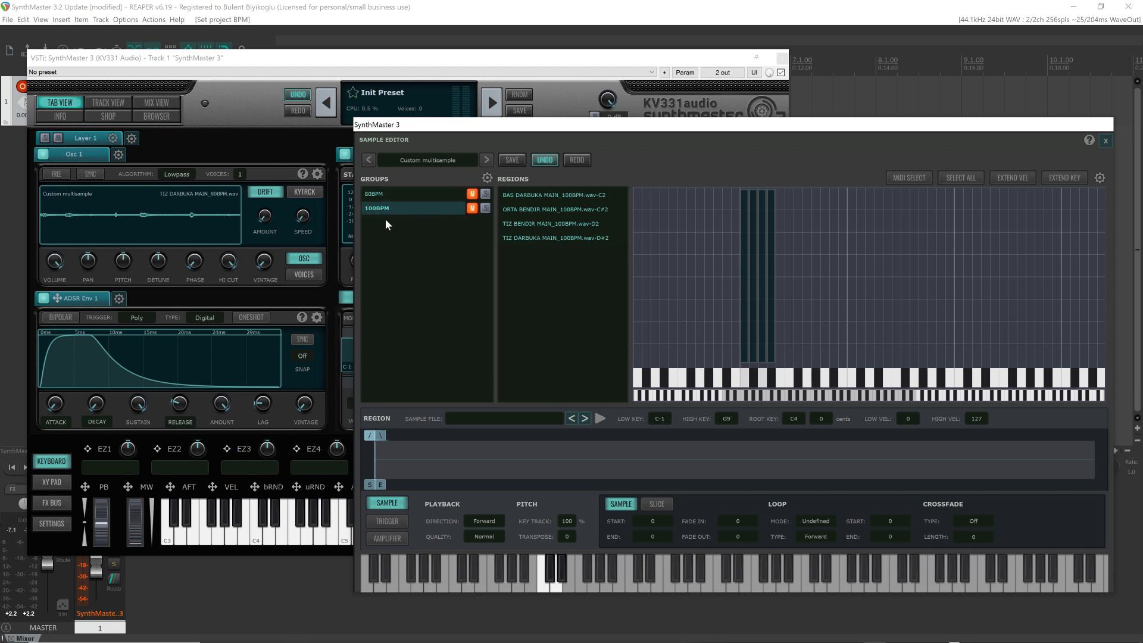
Step: Create a third, empty group and name it 120BPM
left_click(487, 178)
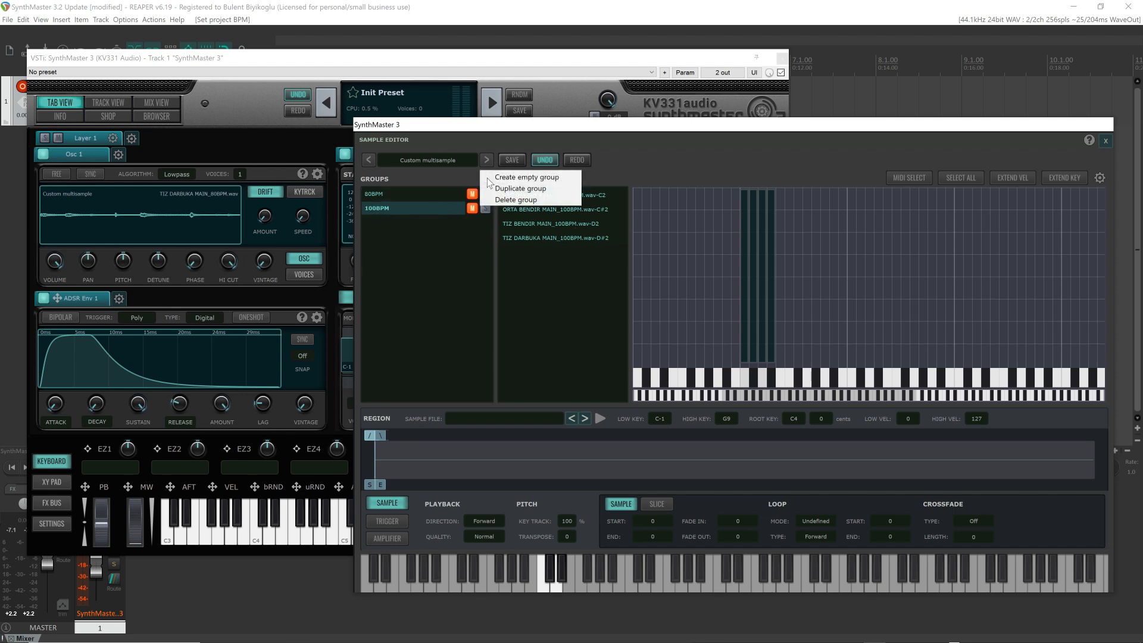
left_click(527, 177)
double_click(427, 227)
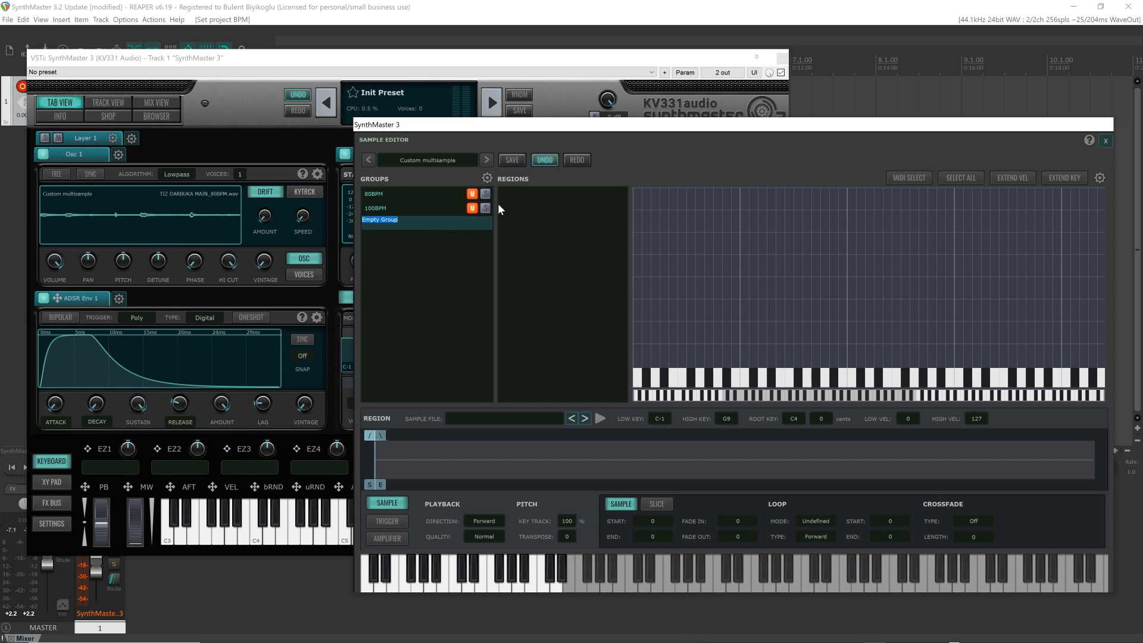
type("230")
key("Return")
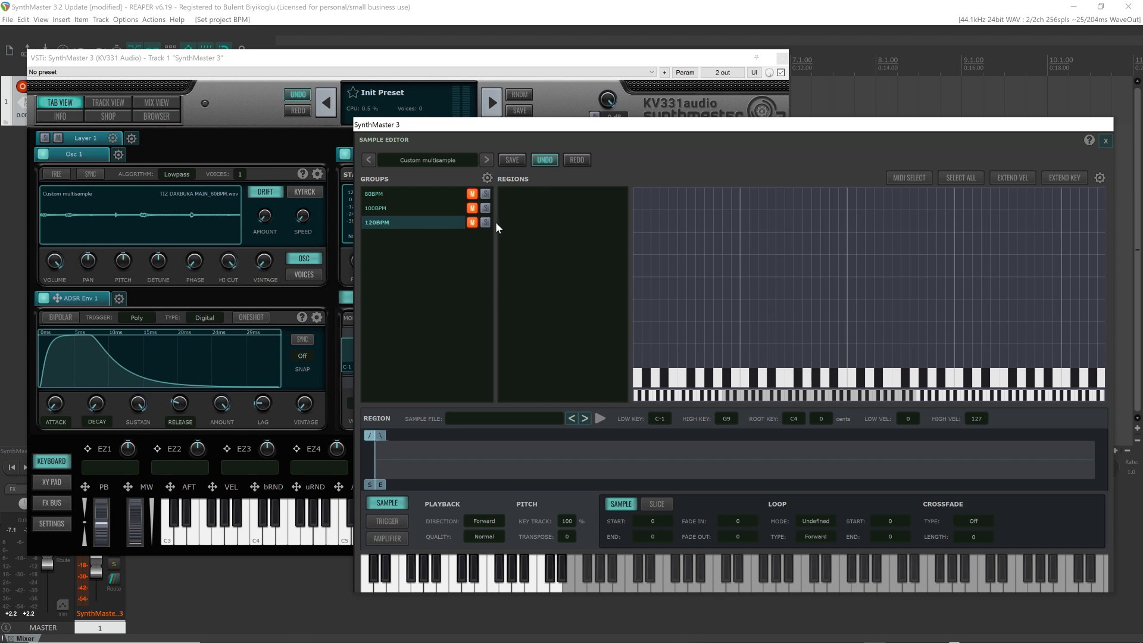
Step: Import the four 120BPM wav files from the Slice Import folder in File Explorer into the 120BPM group, starting at C2
mouse_move(581, 642)
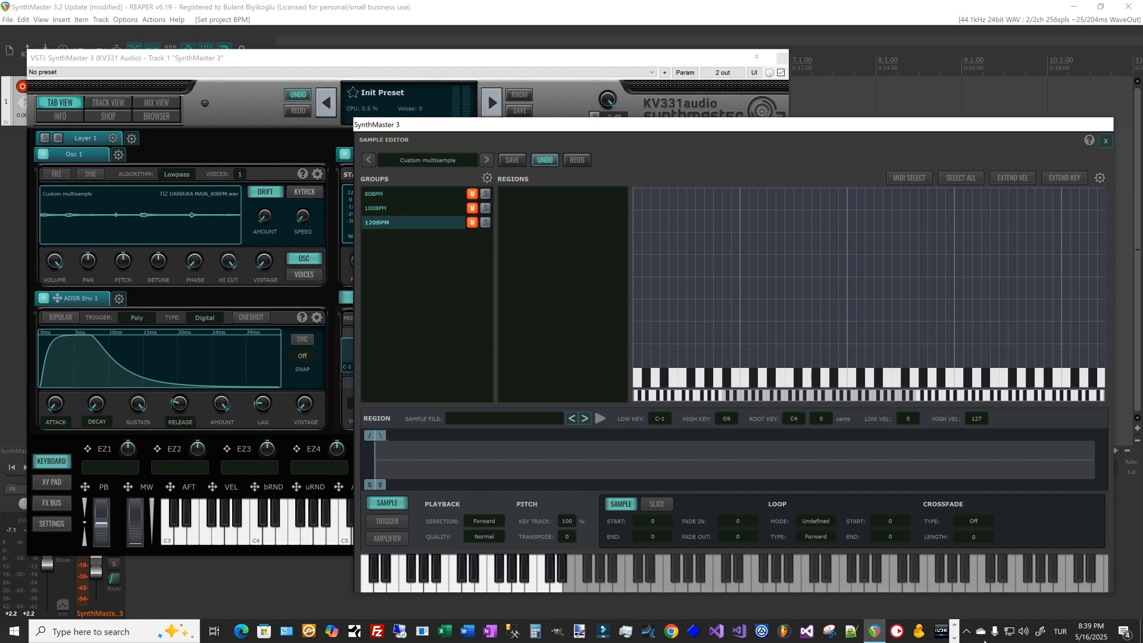
left_click(954, 638)
left_click(274, 631)
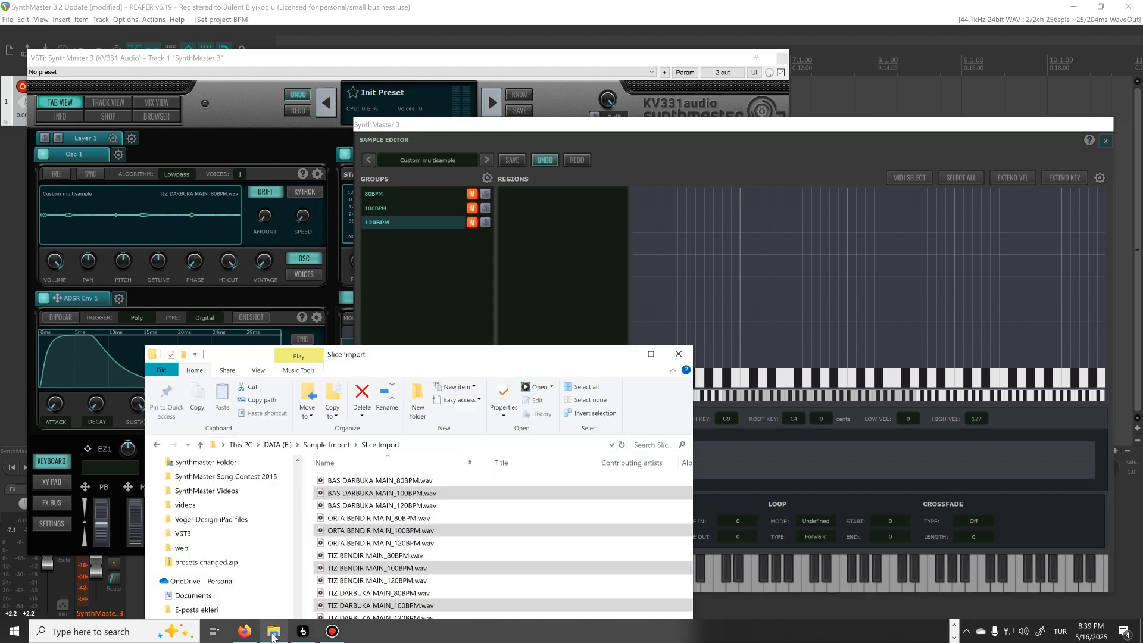
left_click_drag(388, 354, 301, 150)
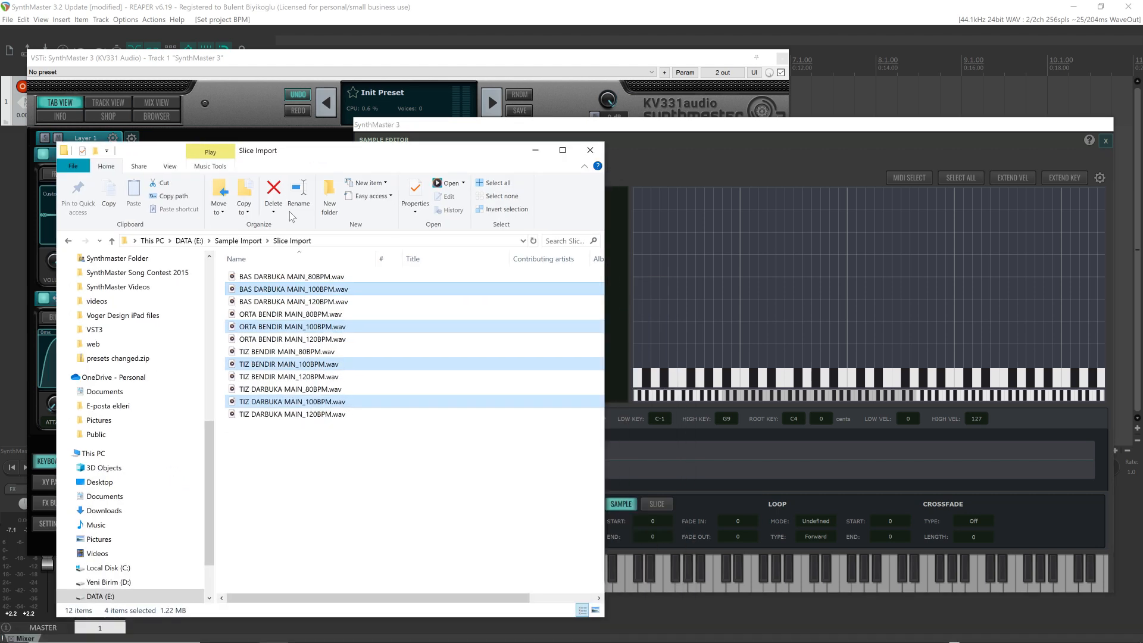
left_click(296, 303)
left_click(296, 340, "ctrl")
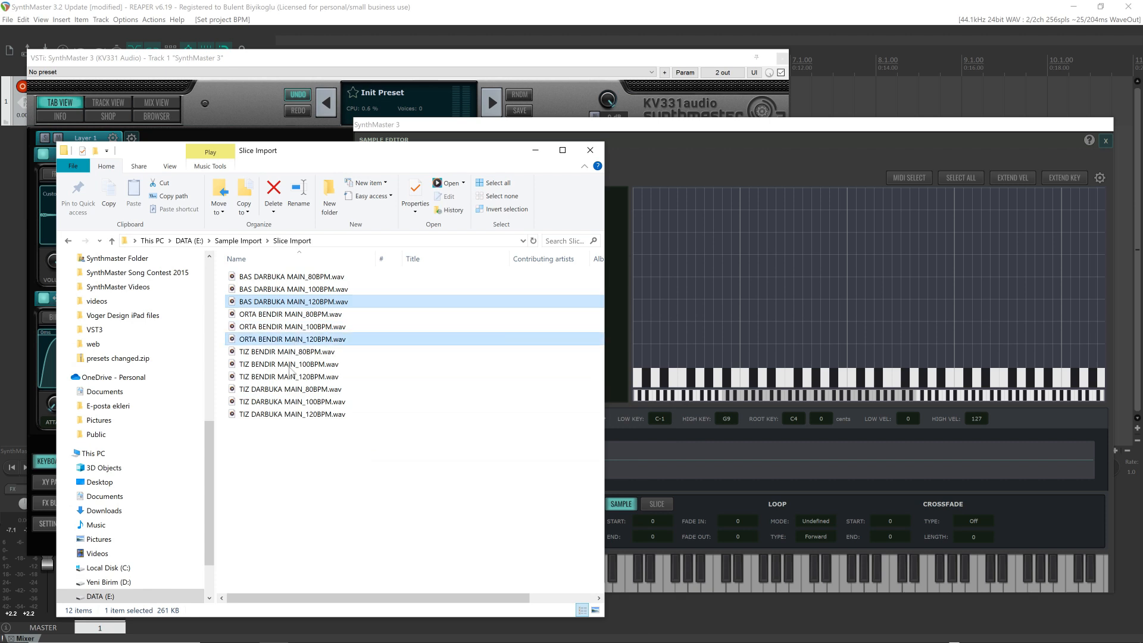
left_click(300, 377, "ctrl")
left_click(301, 415, "ctrl")
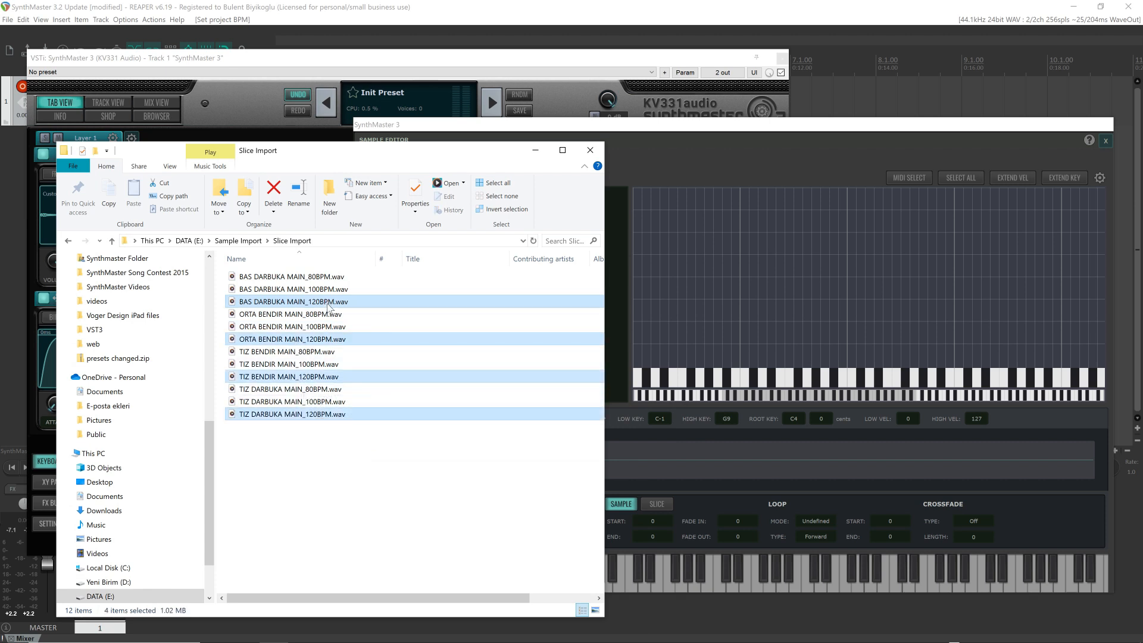
left_click_drag(331, 305, 746, 200)
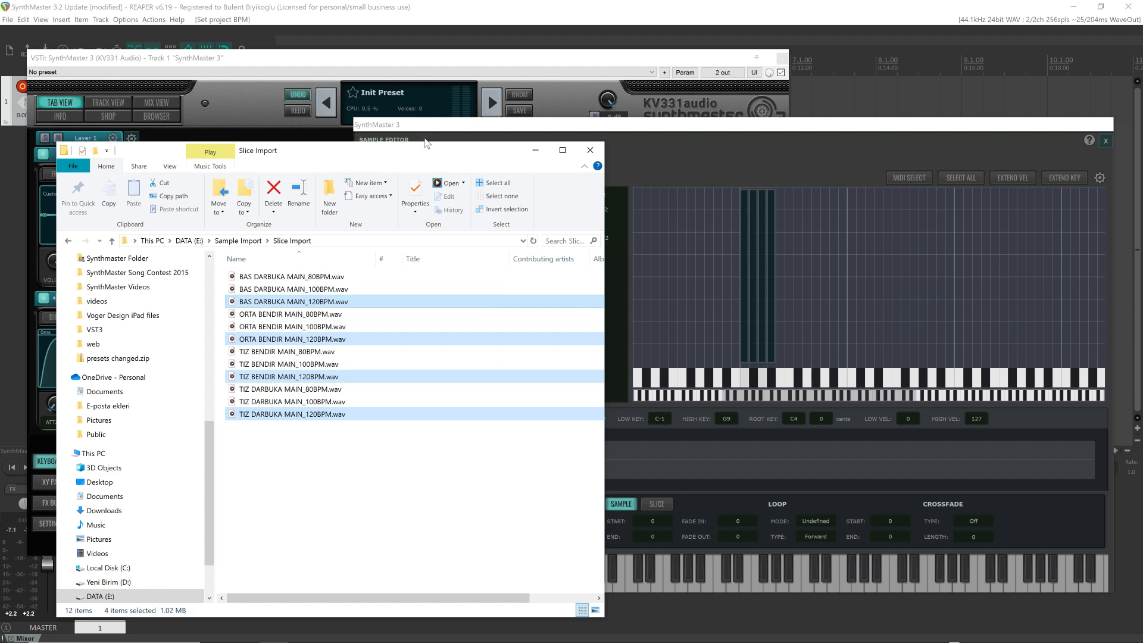
left_click(536, 150)
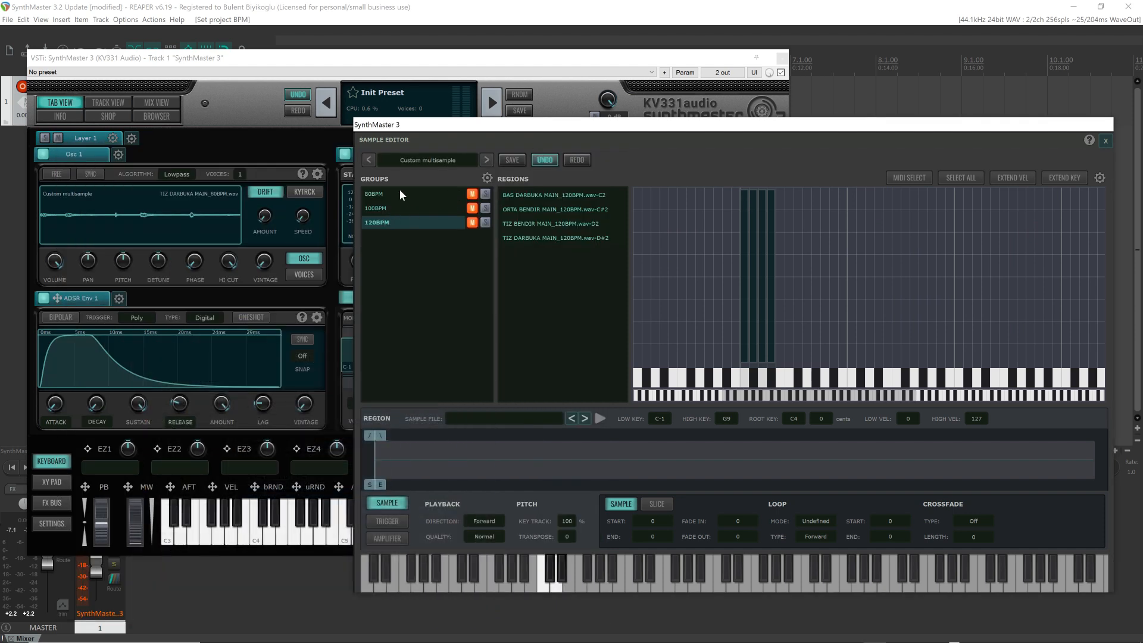
Step: Set the 80BPM group's BPM tempo trigger range to low 40 and high 99
left_click(399, 195)
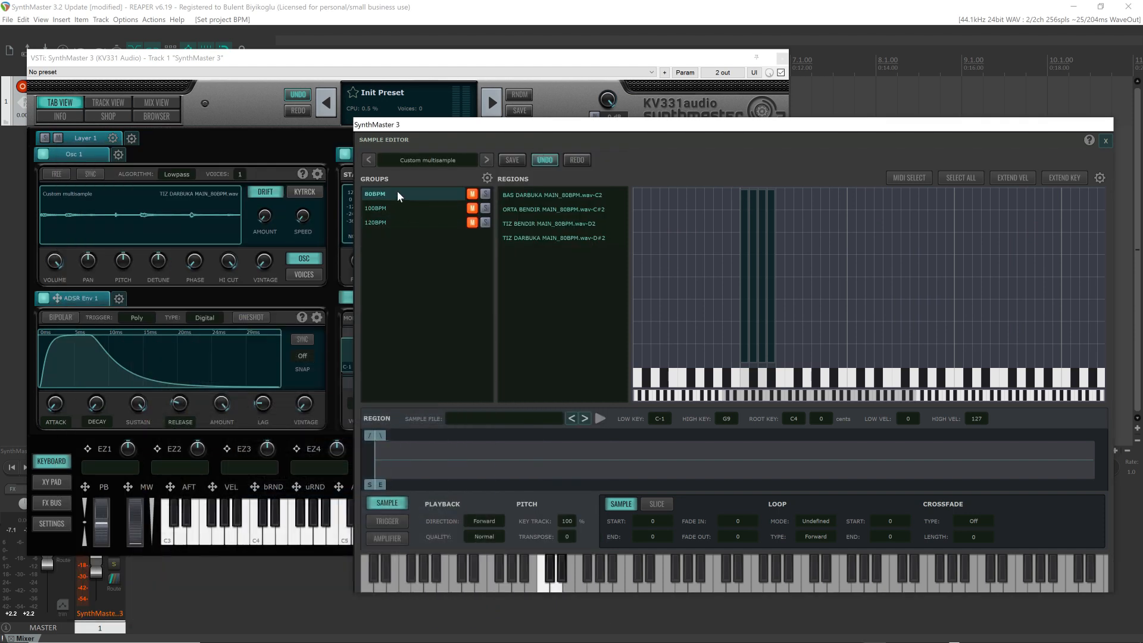
left_click(388, 521)
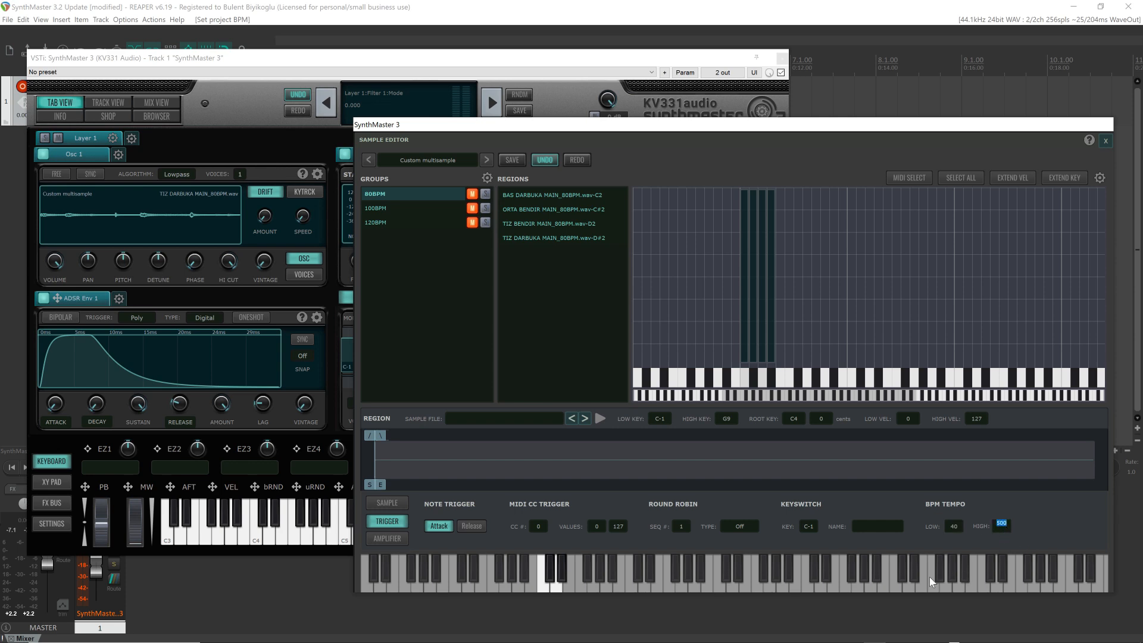
type("99")
Step: Set the 100BPM group's BPM tempo trigger range to low 100 and high 119
left_click(409, 210)
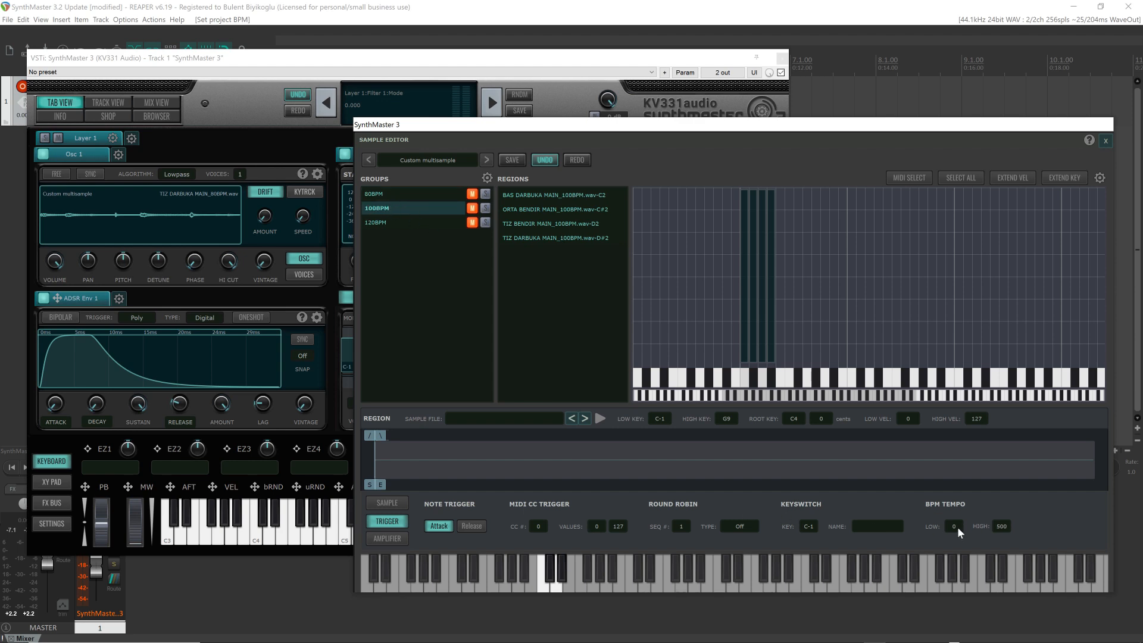
type("100")
left_click(1005, 526)
type("119")
Step: Set the 120BPM group's BPM tempo trigger range to low 120 and high 240, and move the Sample Editor off REAPER's tempo display
left_click(391, 223)
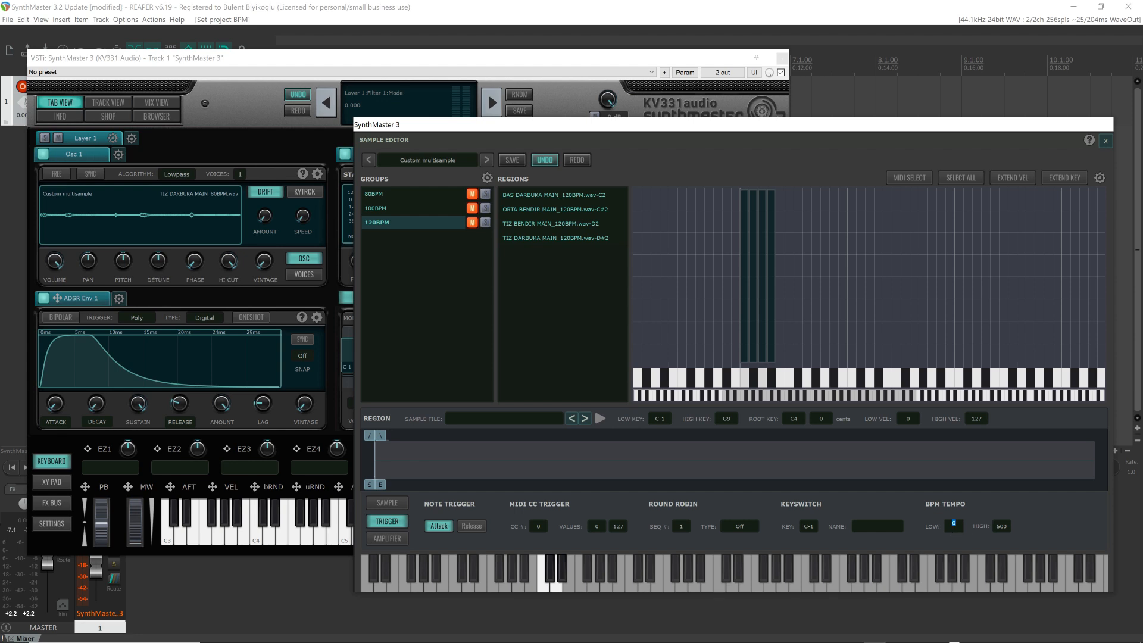
type("120")
left_click(1002, 524)
type("240")
left_click_drag(607, 123, 457, 94)
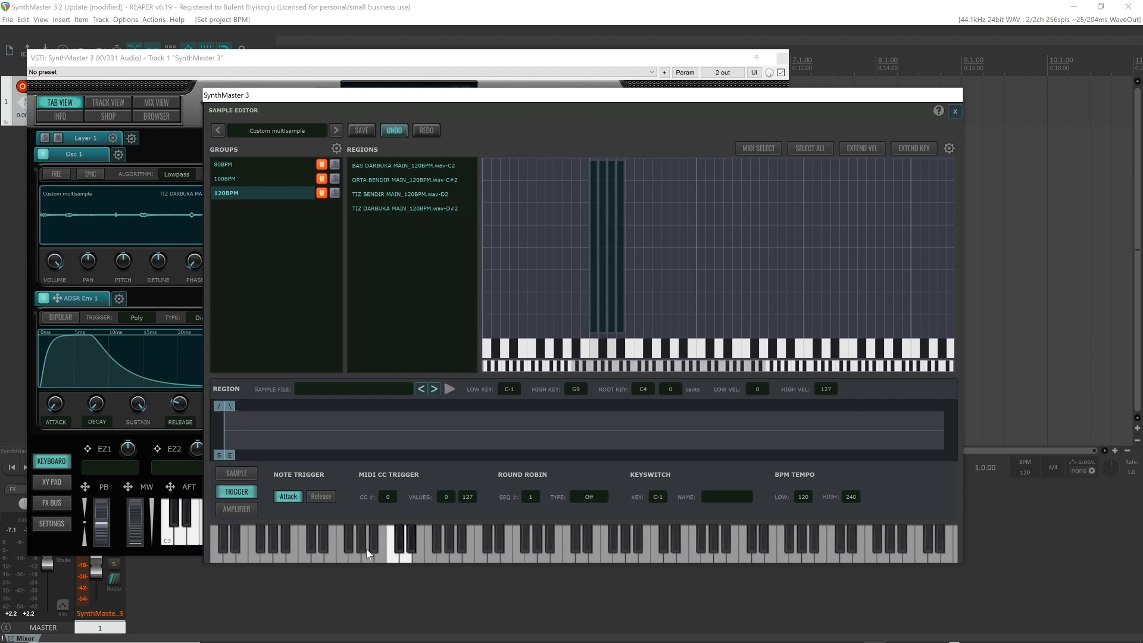
Step: Play the C2, D2 and D#2 loops on the Sample Editor keyboard to audition the 120BPM group
left_click(393, 556)
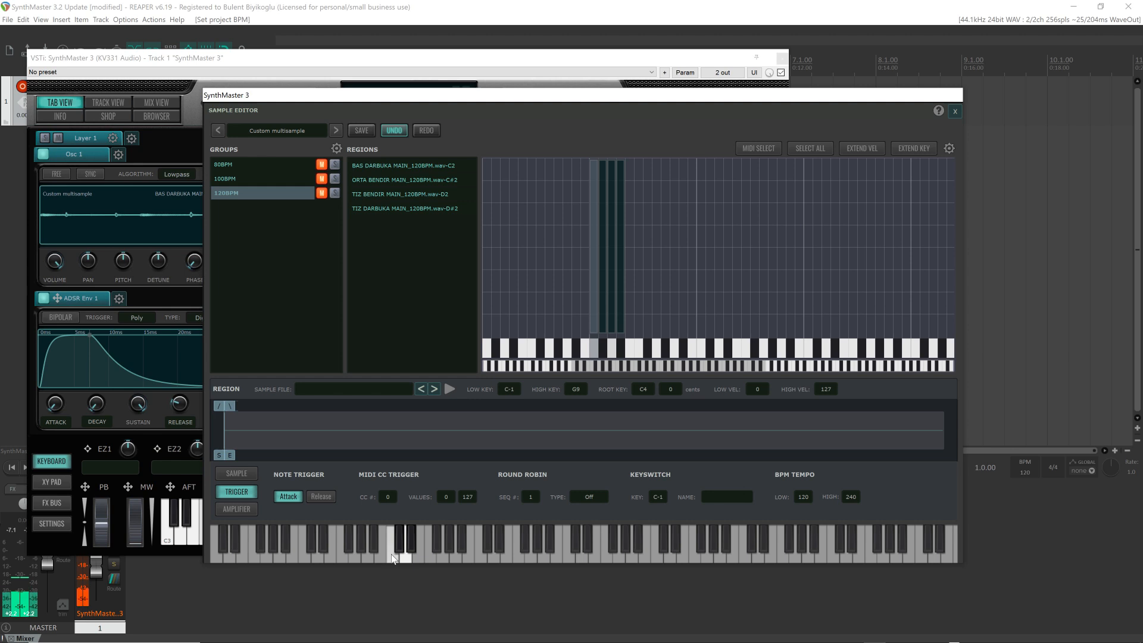
left_click(409, 559)
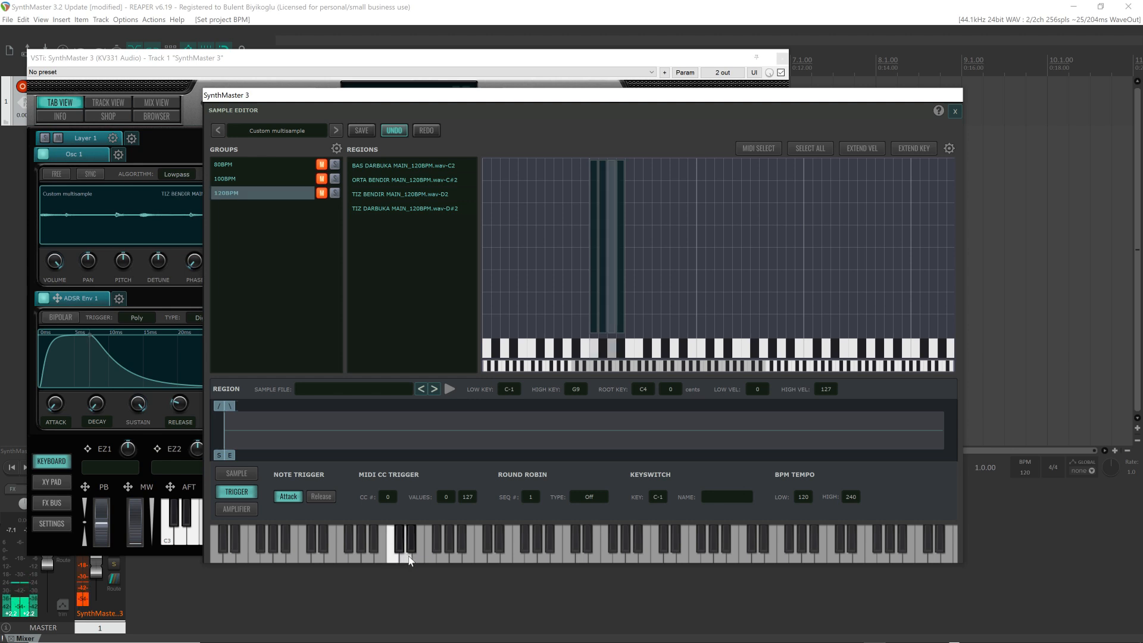
left_click(411, 550)
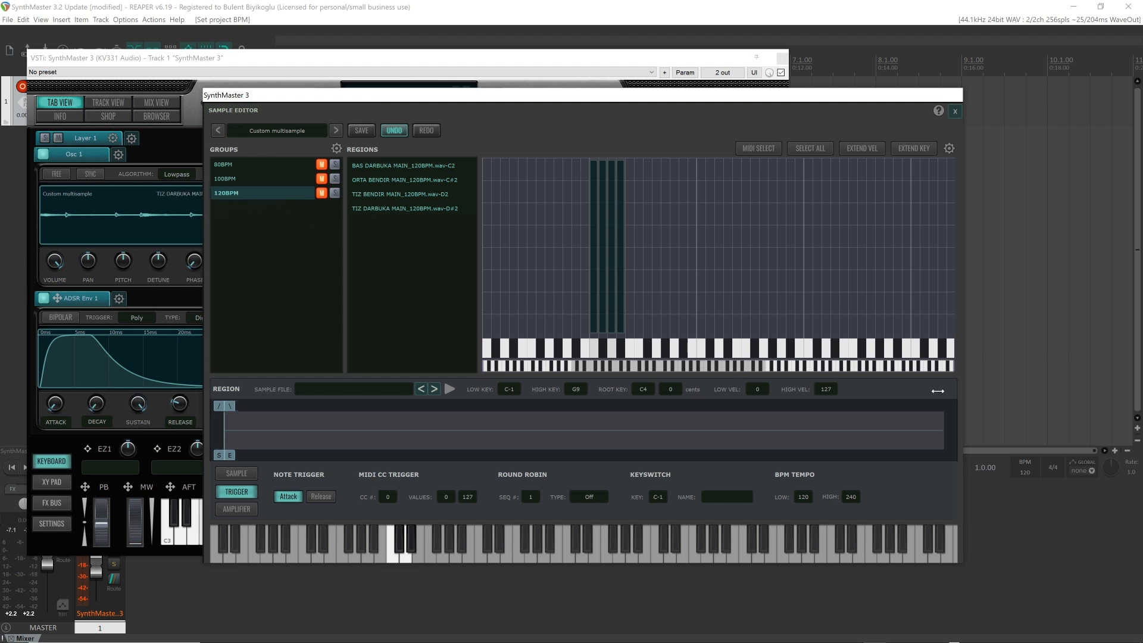
Step: Set the REAPER project tempo to 100 BPM, audition the D2 and D#2 loops, and select the 100BPM group
left_click(1026, 471)
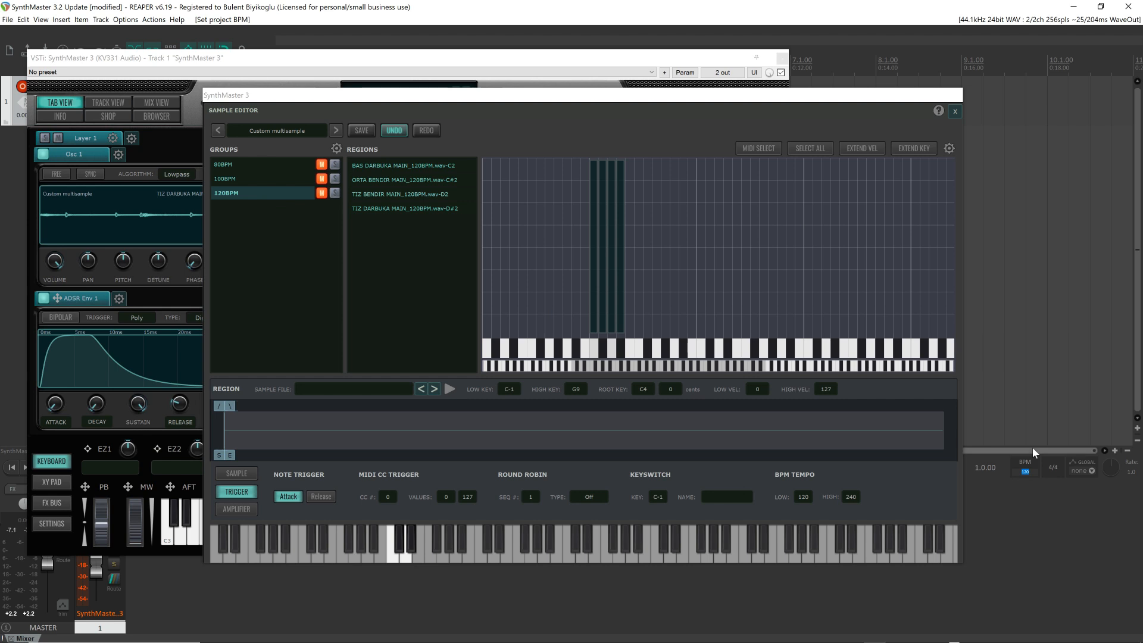
type("100")
key("Return")
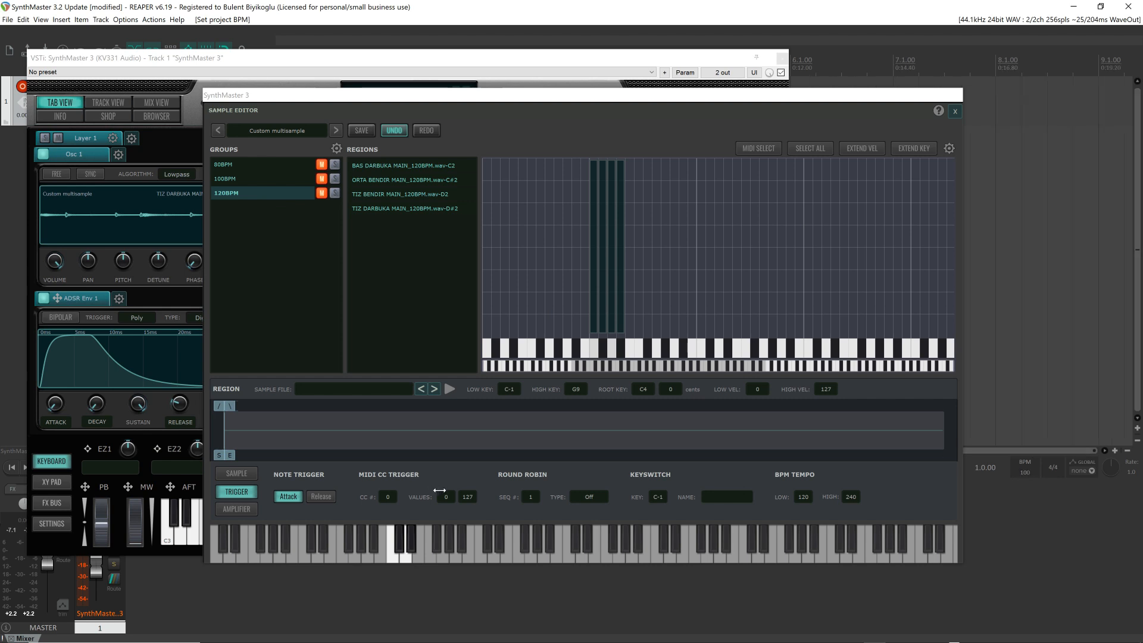
left_click(408, 554)
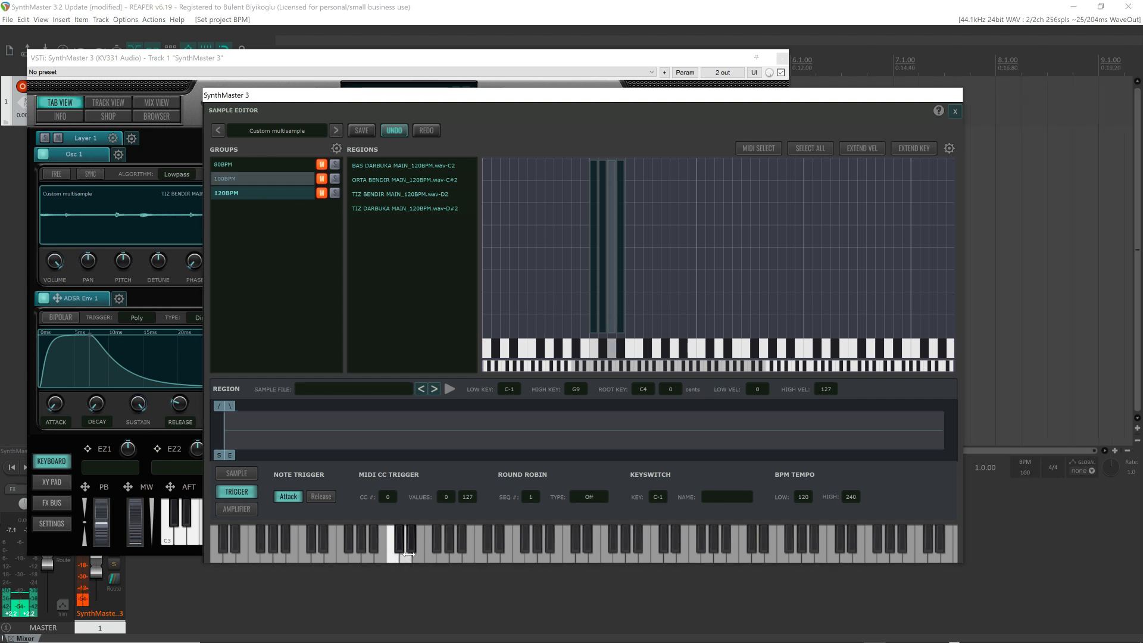
left_click(410, 547)
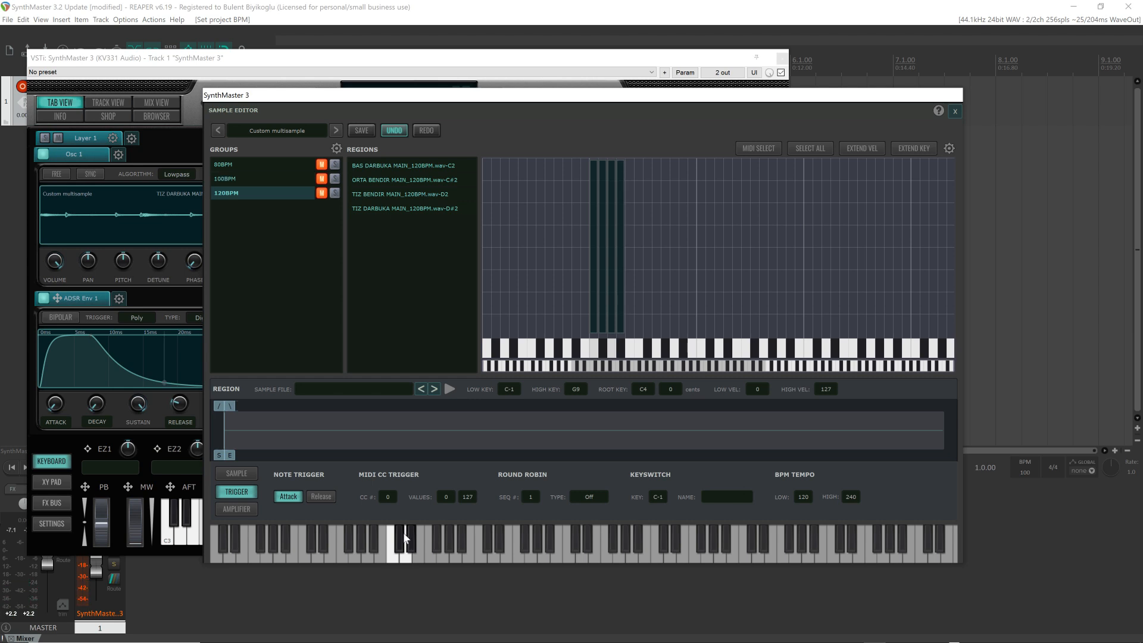
left_click(227, 178)
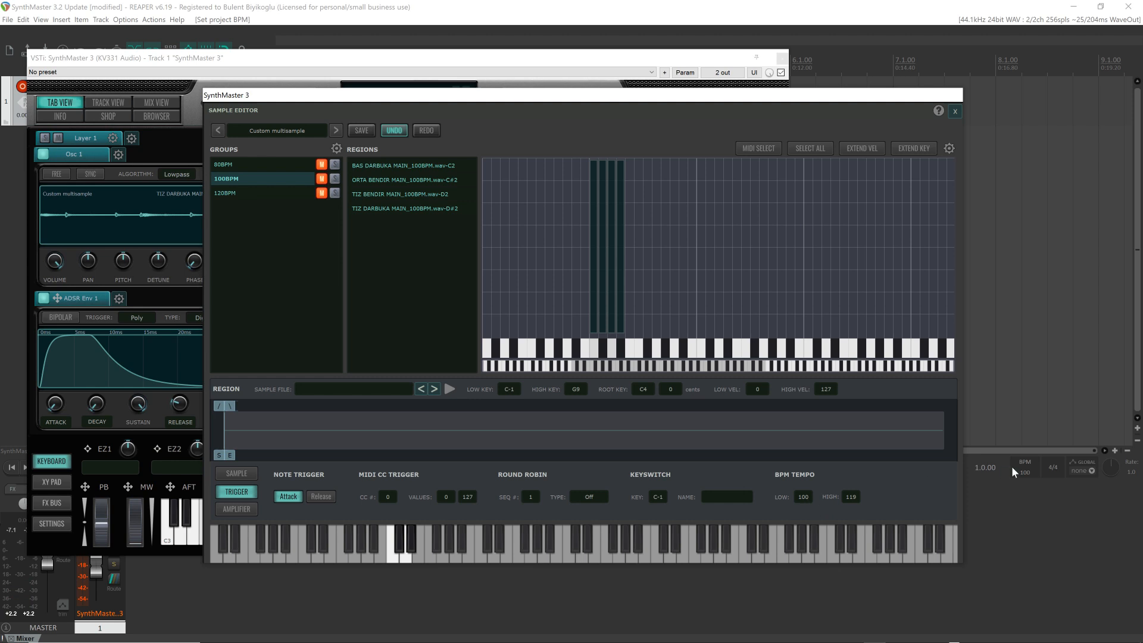
Step: Set the REAPER project tempo to 80 BPM, select the 80BPM group, and audition its D2 and D#2 loops
double_click(1026, 473)
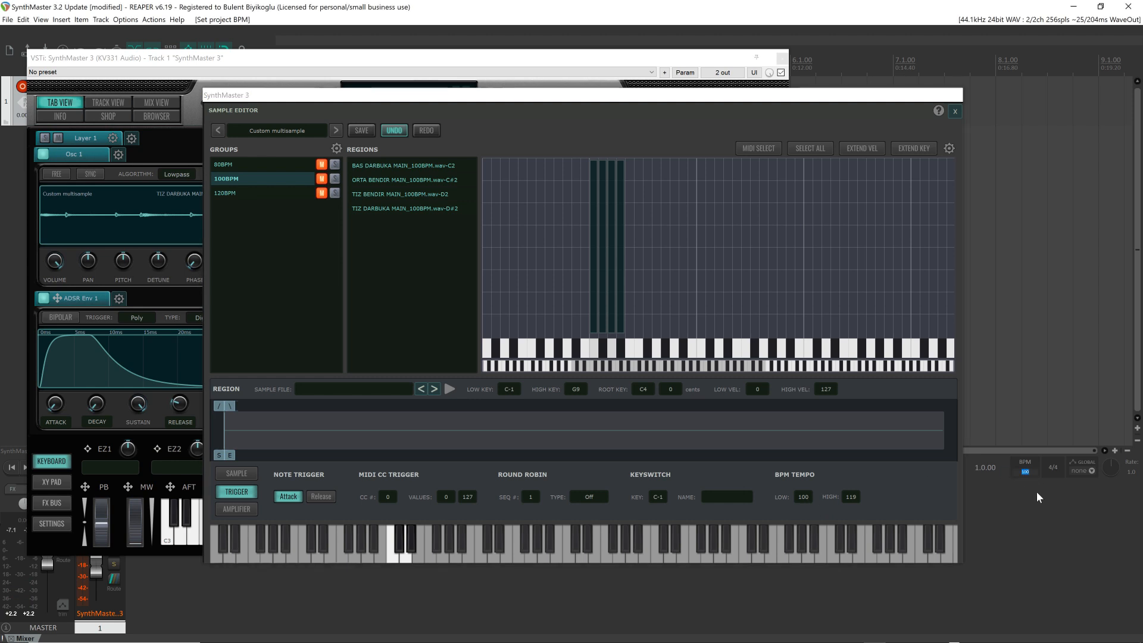
type("80")
key("Return")
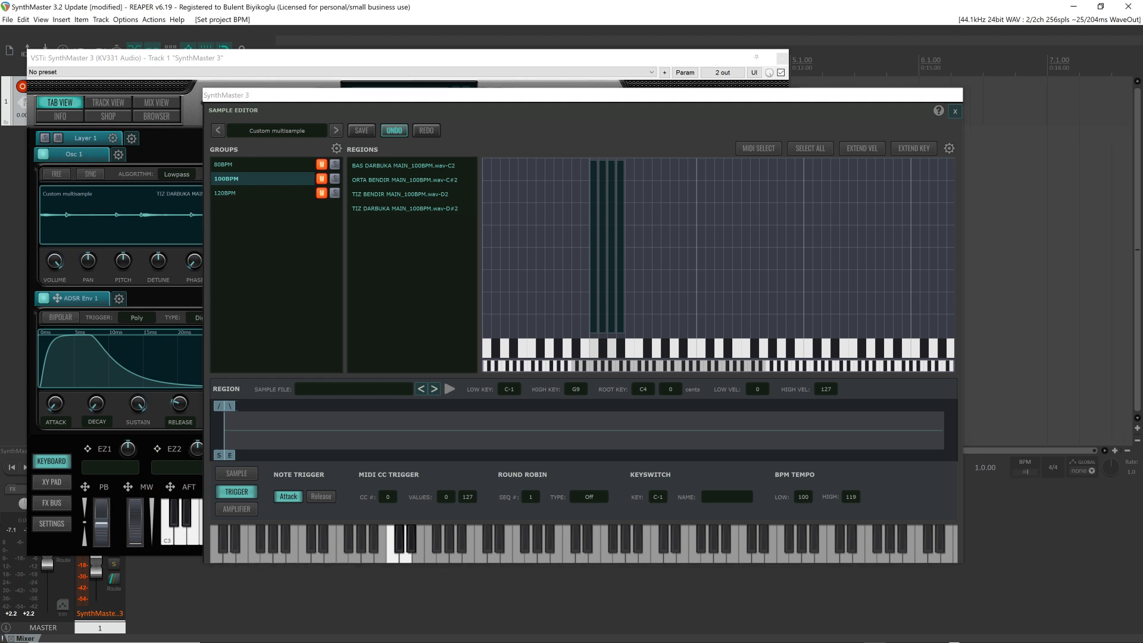
left_click(229, 167)
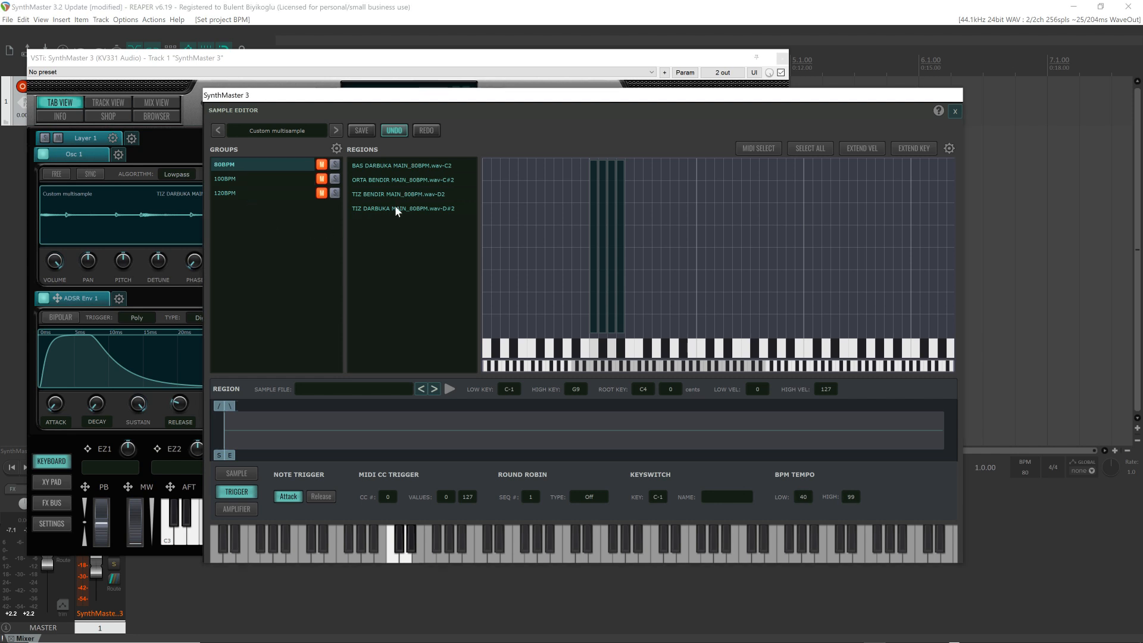
left_click(406, 560)
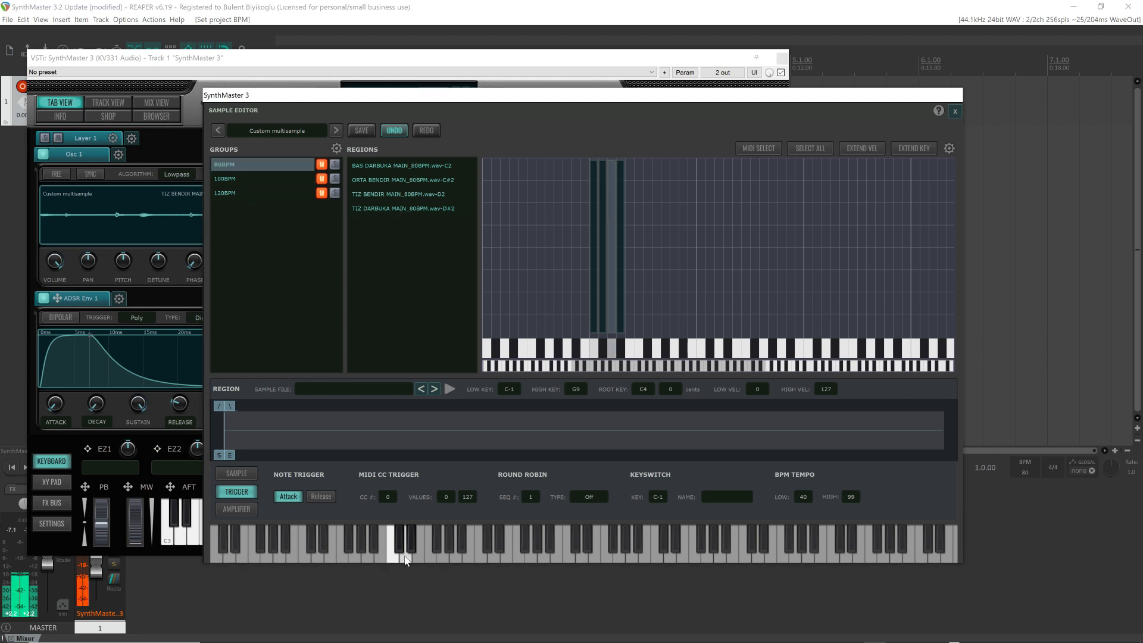
left_click(271, 168)
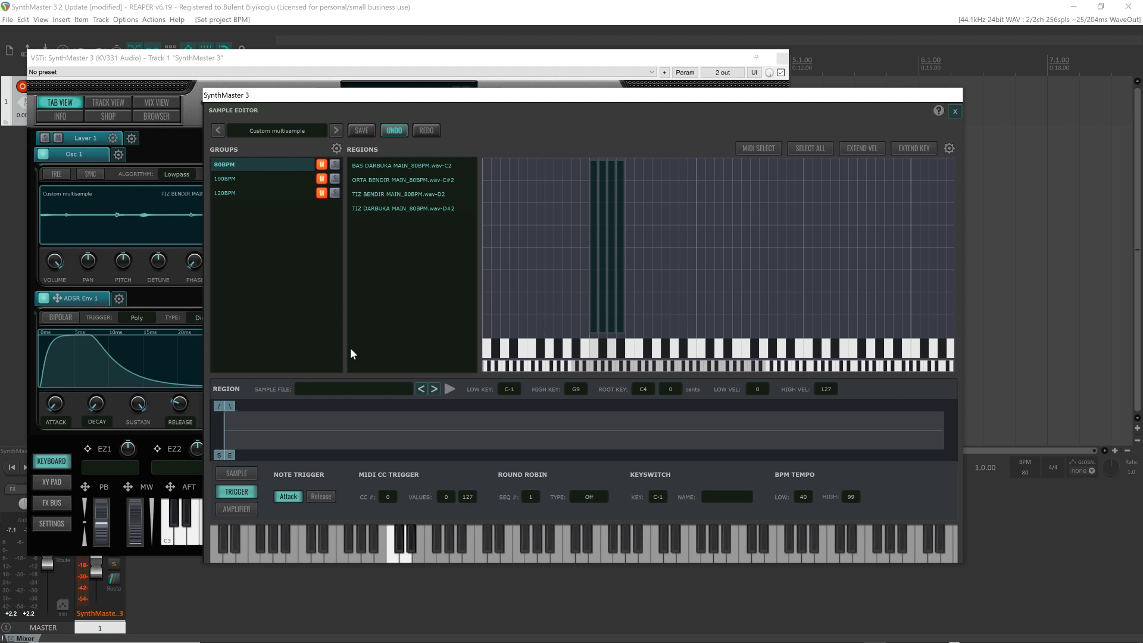
left_click(409, 543)
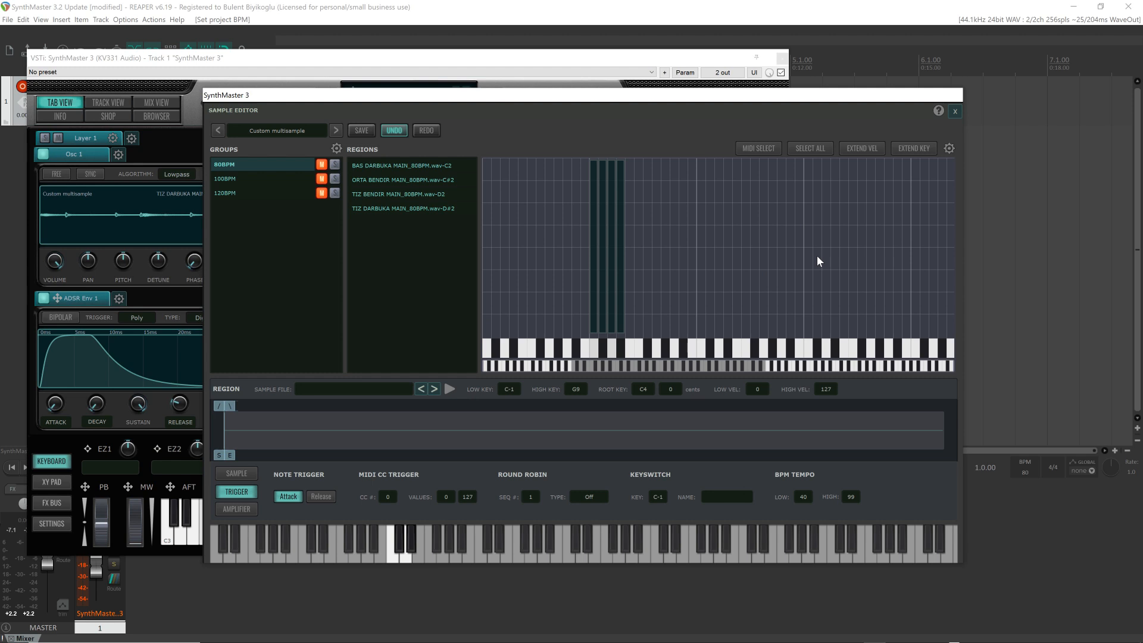
Step: Close the Sample Editor and download the NKS content and previews for the preset banks from SynthMaster 3's preset options
left_click(956, 111)
left_click_drag(430, 58, 467, 72)
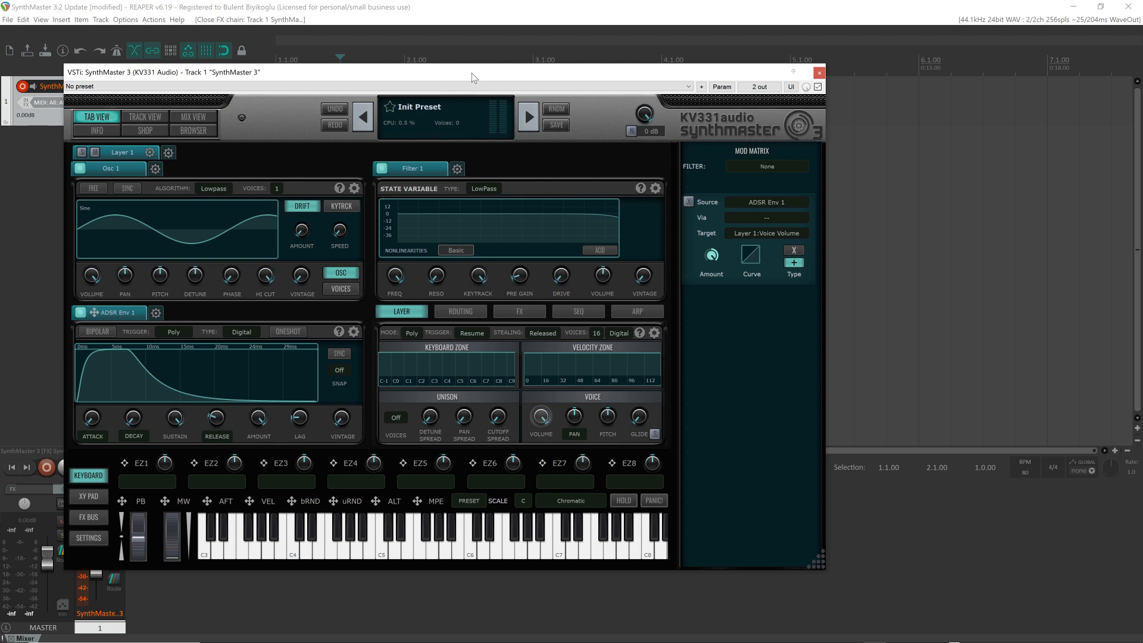
left_click(420, 105)
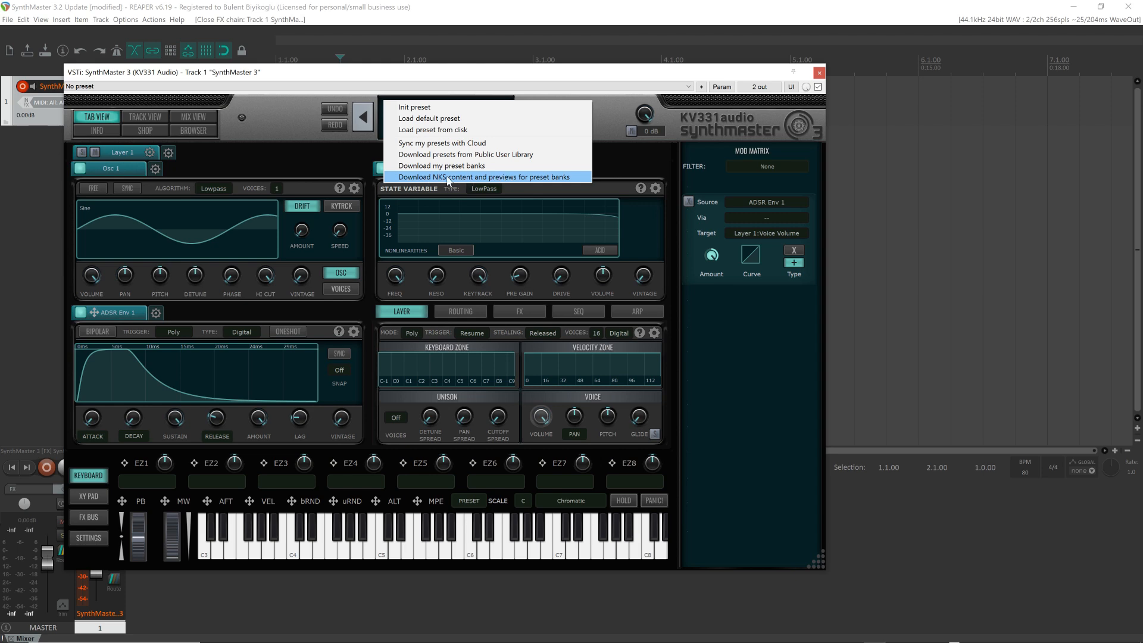
left_click(497, 178)
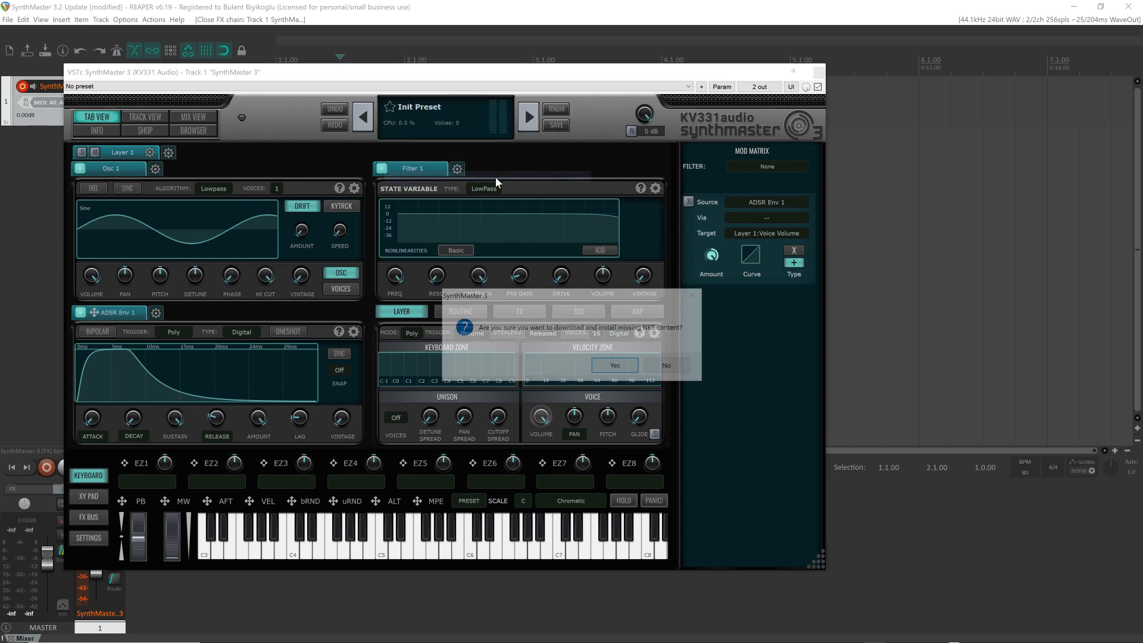
left_click(616, 367)
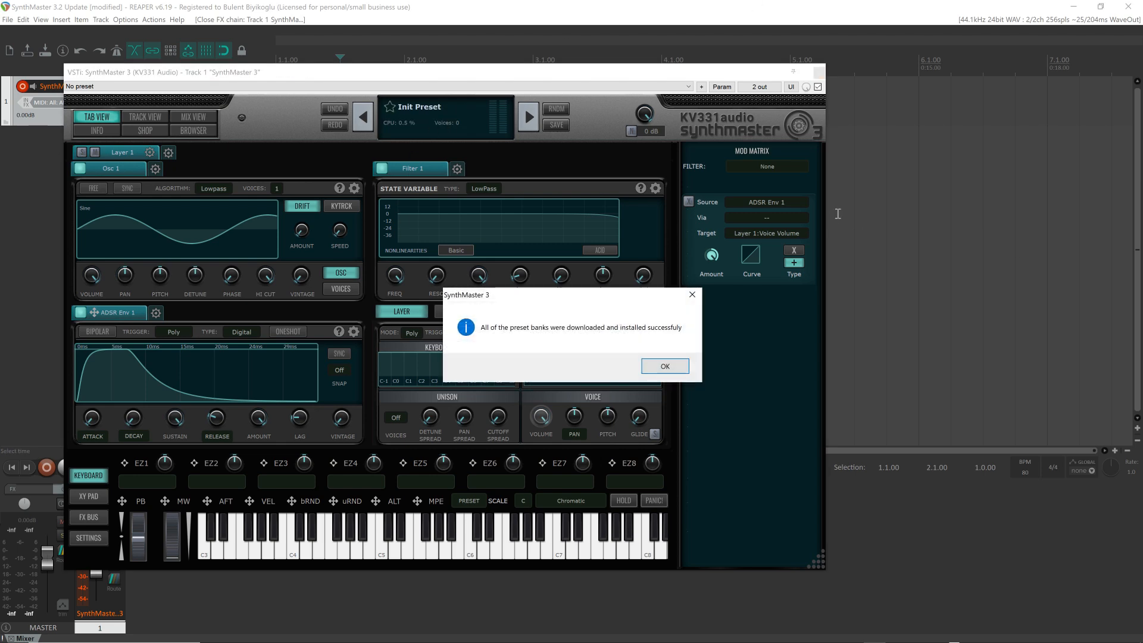
left_click(665, 367)
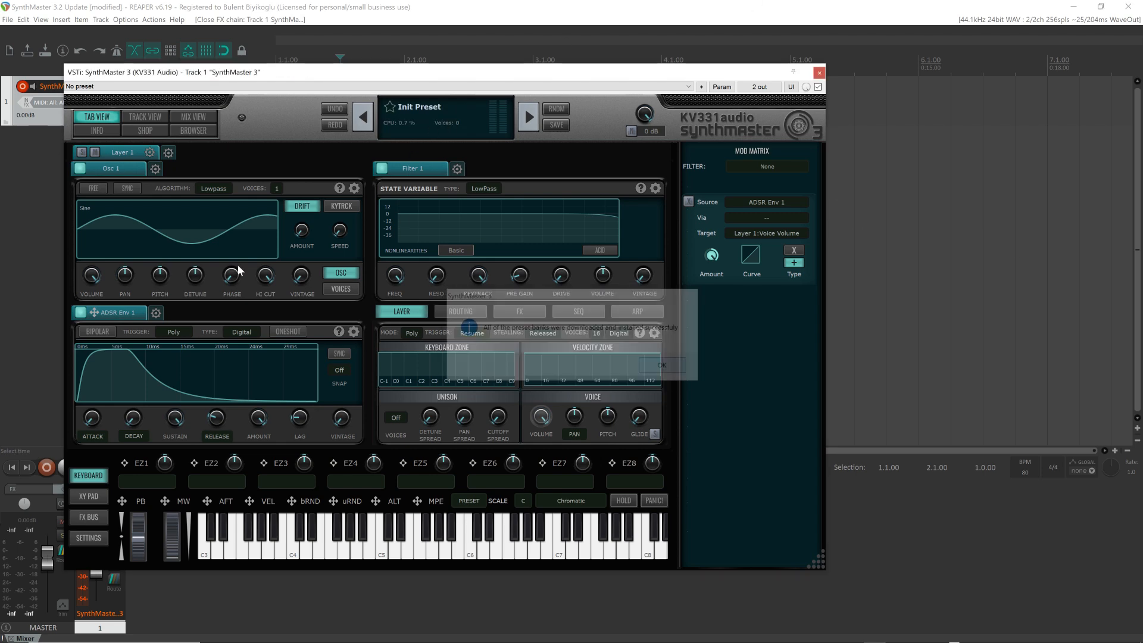
Step: Look through the full preset list in SynthMaster 3's browser, and reopen the plugin window from track 1
left_click(194, 130)
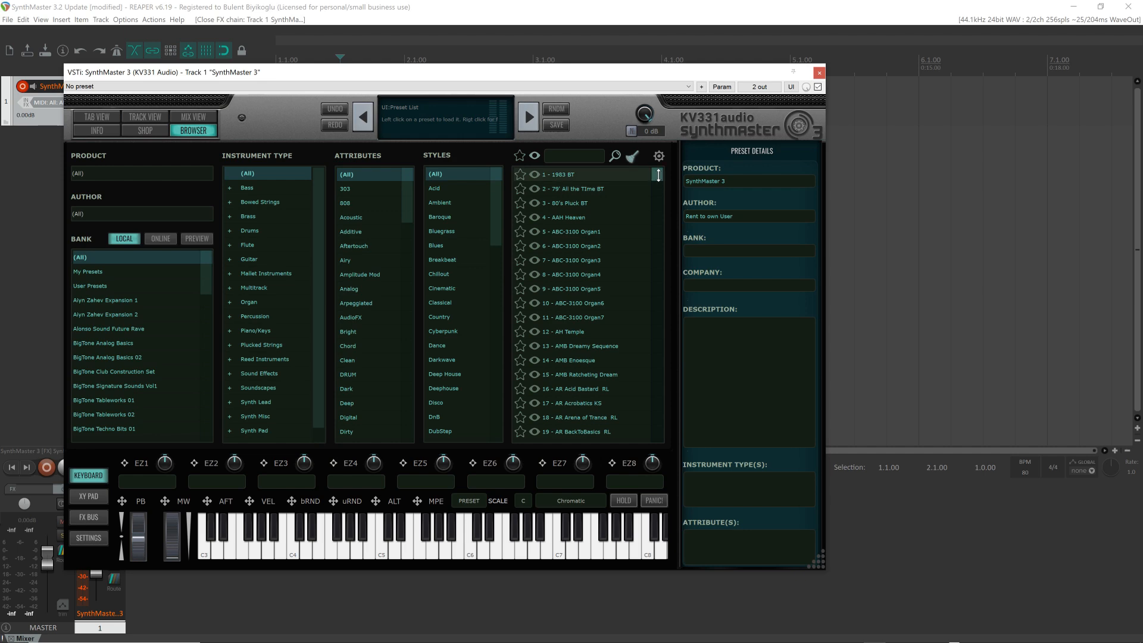
left_click_drag(657, 176, 657, 404)
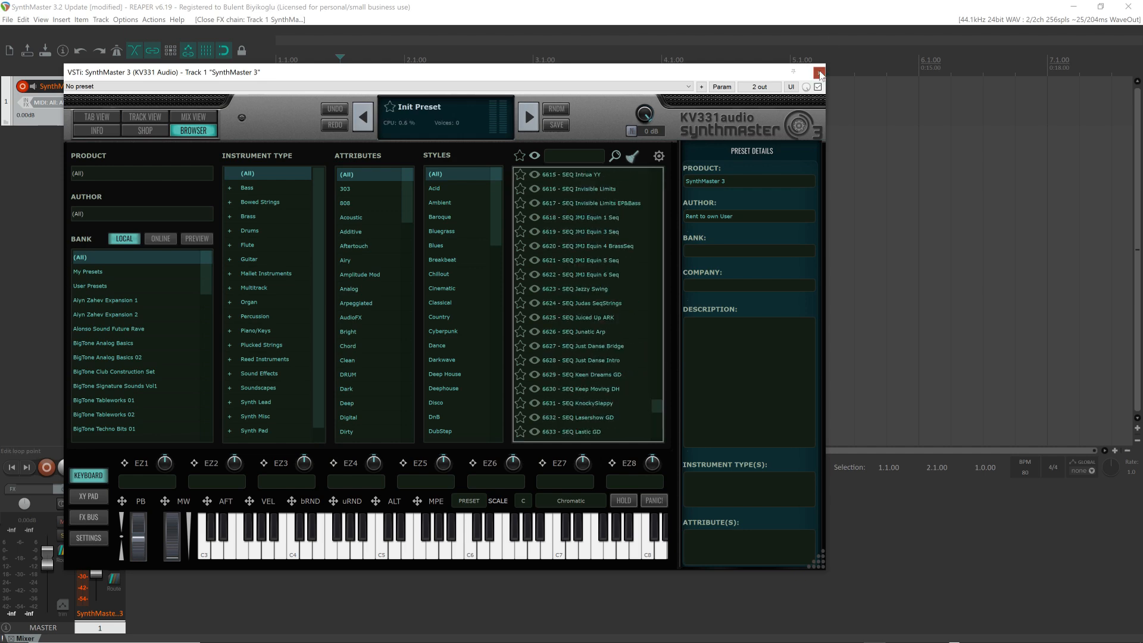
left_click(819, 73)
left_click(142, 87)
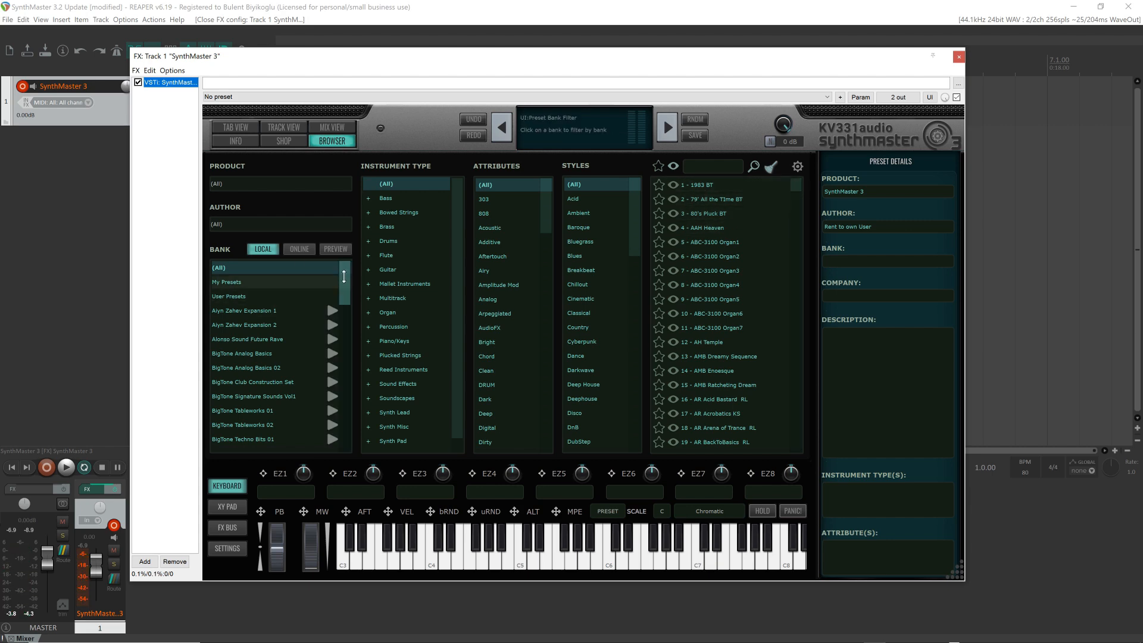
Step: Filter the preset browser to the Factory Presets bank and look through its presets and preview controls
left_click_drag(344, 283, 350, 337)
left_click(235, 339)
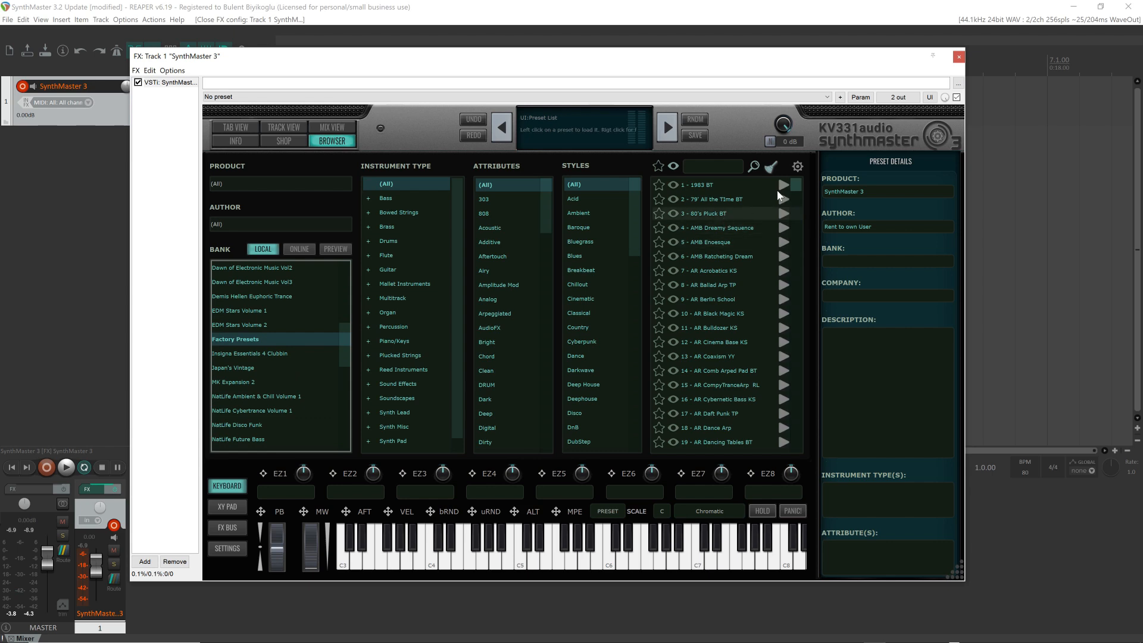
scroll(799, 197, "down", 10)
left_click_drag(799, 196, 790, 453)
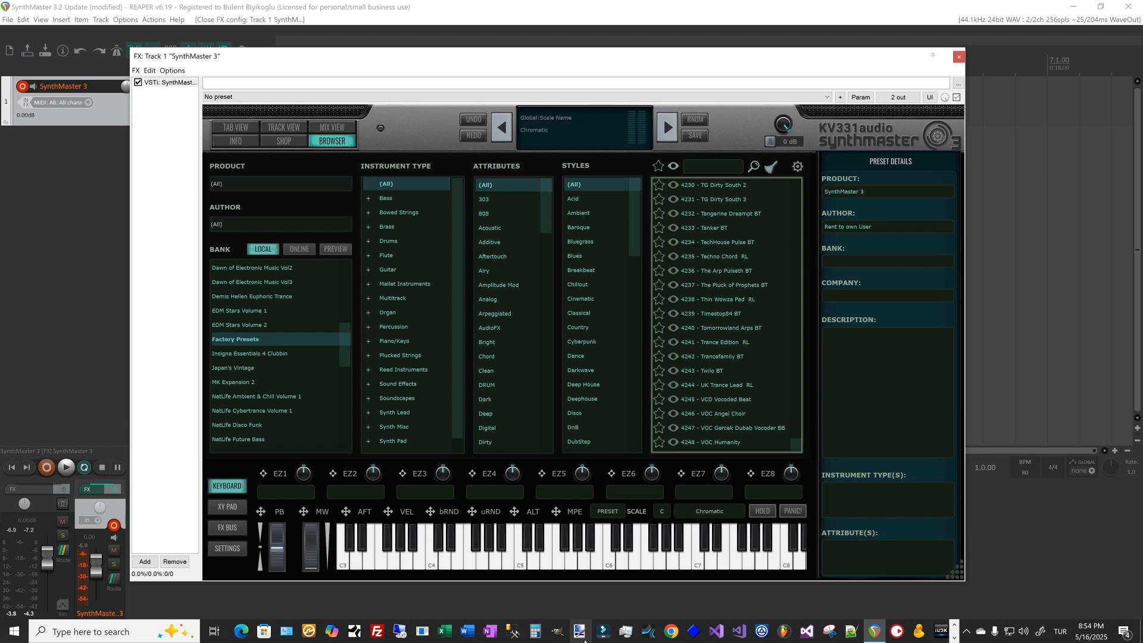
Step: Launch Komplete Kontrol, close the SynthMaster 3 window, and quit REAPER without saving the project
left_click(762, 632)
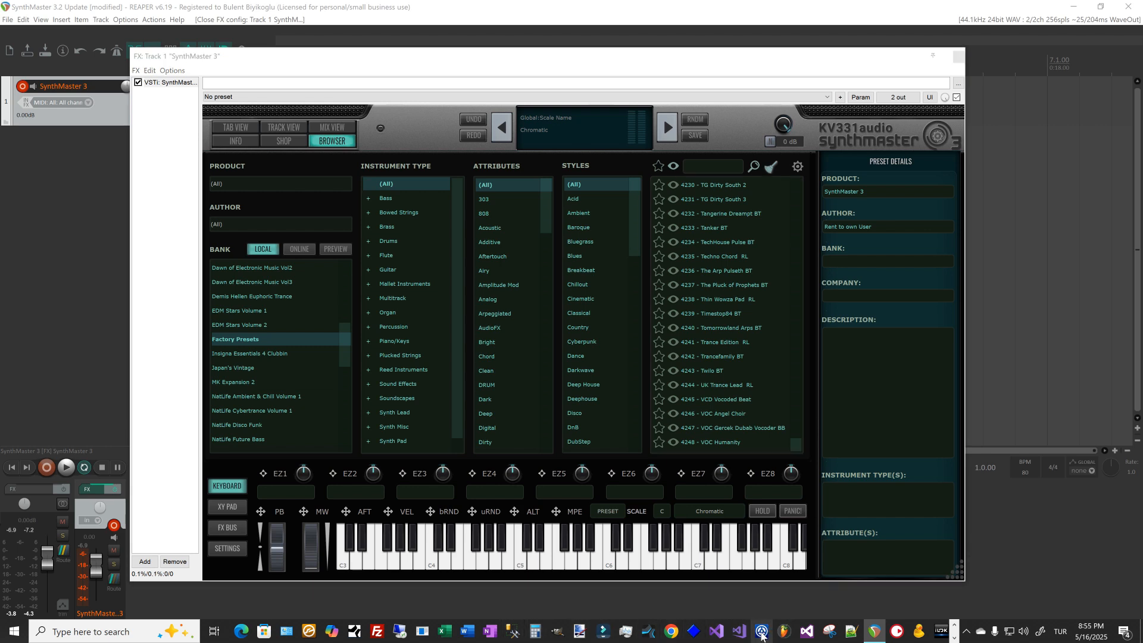
left_click(958, 57)
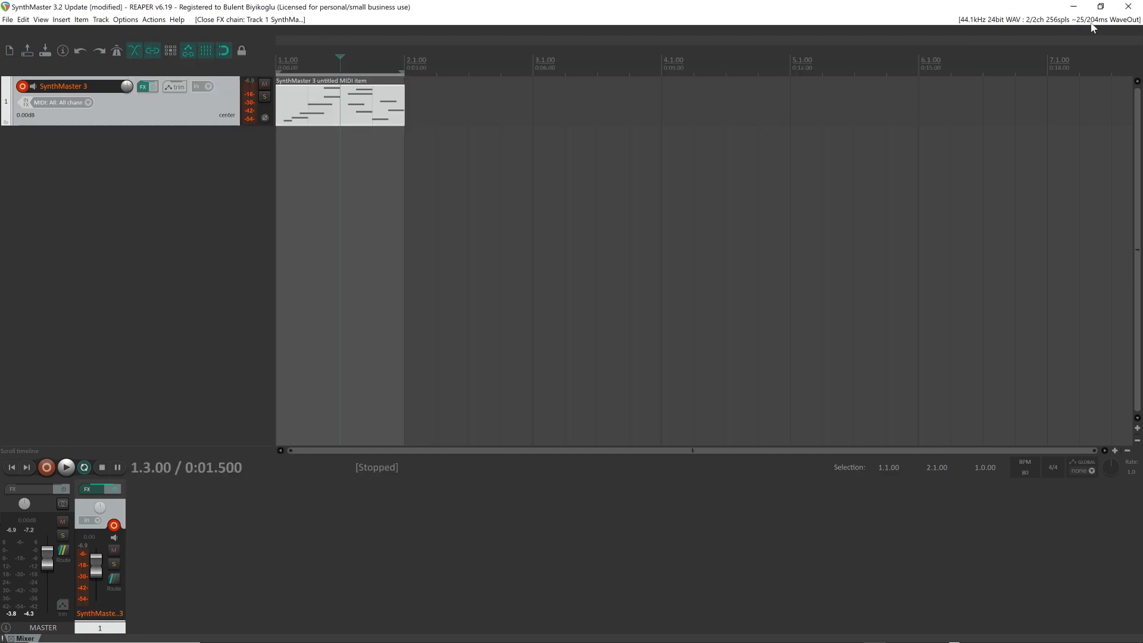
left_click(1129, 9)
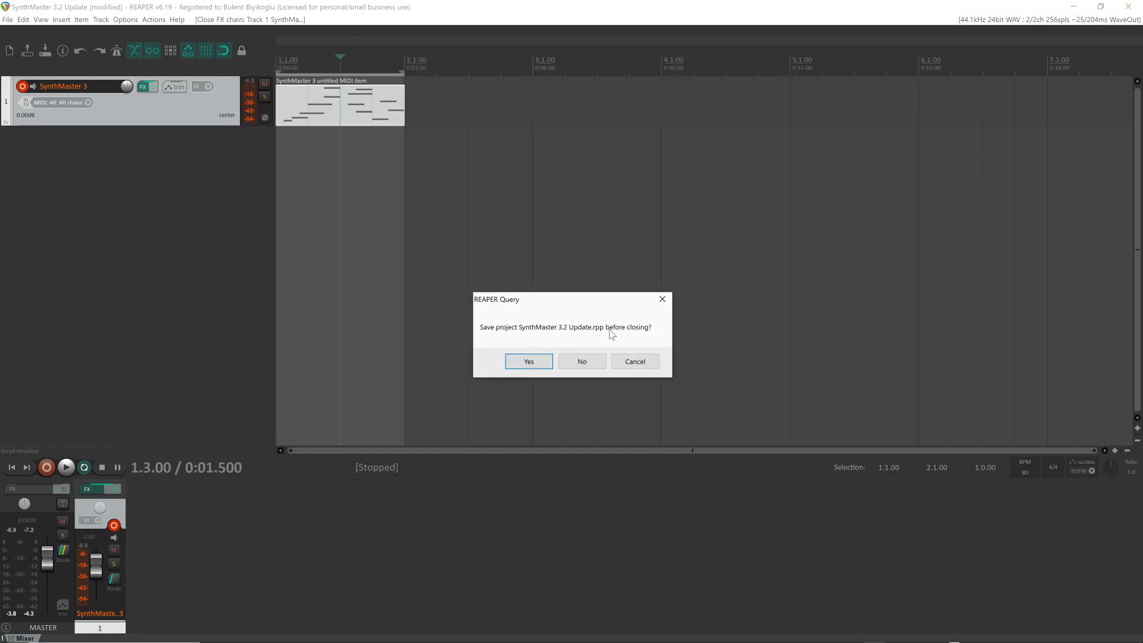
left_click(584, 361)
Step: Load the AMB Dreamy Sequence preset of SynthMaster 3 from the Komplete Kontrol instrument library
left_click(232, 116)
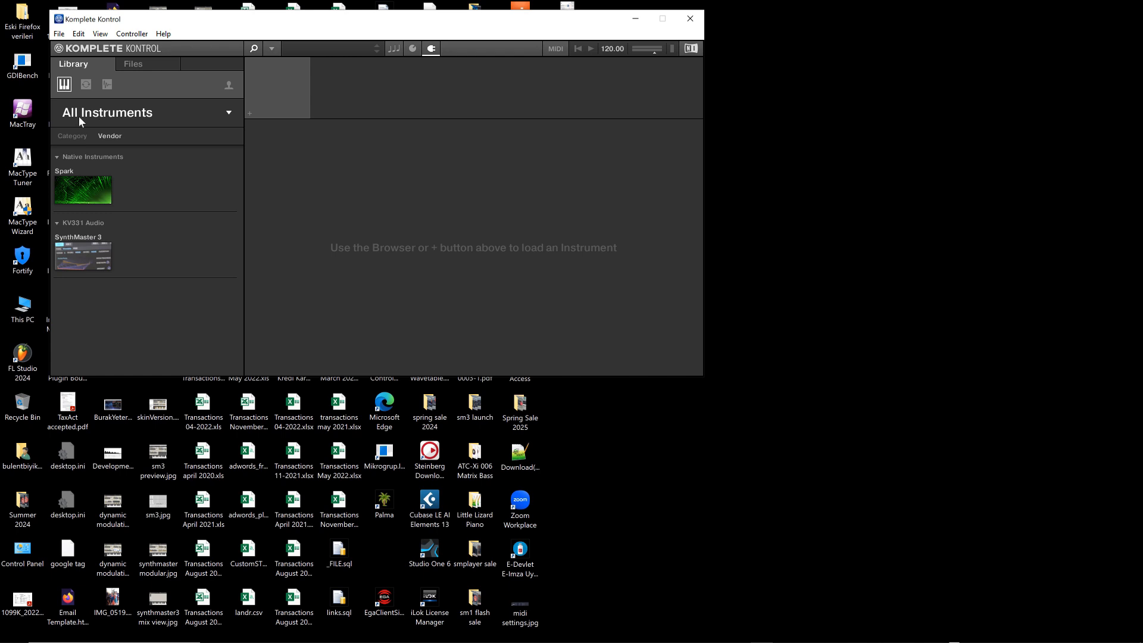
left_click(85, 255)
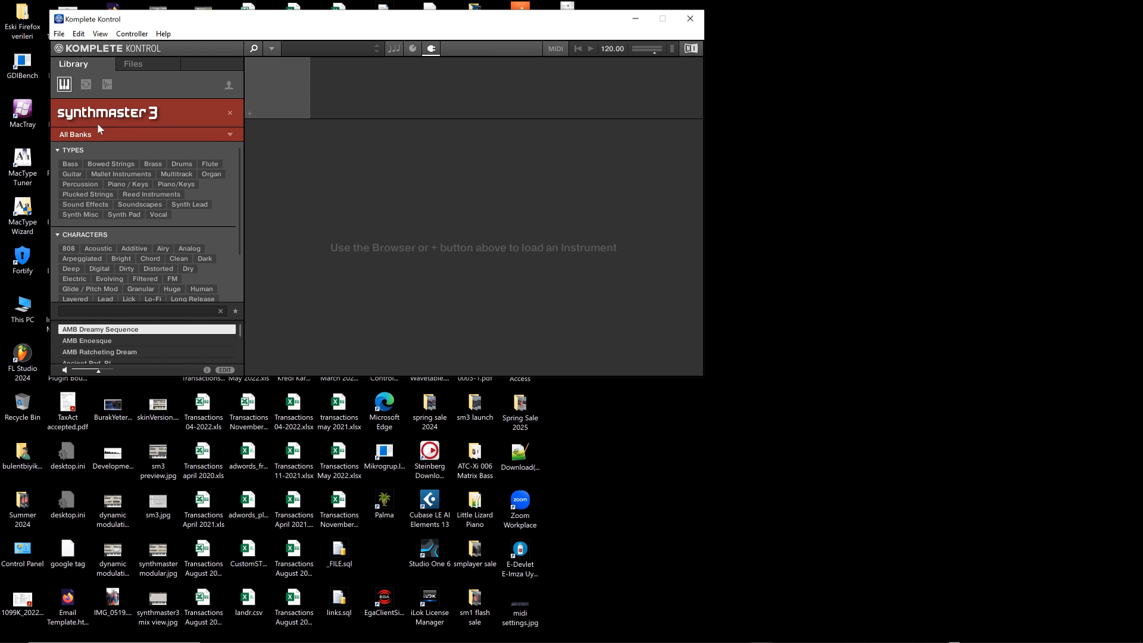
double_click(98, 331)
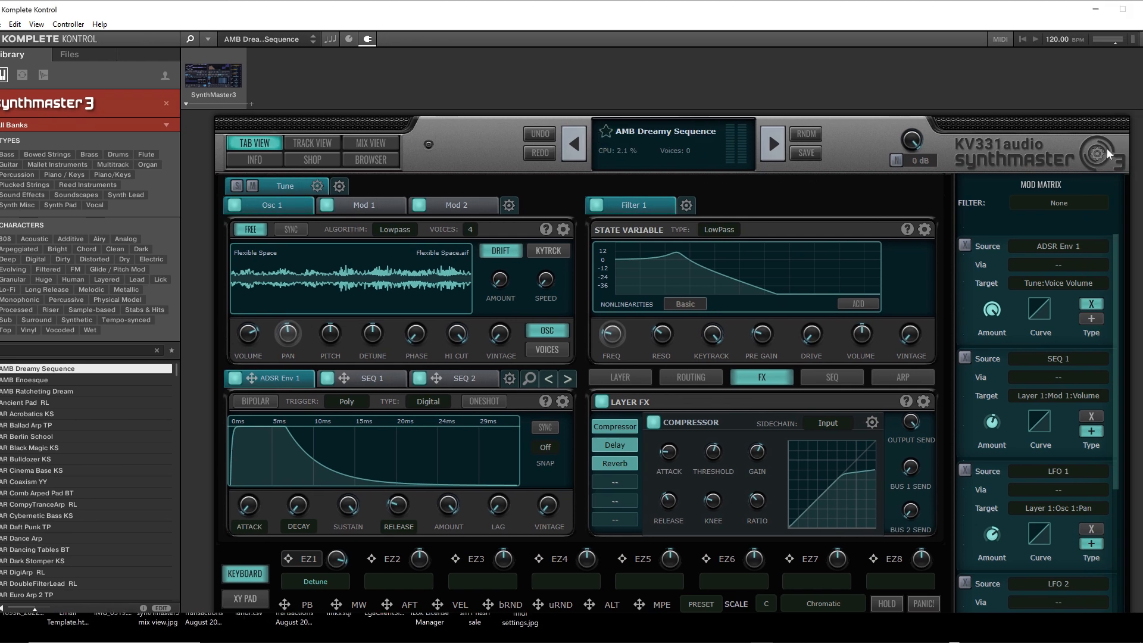
Step: Change SynthMaster 3's global skin to SM3 Default-100% and move the Komplete Kontrol window fully into view
left_click(1109, 155)
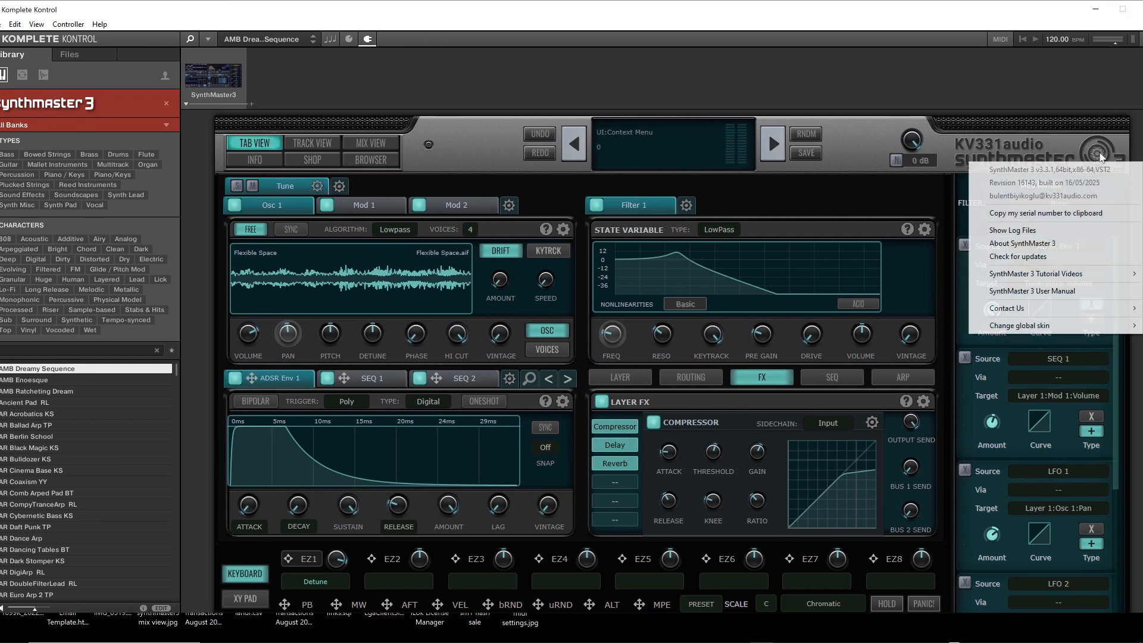
mouse_move(1054, 325)
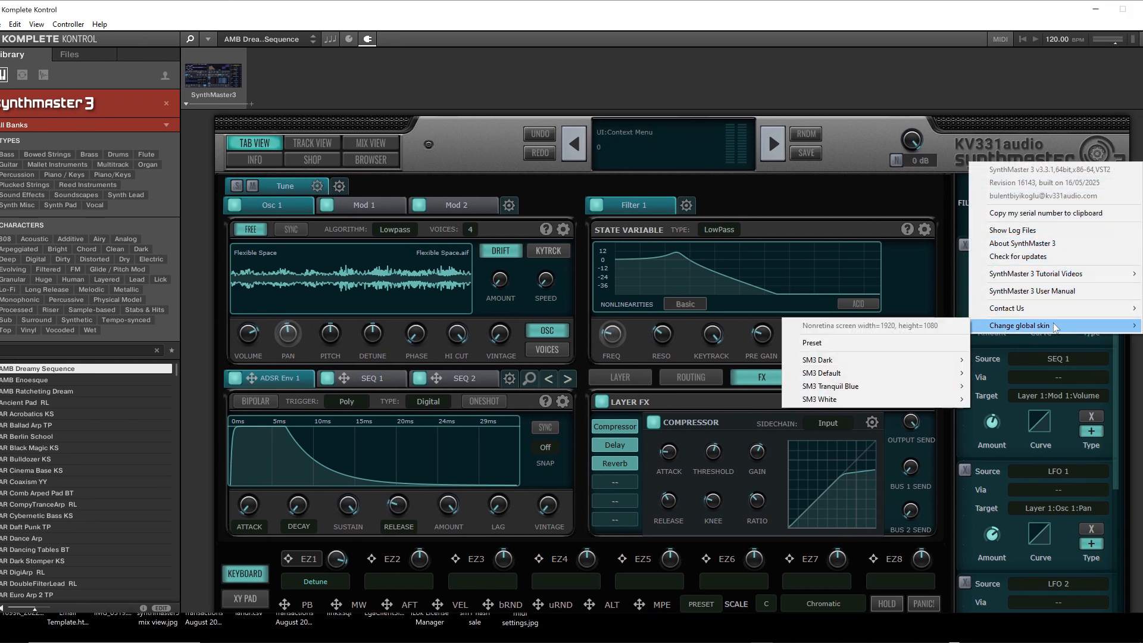
mouse_move(920, 376)
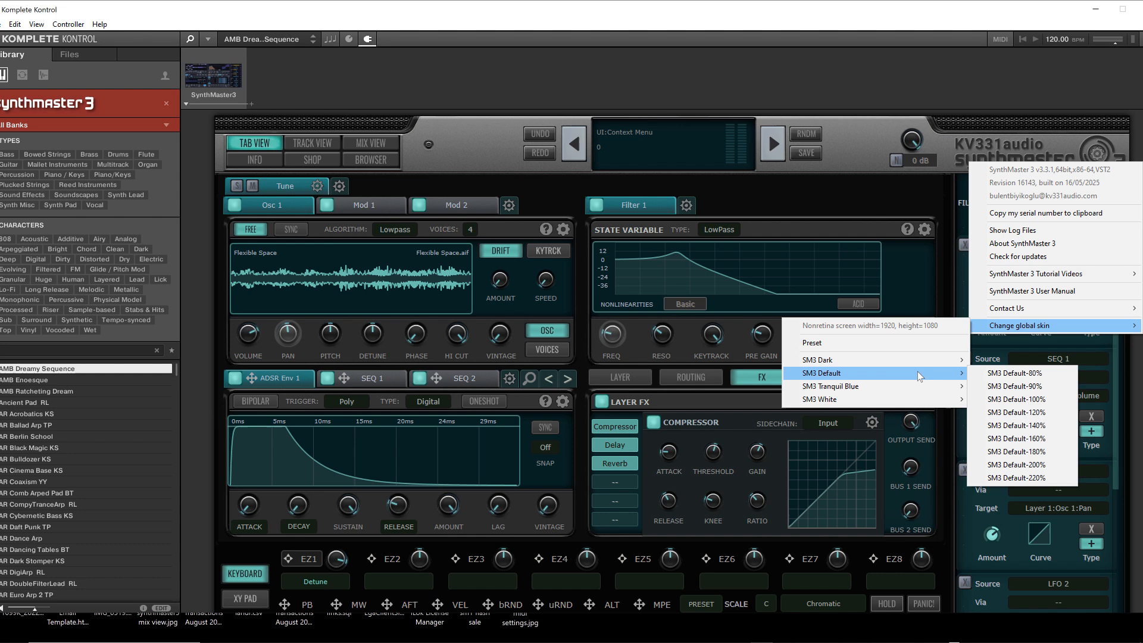
left_click(1015, 399)
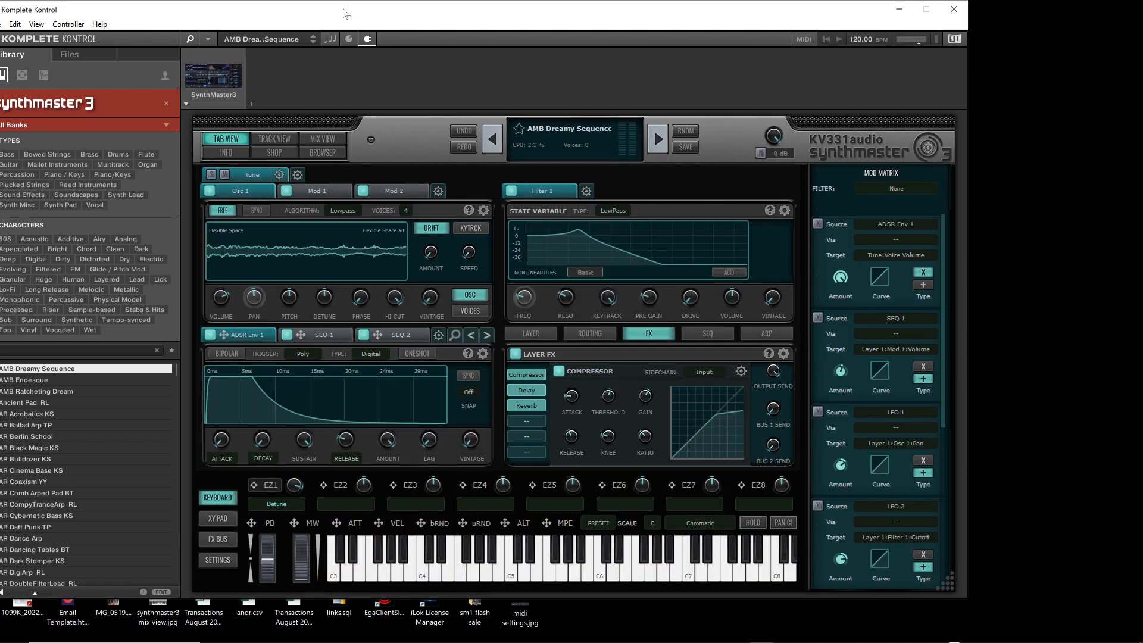
left_click_drag(347, 13, 444, 21)
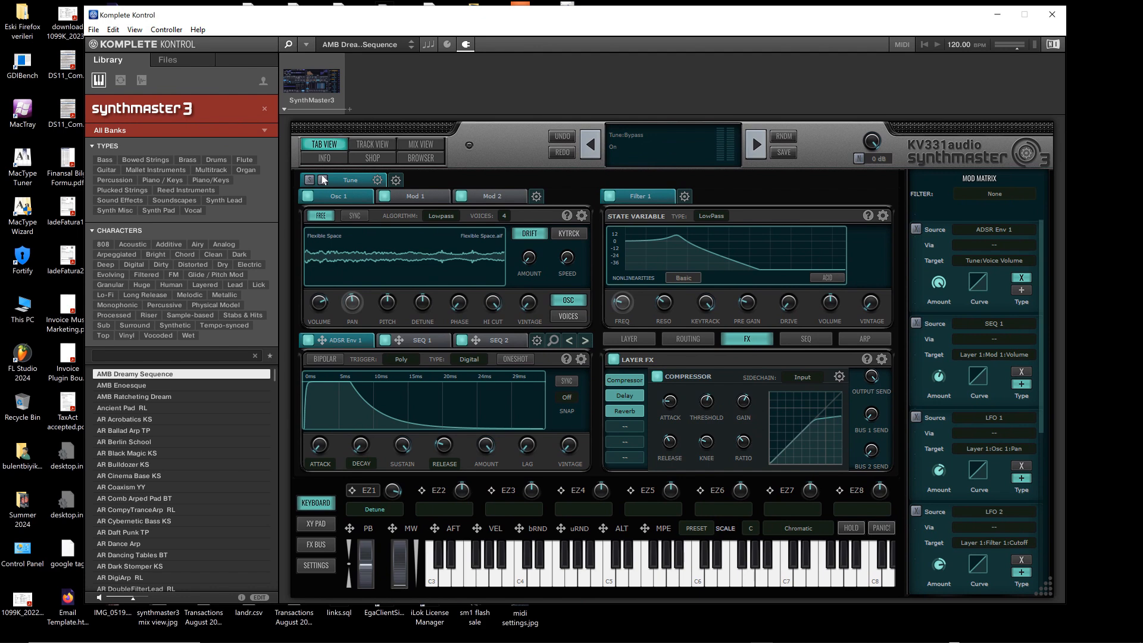
Step: Rescan the SynthMaster 3 Factory location in Komplete Kontrol's factory library preferences, and close the preferences
left_click(156, 33)
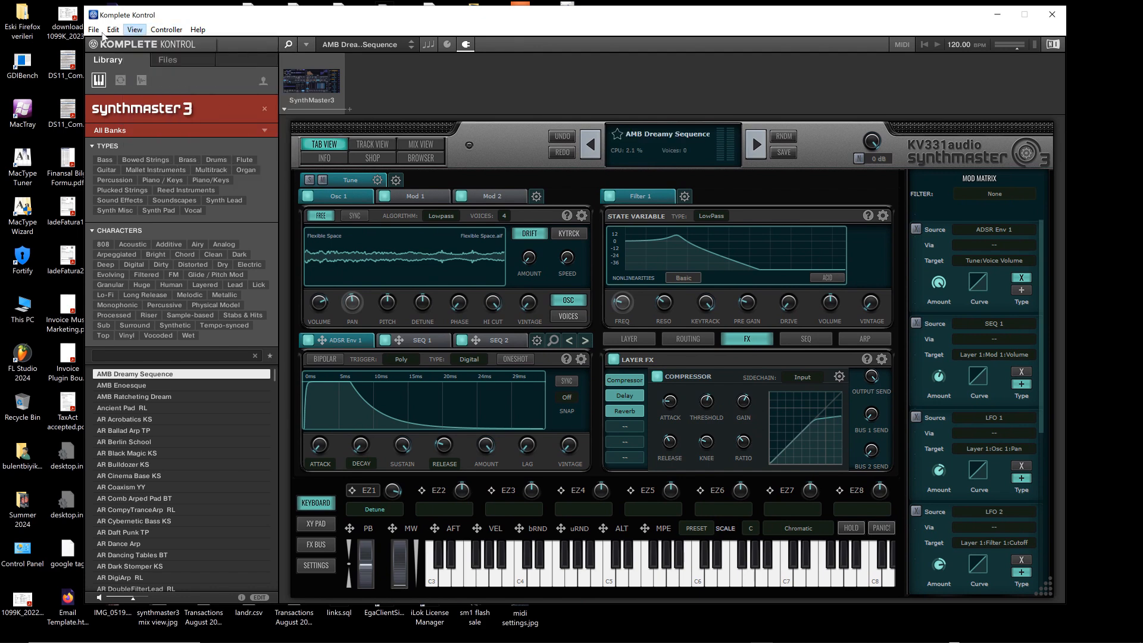
left_click(133, 45)
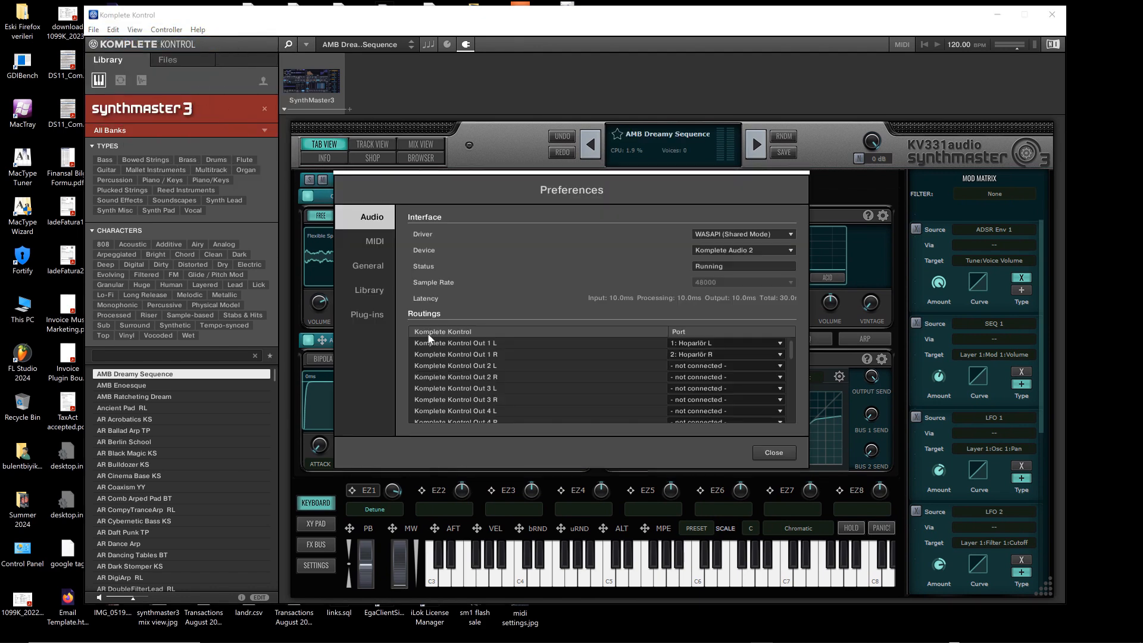
left_click(370, 316)
left_click(370, 291)
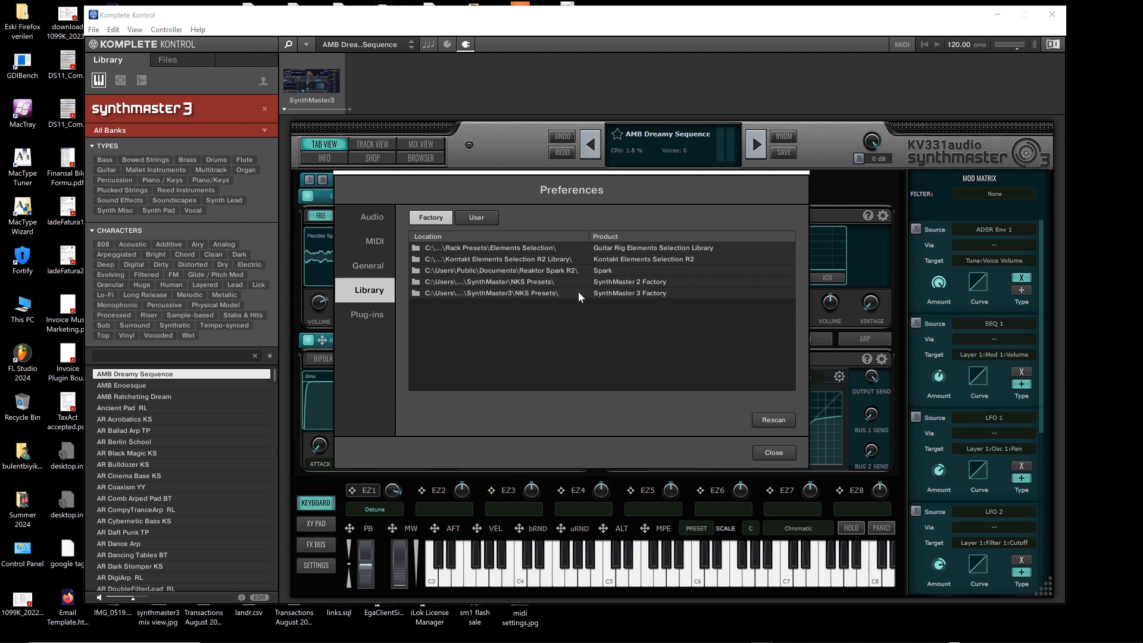
left_click(625, 293)
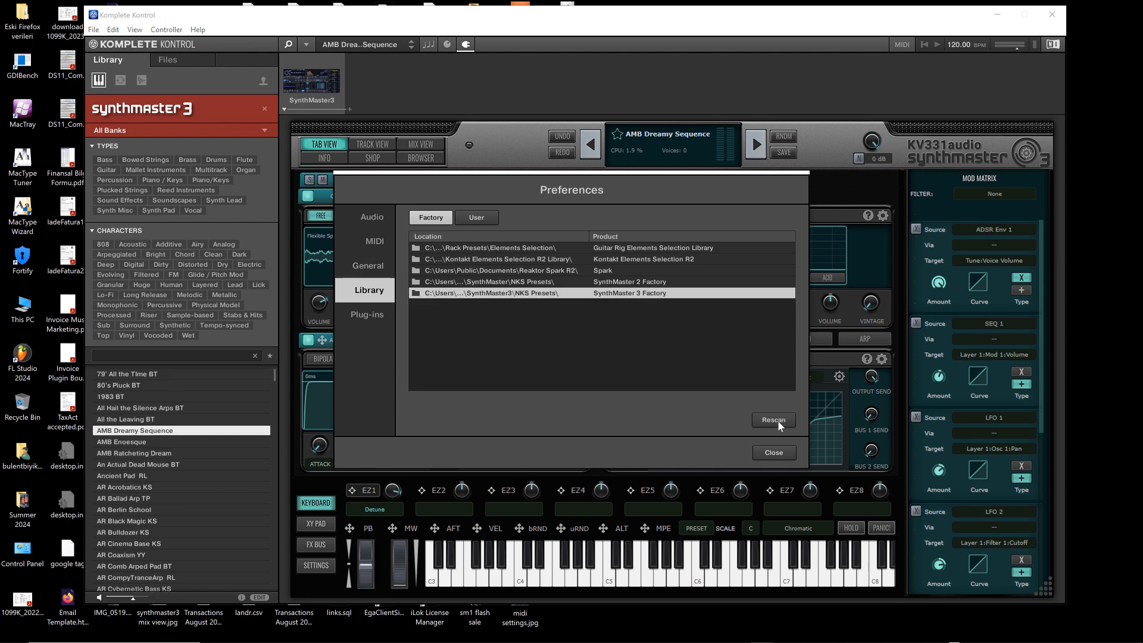
left_click(774, 452)
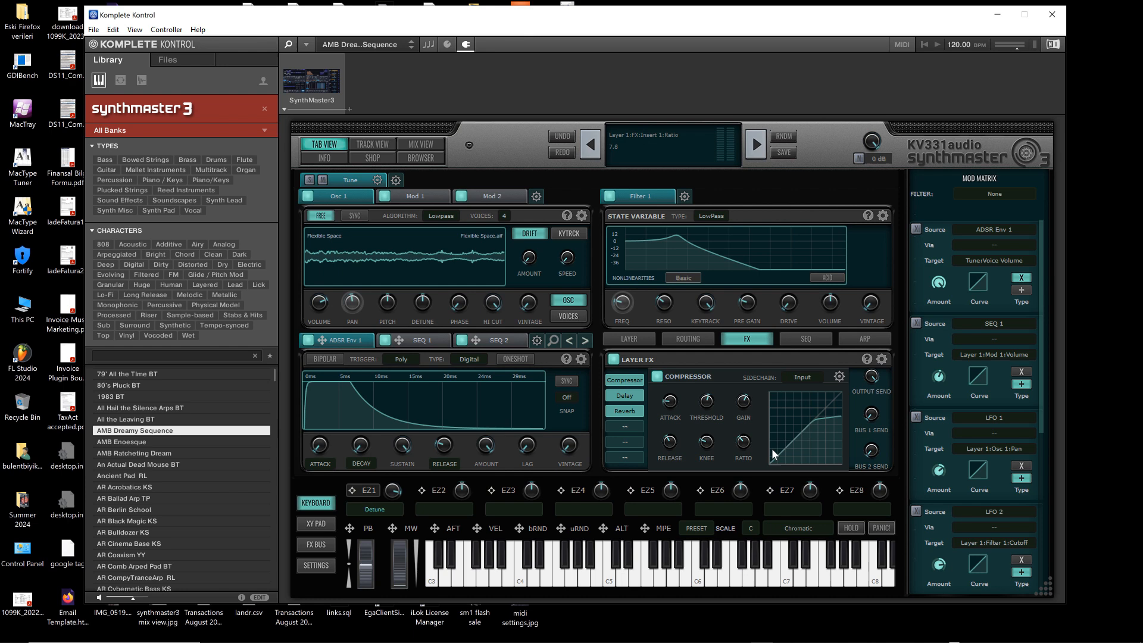
Step: Preview the 79' All the TIme BT and 80's Pluck BT presets in the library list
left_click(124, 378)
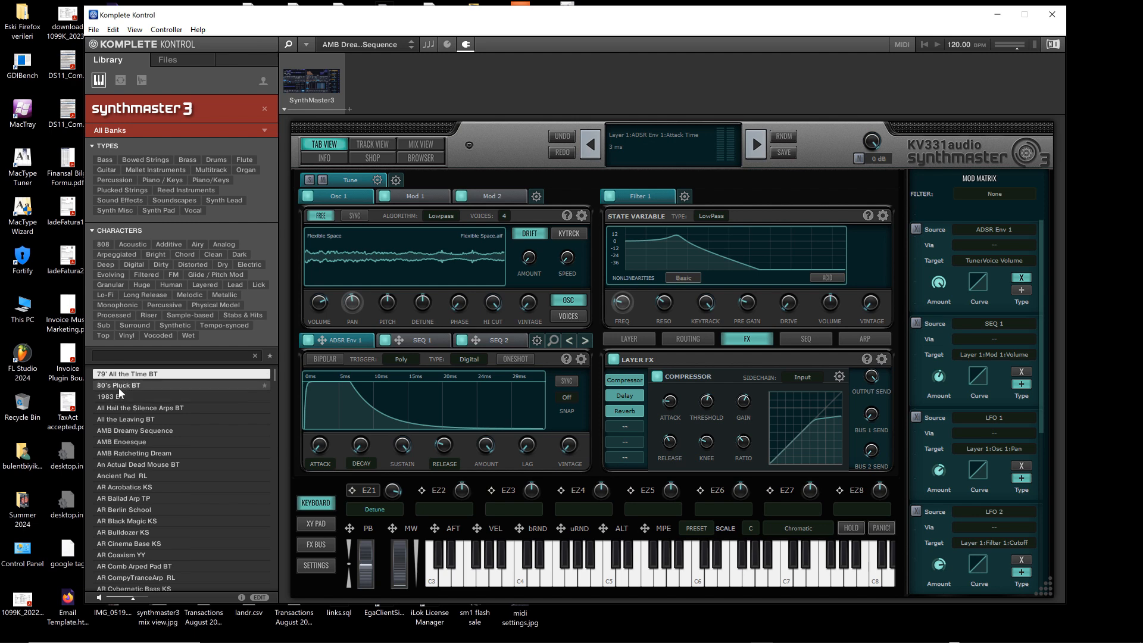
left_click(119, 386)
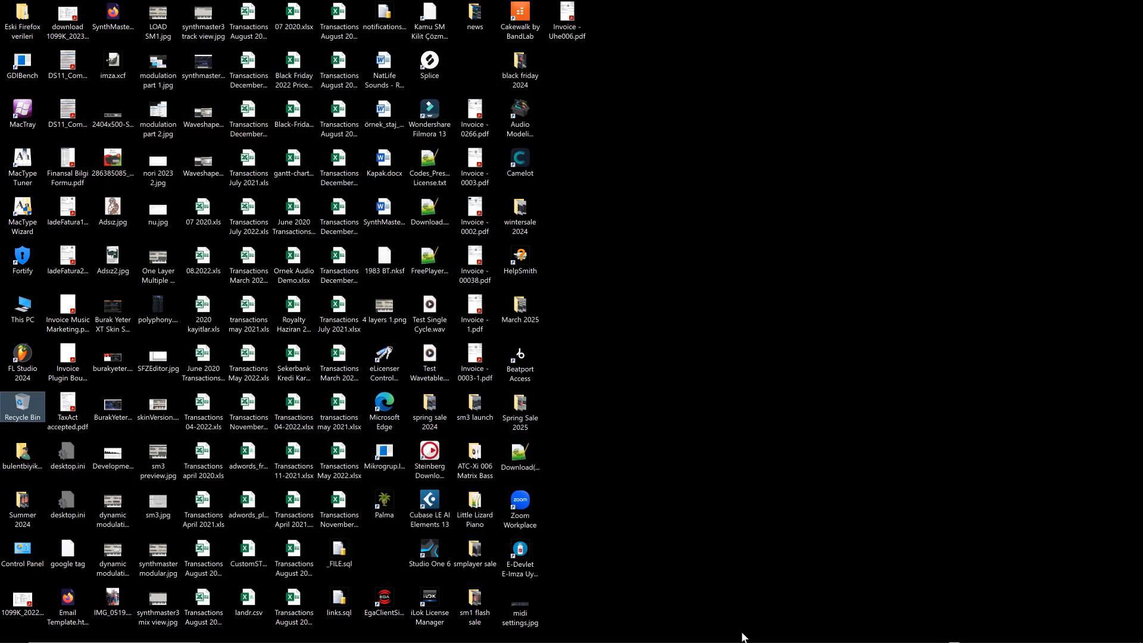
Step: Relaunch Komplete Kontrol, filter the instrument library to SynthMaster 3, and load the 79' All the TIme BT preset
mouse_move(743, 642)
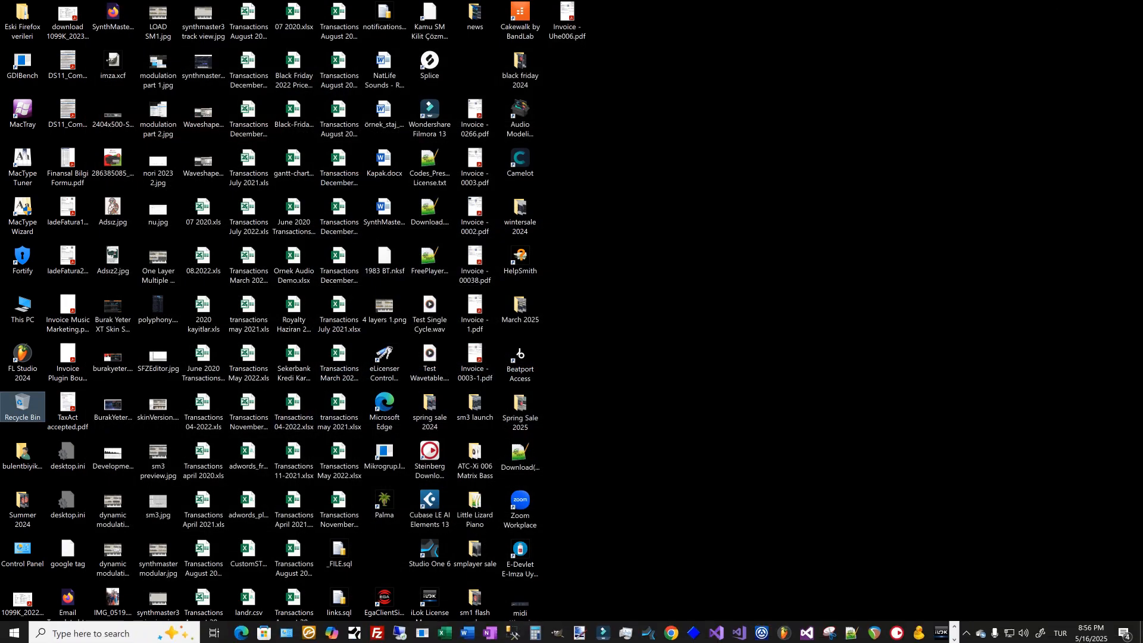
left_click(761, 633)
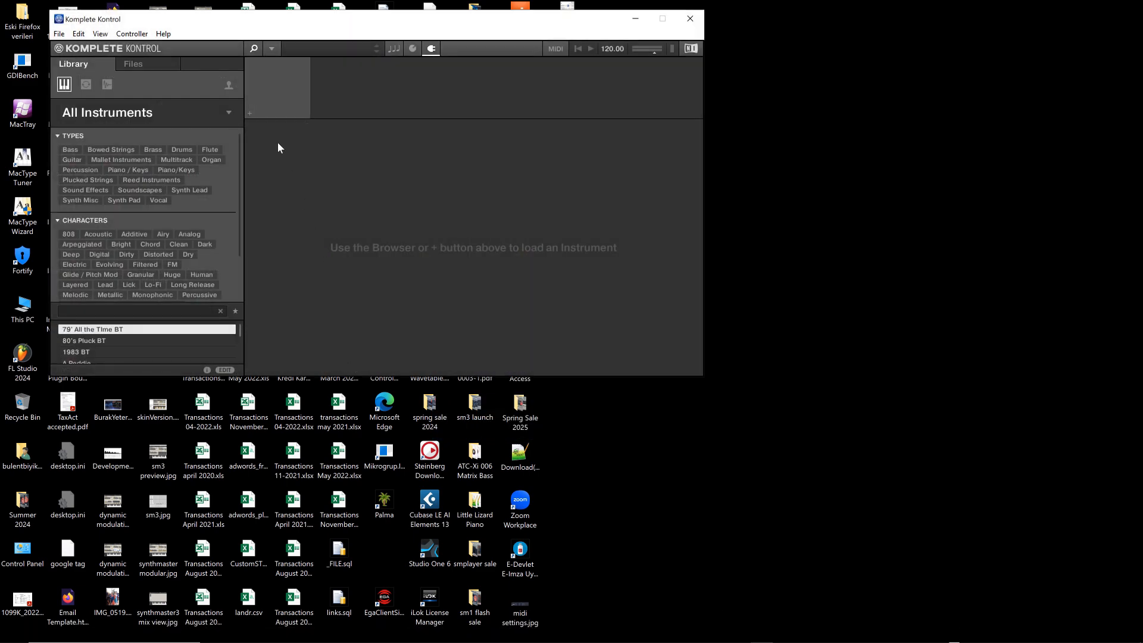
left_click(230, 112)
left_click(75, 264)
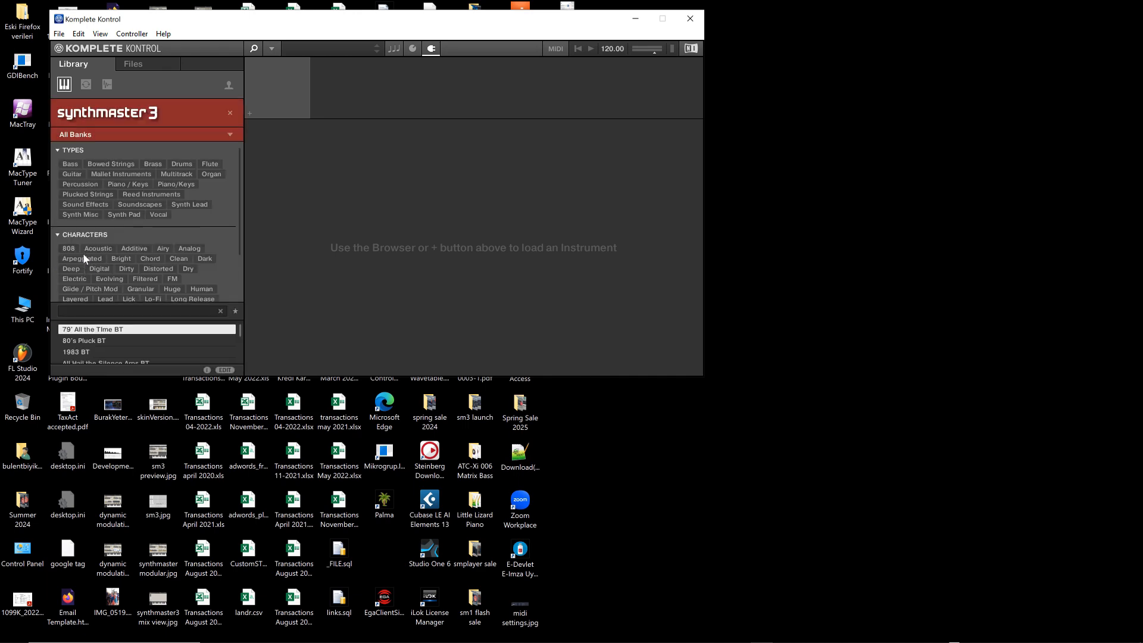
double_click(113, 328)
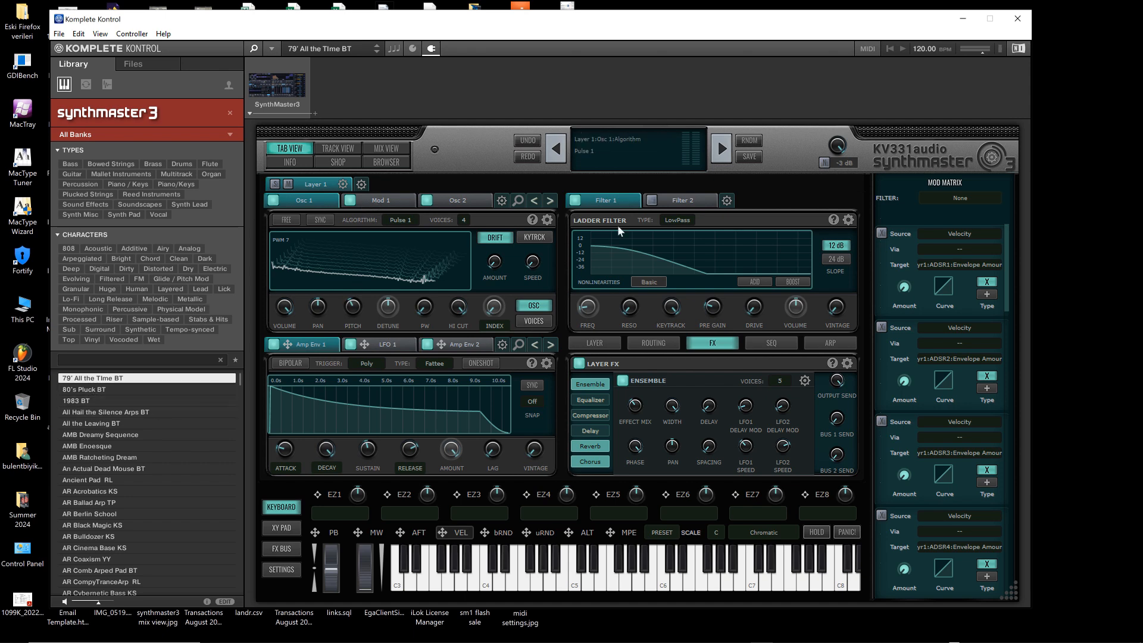
Step: Look at SynthMaster 3's own preset browser and load AMB Dreamy Sequence from the Komplete Kontrol library
left_click(393, 163)
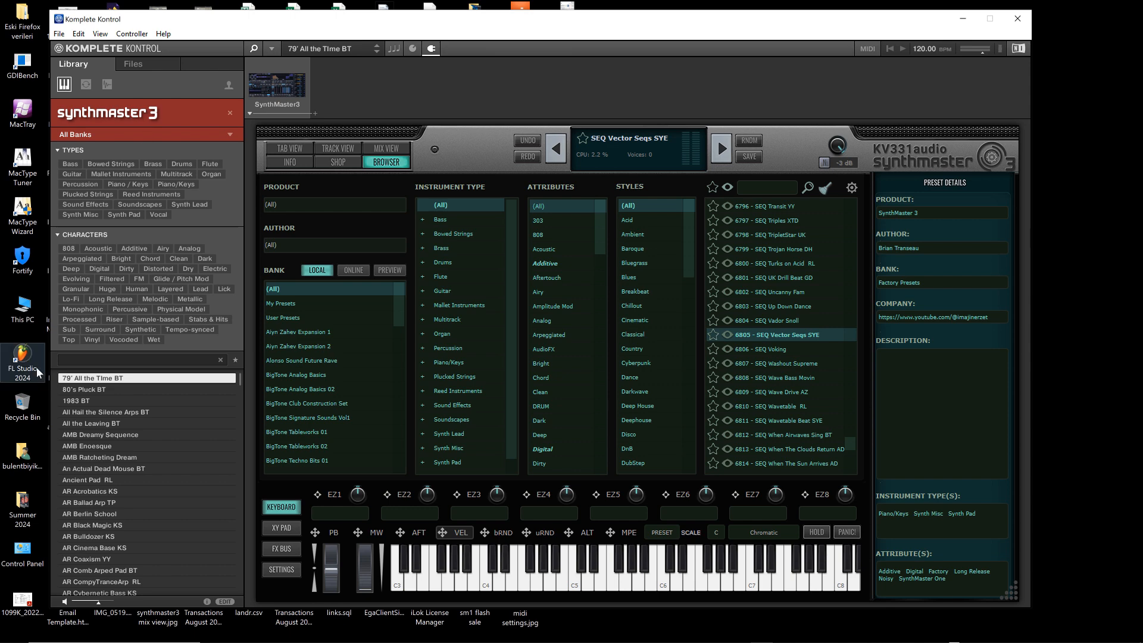
left_click(99, 437)
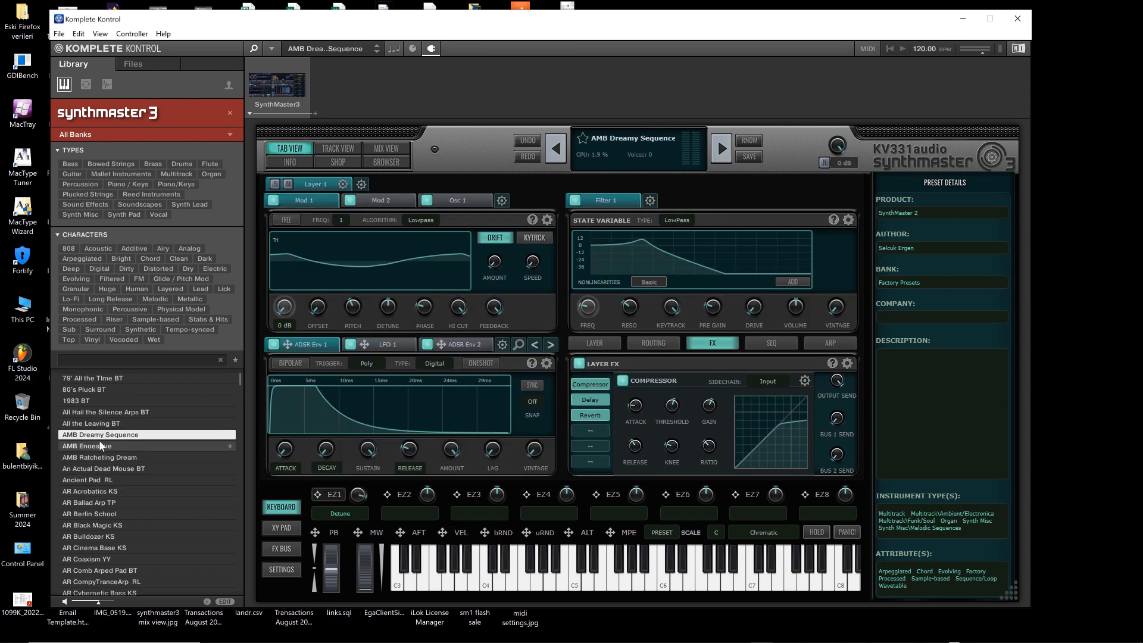